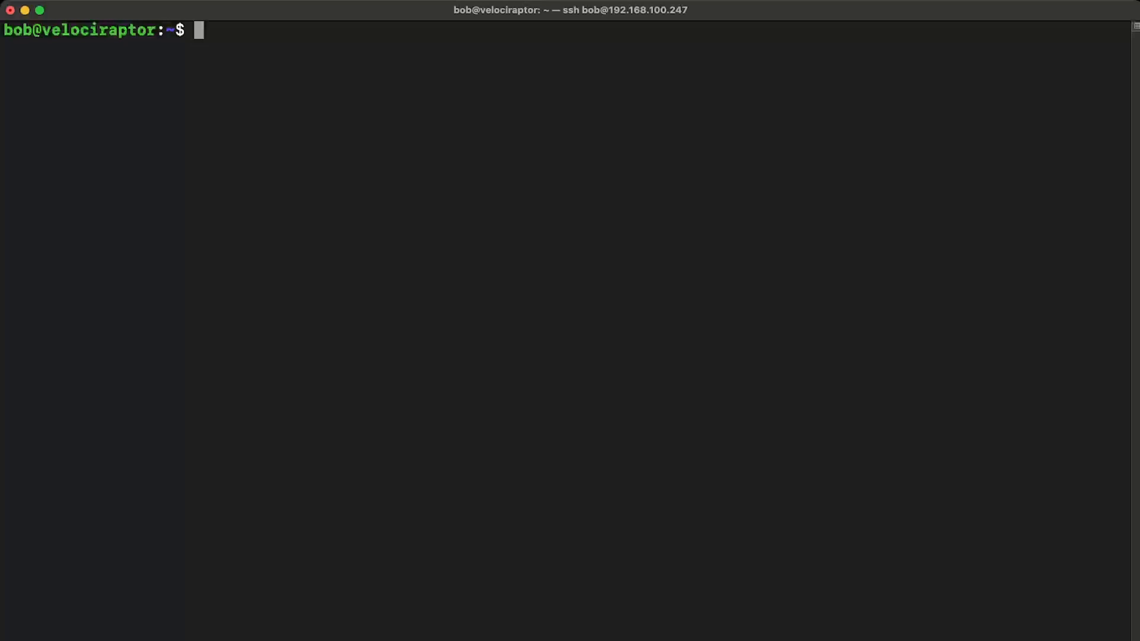
# Step: Update the package lists and upgrade all packages with automatic yes, accepting the preselected service restarts
pyautogui.write('sudo ap')
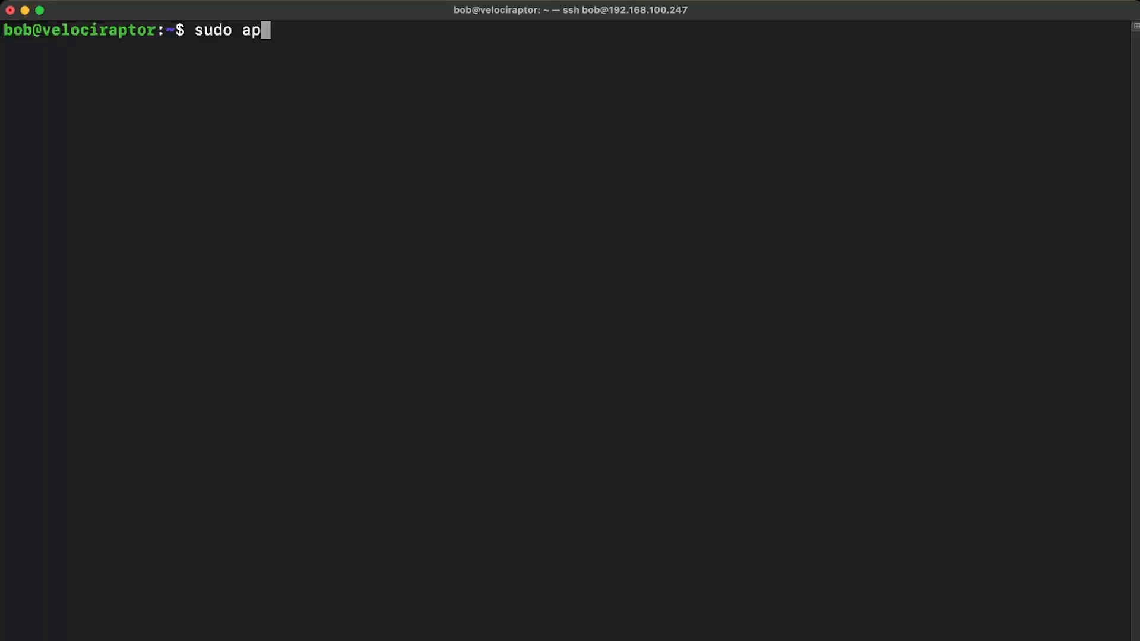
pyautogui.write('t-get update && ')
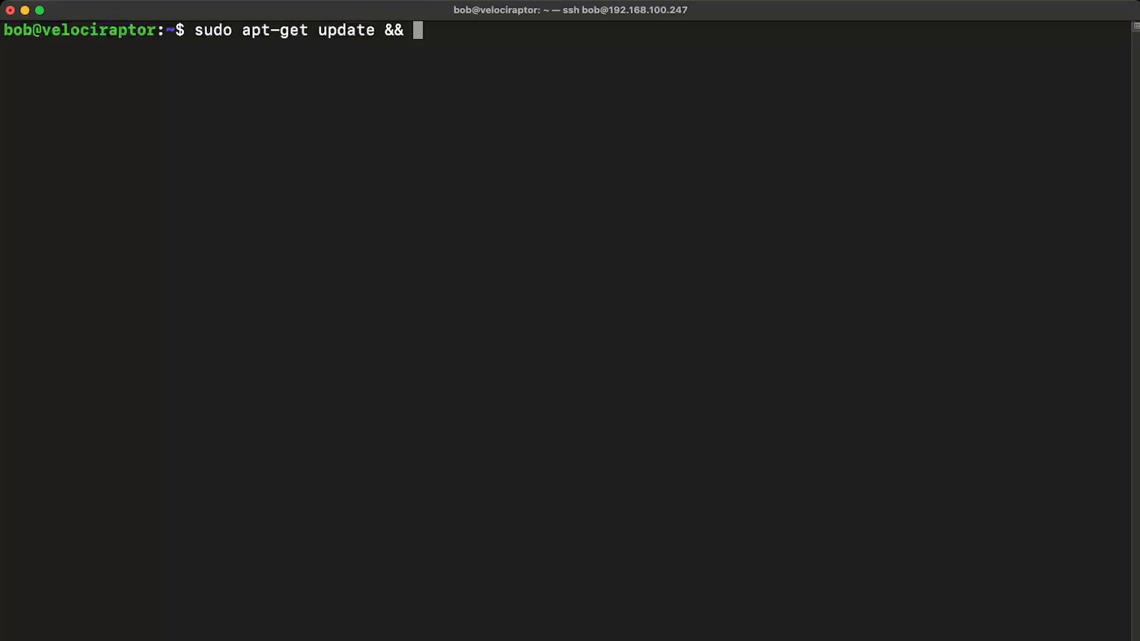
pyautogui.write('sudo apt-get upgrade')
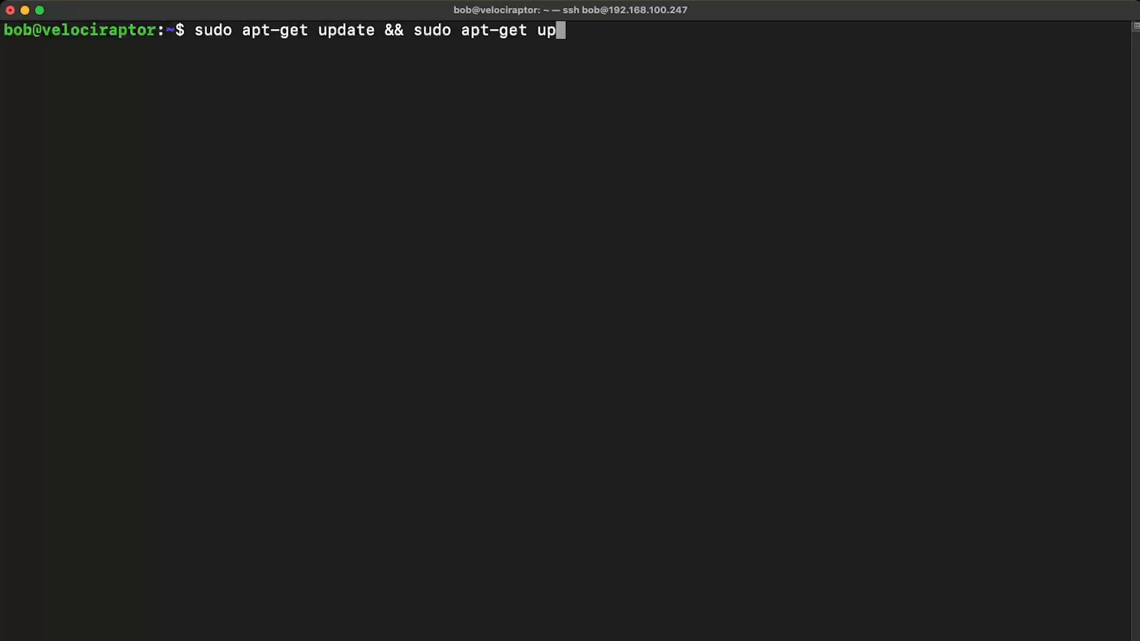
pyautogui.write(' -y')
pyautogui.press('Return')
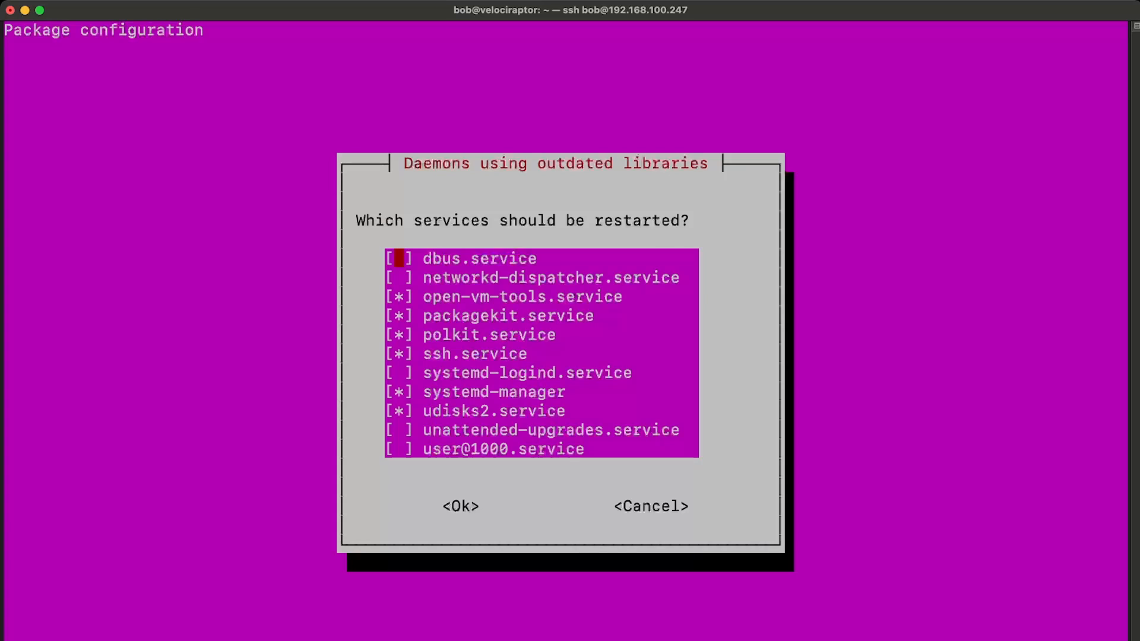
pyautogui.press('Return')
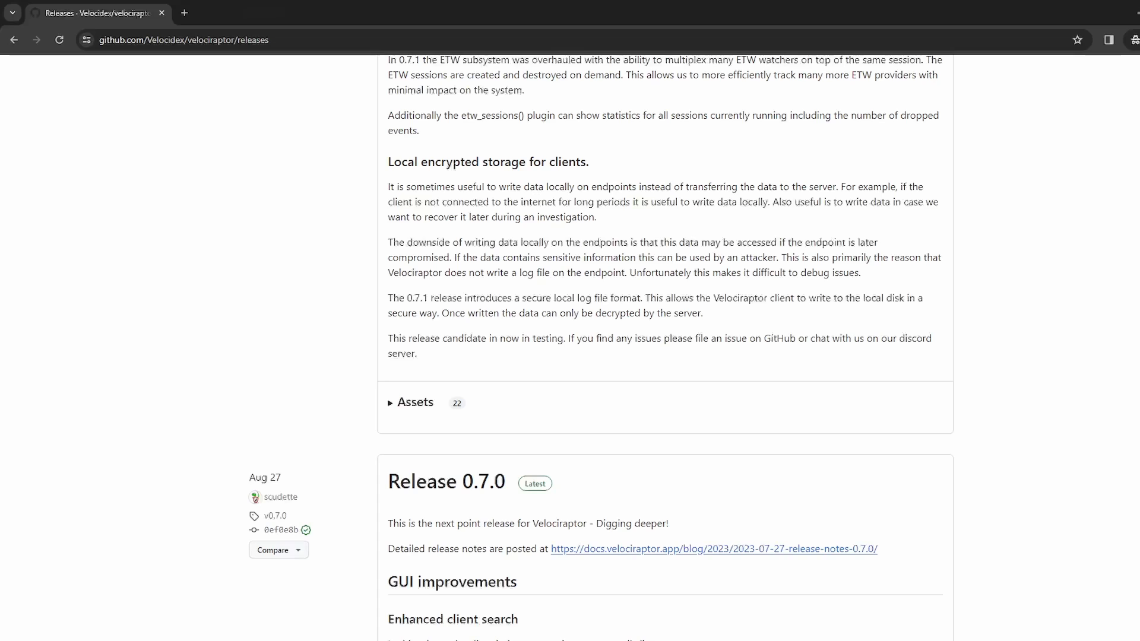
# Step: Copy the velociraptor-v0.7.1-rc1-linux-amd64 link from the GitHub release assets in the browser and download it with wget in the terminal
pyautogui.click(414, 403)
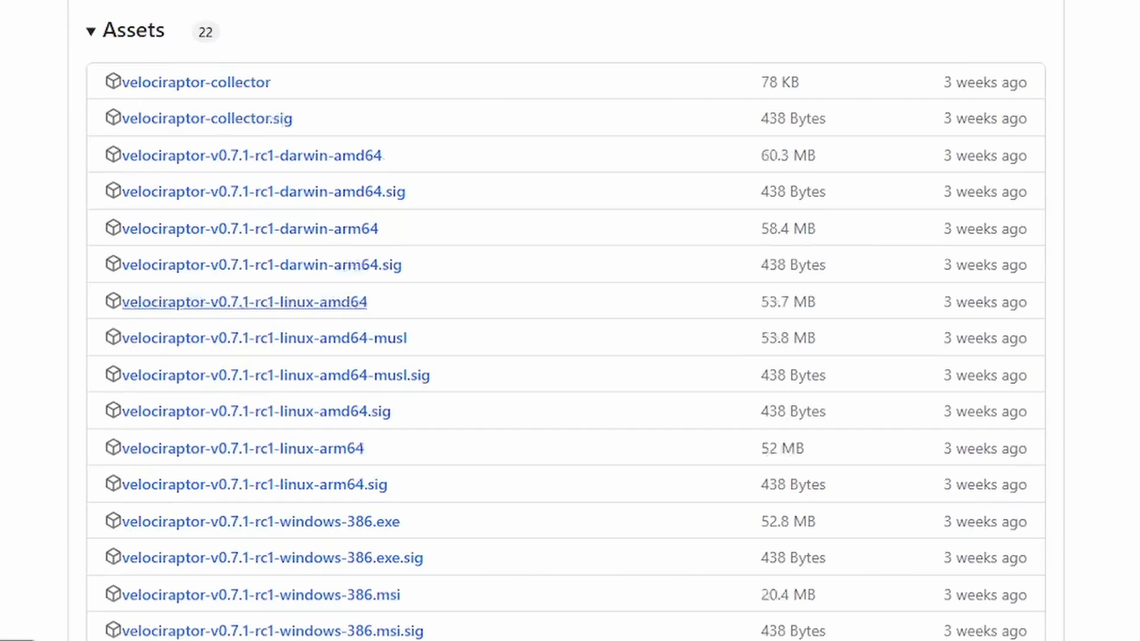
pyautogui.rightClick(343, 301)
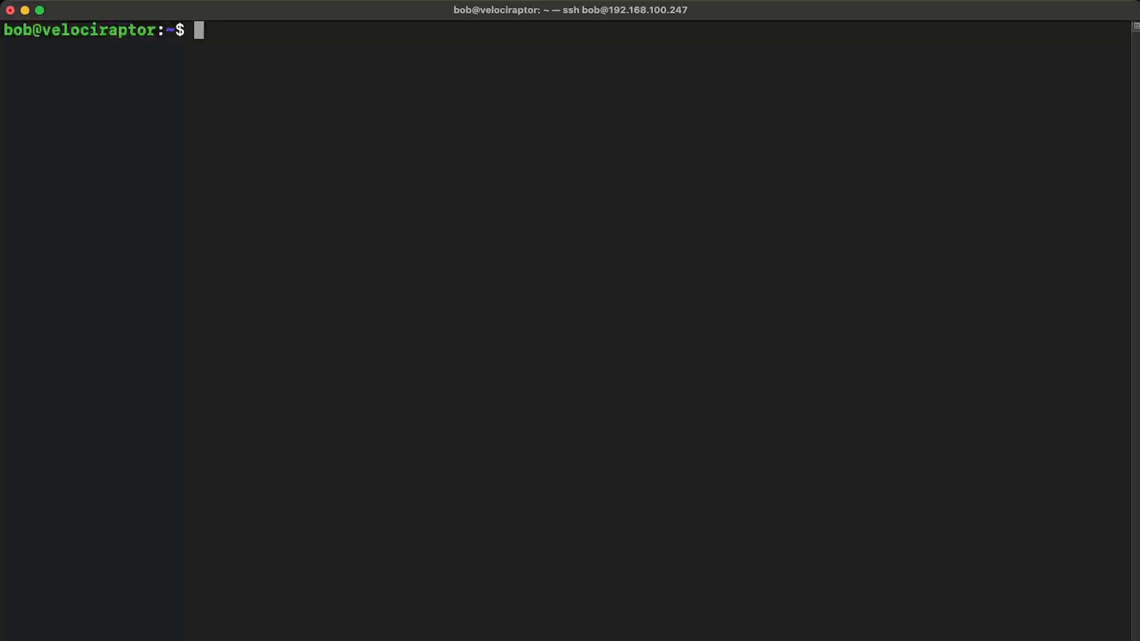
pyautogui.write('wget')
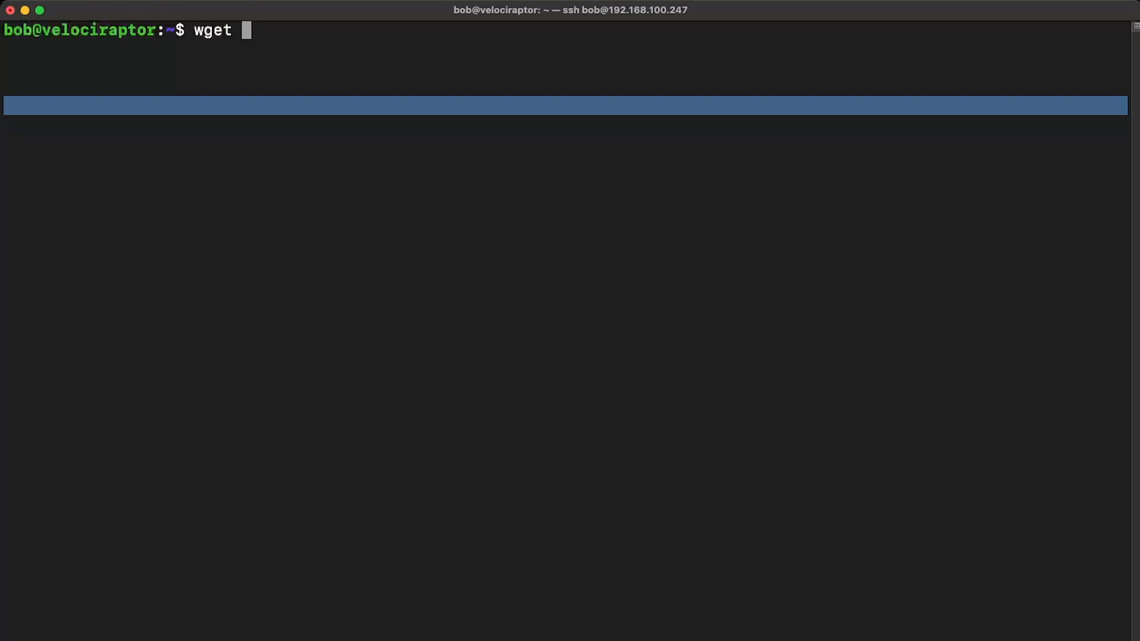
pyautogui.write('https://github.com/Velocidex/velociraptor/releases/download/v0.7.1/velociraptor-v0.7.1-rc1-linux-amd64')
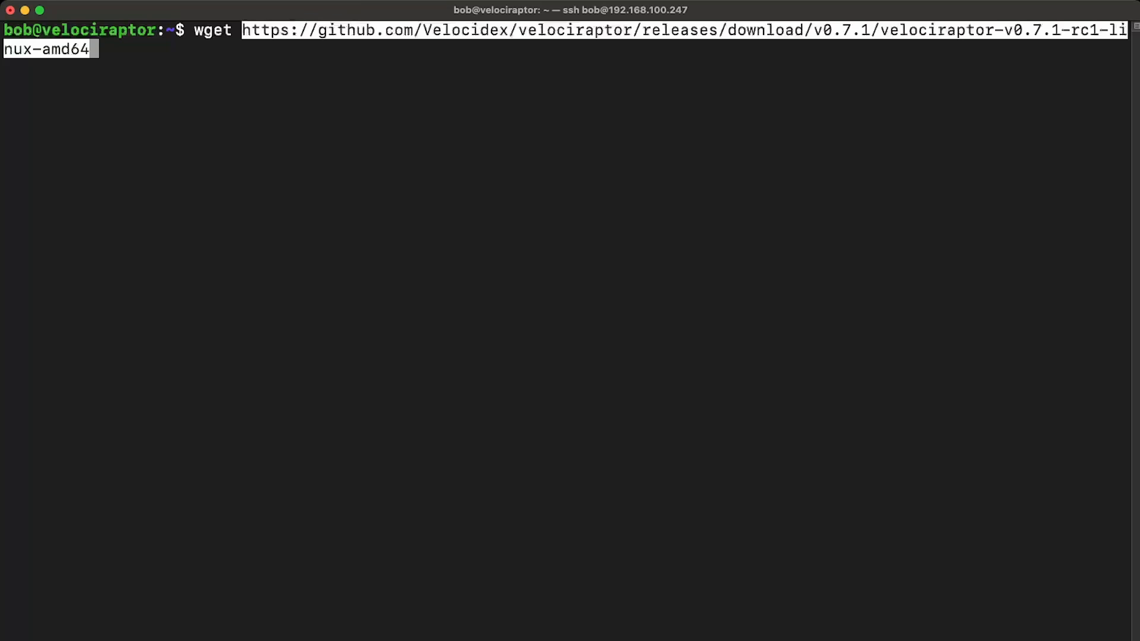
pyautogui.press('Return')
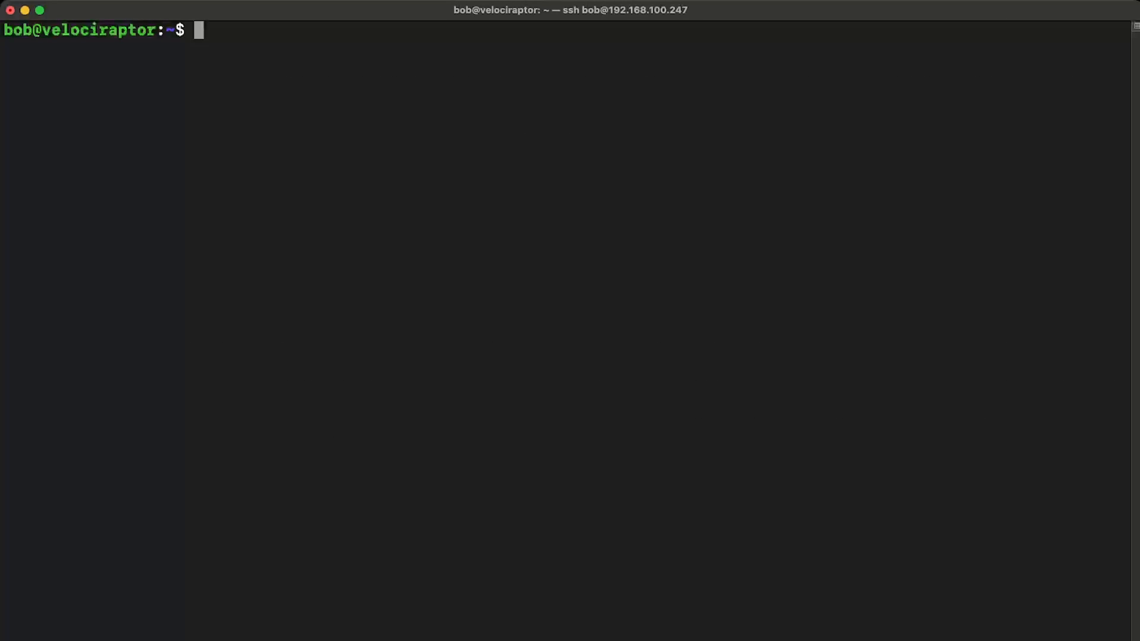
# Step: List the home directory and set the permissions of velociraptor-v0.7.1-rc1-linux-amd64 to 764
pyautogui.write('ls')
pyautogui.press('Return')
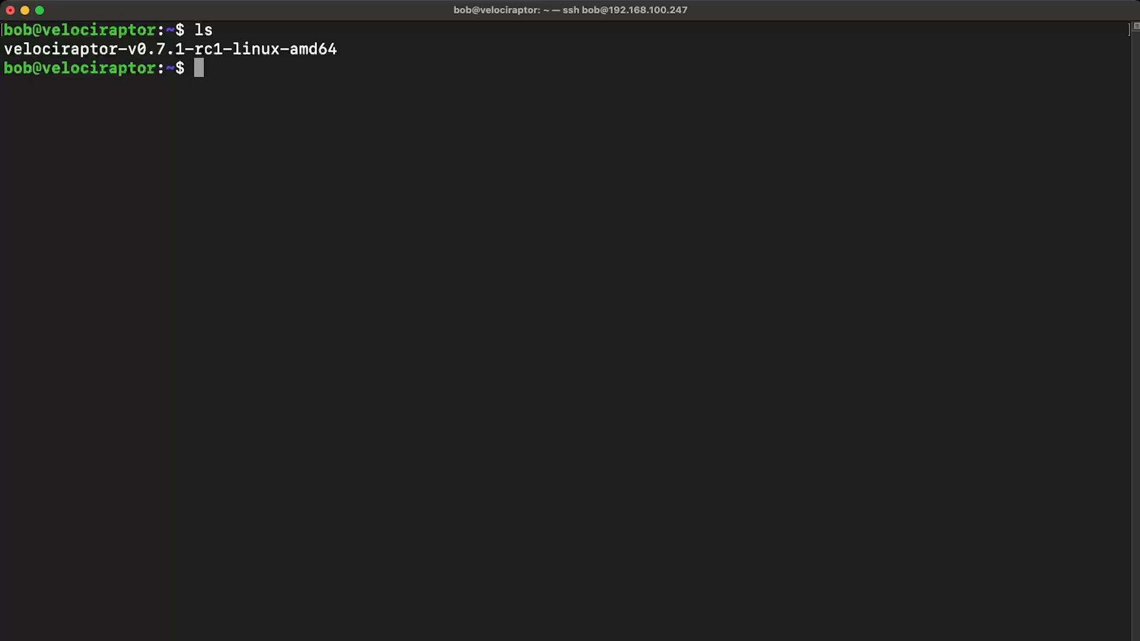
pyautogui.write('chmod ')
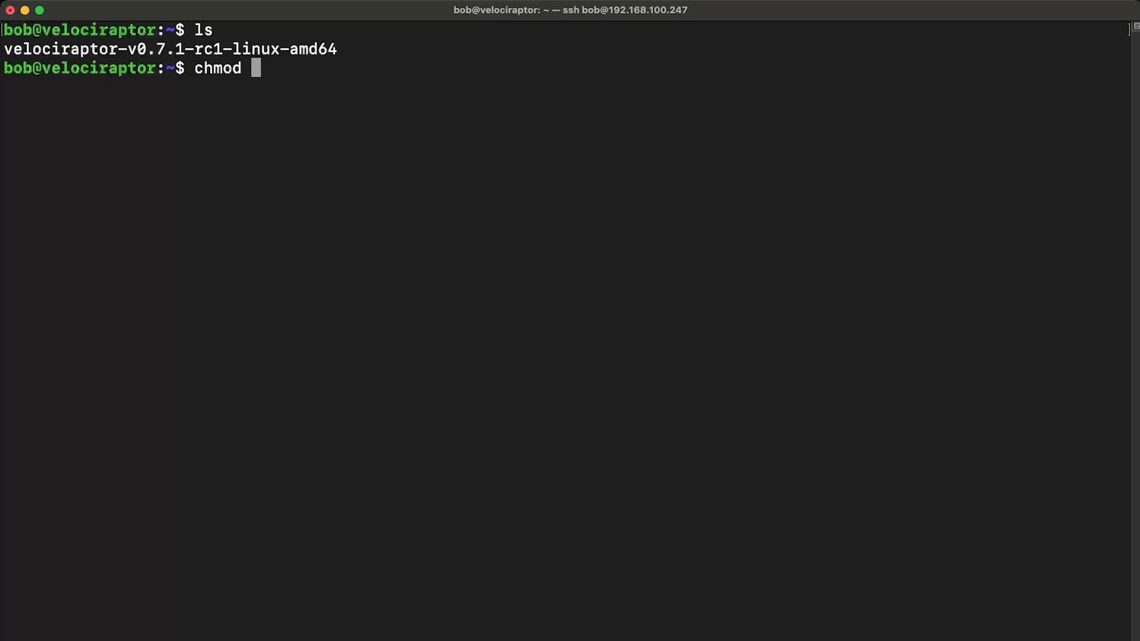
pyautogui.write('764 velo')
pyautogui.press('Tab')
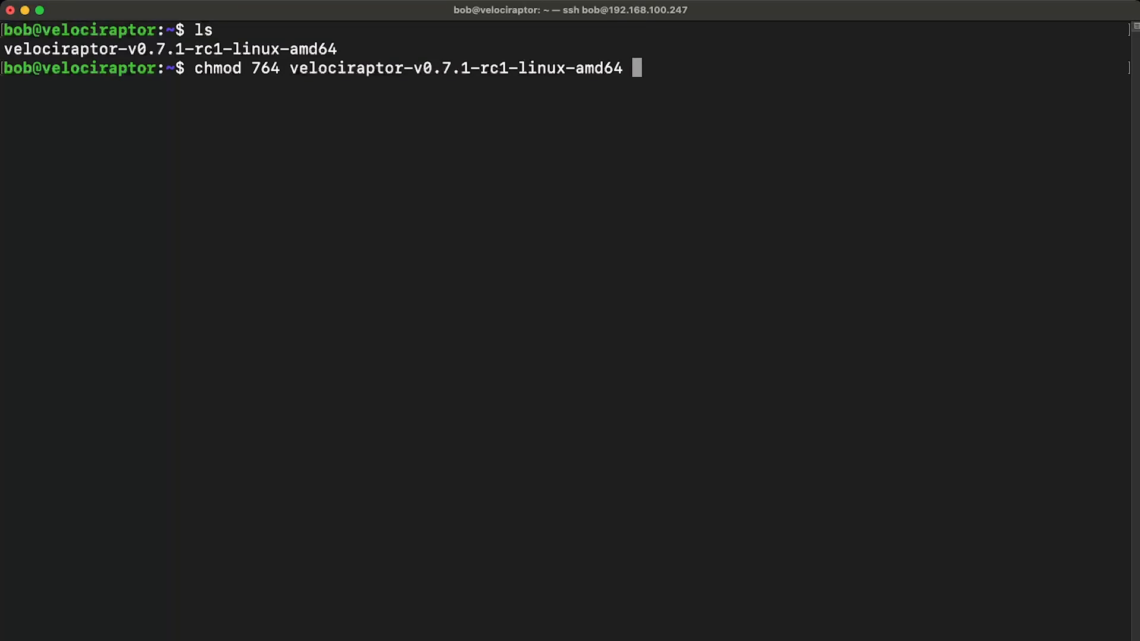
pyautogui.press('Return')
# Step: Clear the screen and show the detailed ls -la listing of the Velociraptor binary to check its permissions
pyautogui.hotkey('ctrl', 'l')
pyautogui.write('ls -la velo')
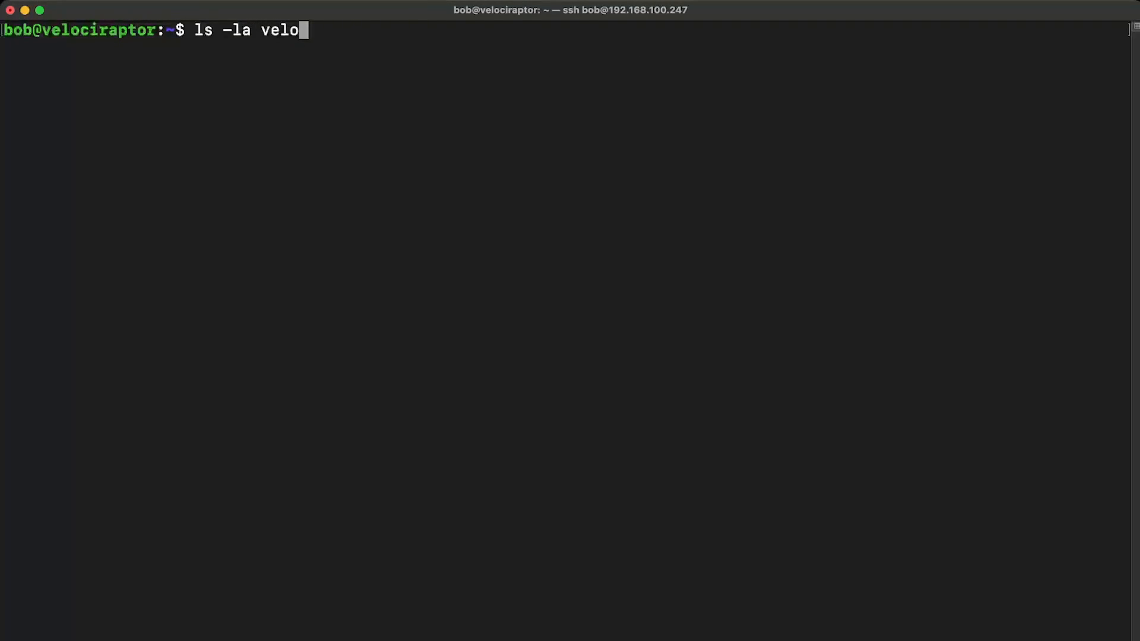
pyautogui.press('Tab')
pyautogui.press('Return')
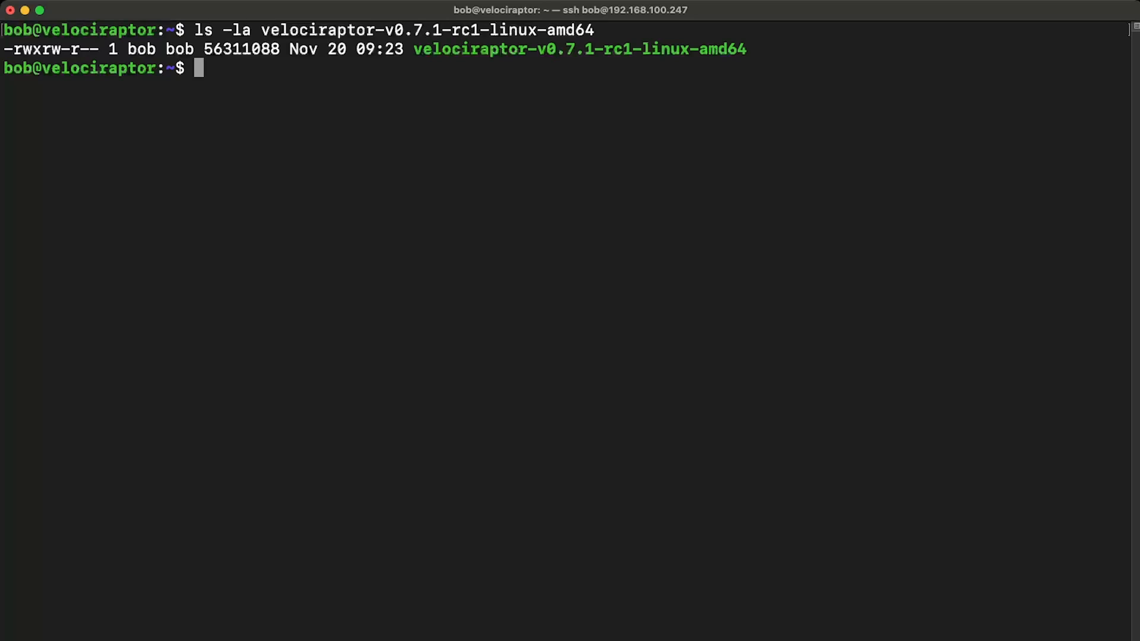
pyautogui.press('Return')
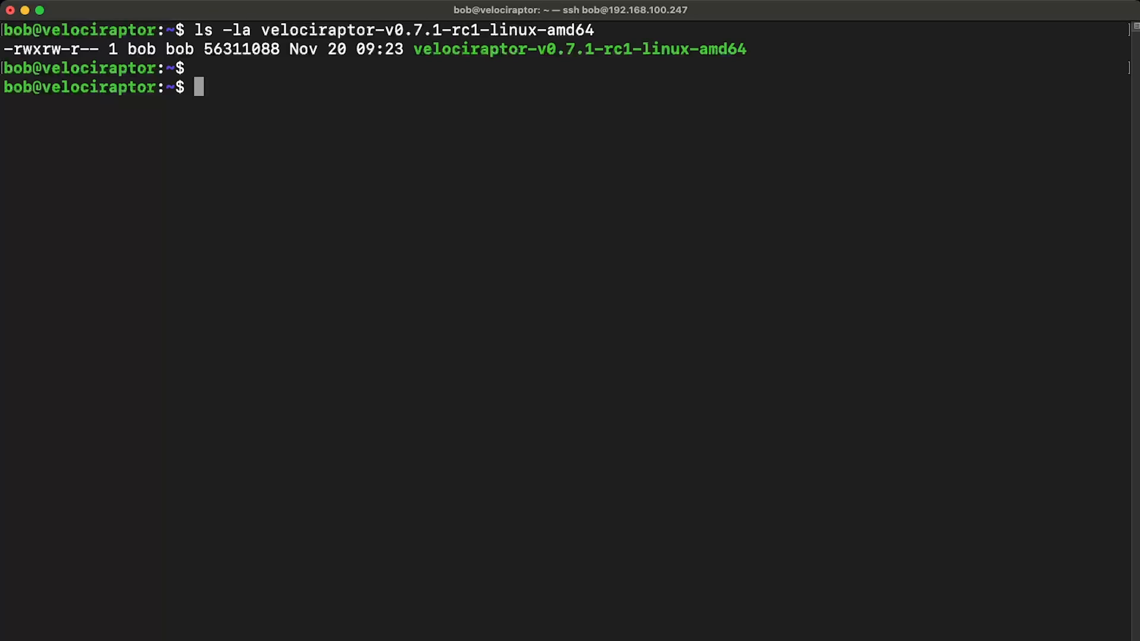
# Step: Create the directory /opt/velociraptor with sudo
pyautogui.write('sudo m')
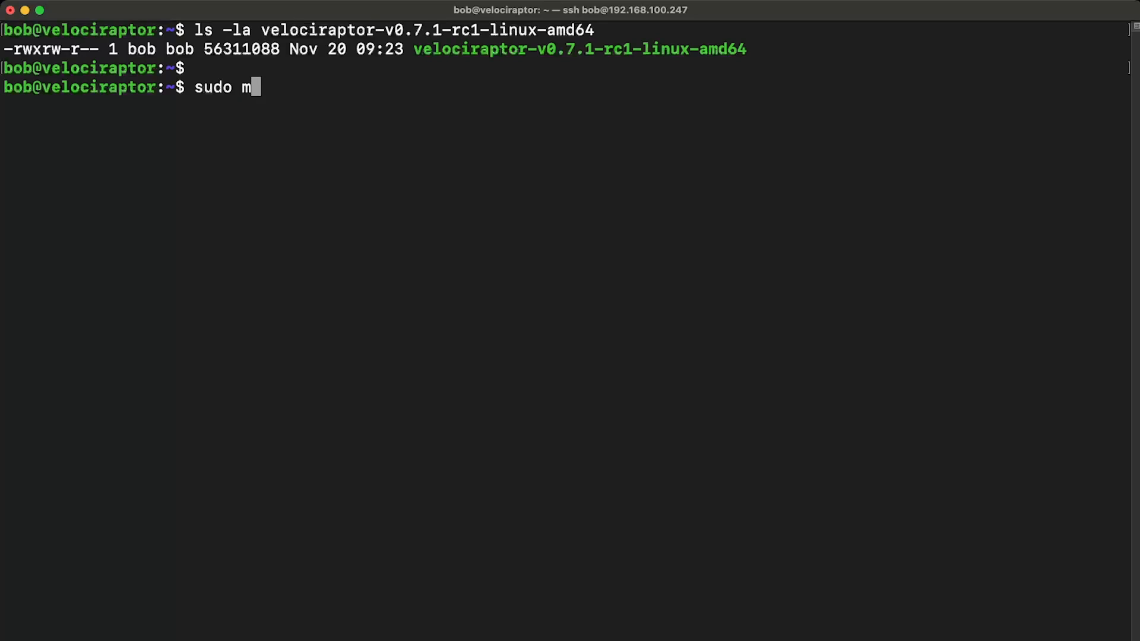
pyautogui.write('kdir /op')
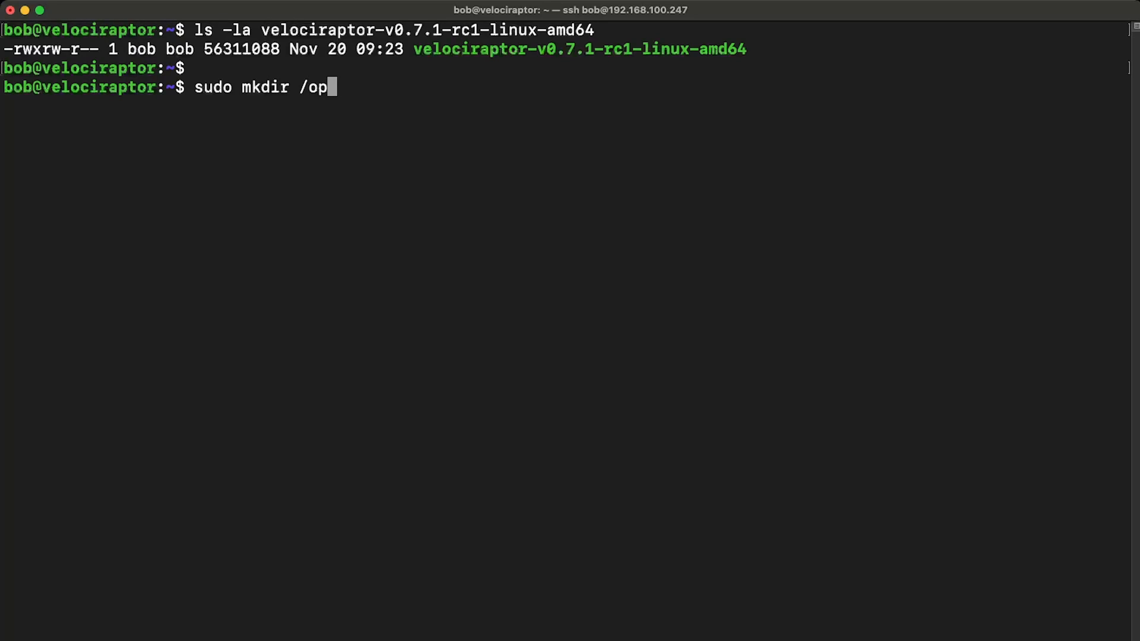
pyautogui.write('t/velociraptor')
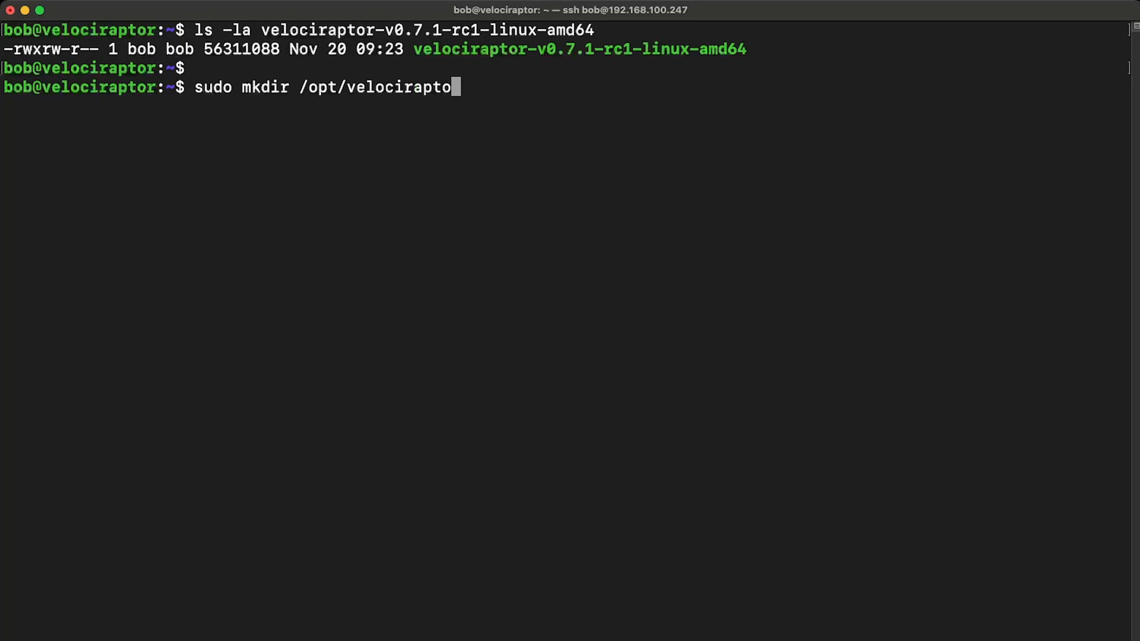
pyautogui.press('Return')
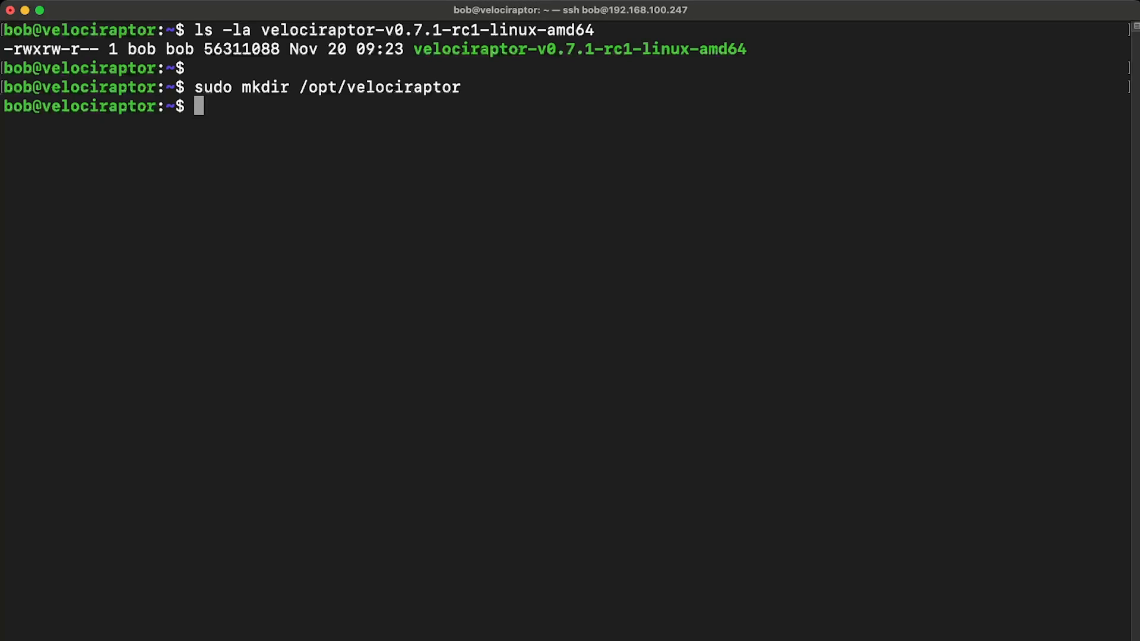
# Step: Run the Velociraptor binary with sudo and "config generate -i" to launch the interactive configuration generator
pyautogui.write('sudo .')
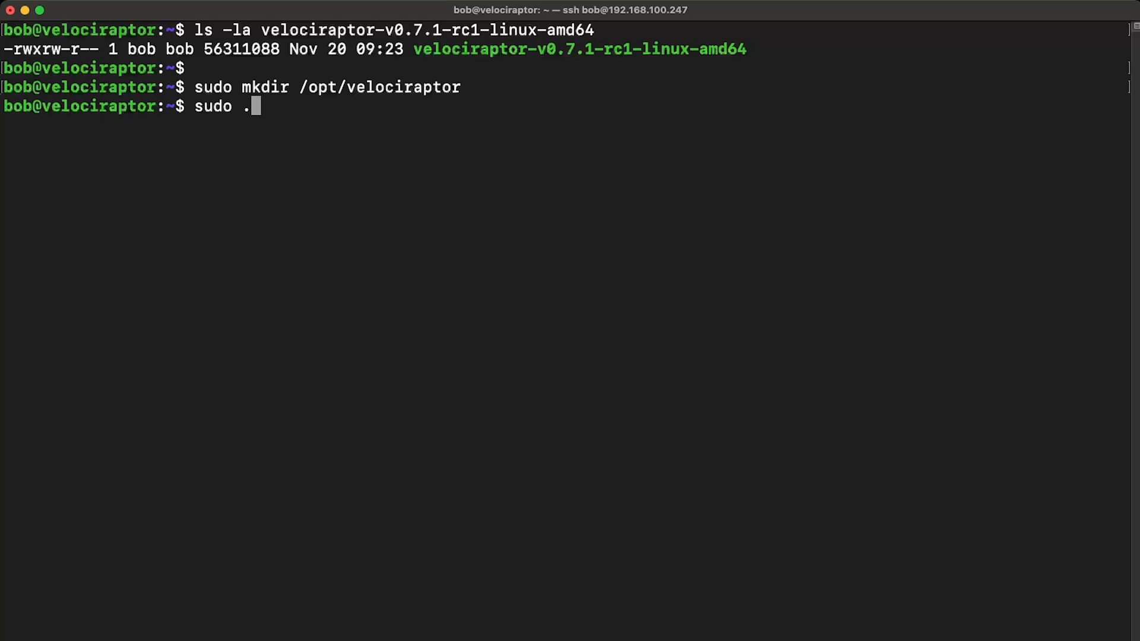
pyautogui.write('/vel')
pyautogui.press('Tab')
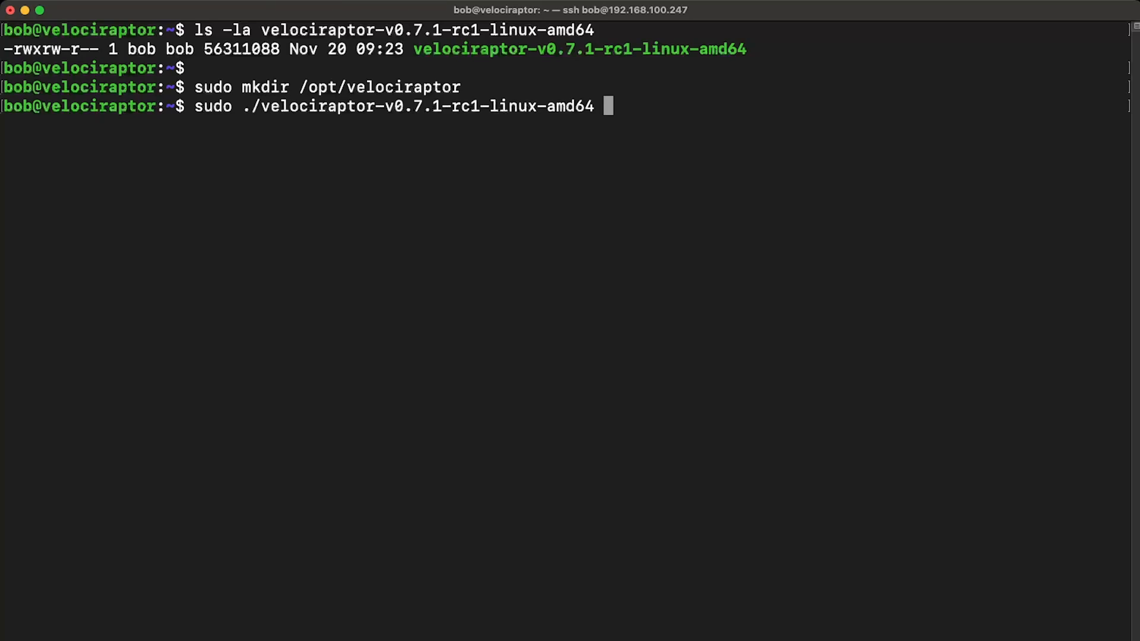
pyautogui.write('config gene')
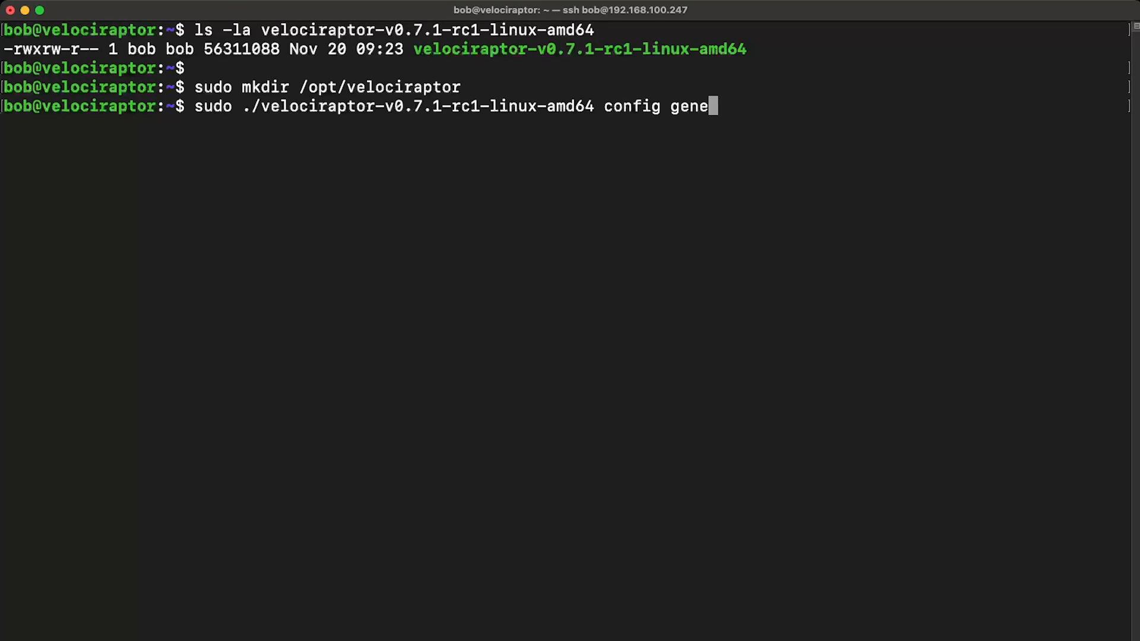
pyautogui.write('rate -i')
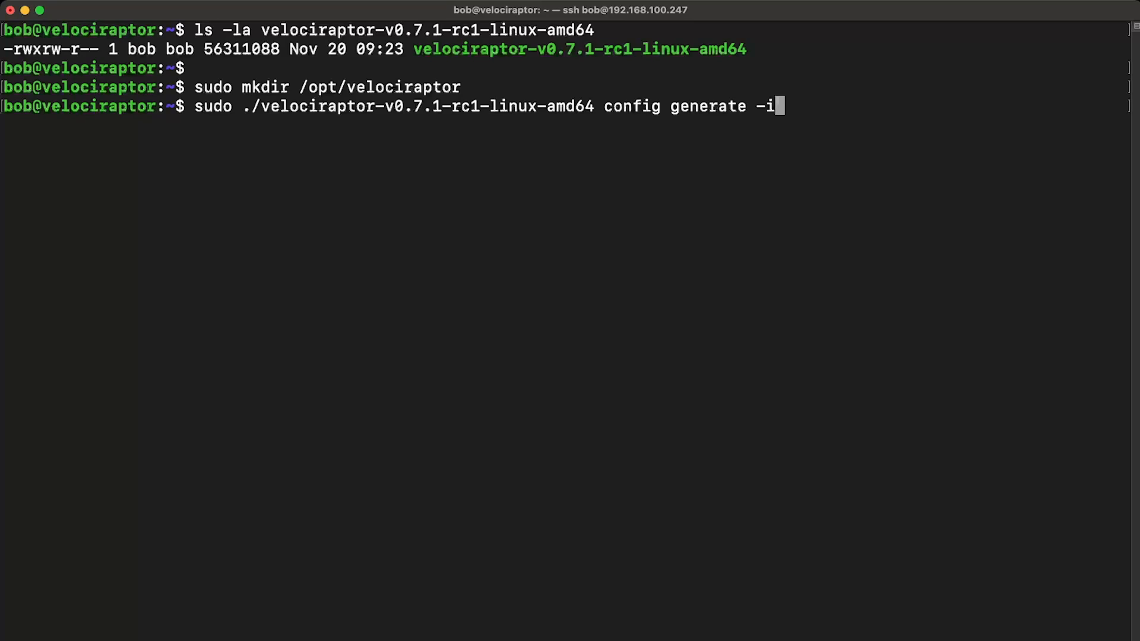
pyautogui.press('Return')
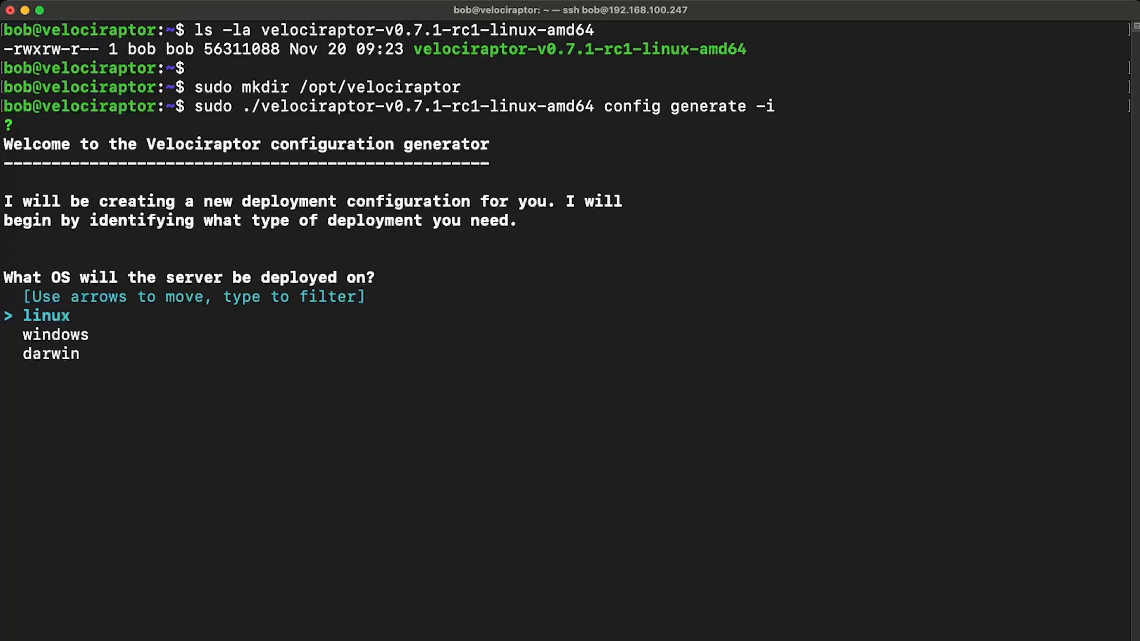
# Step: Configure the deployment for a linux server with datastore directory /opt/velociraptor and Self Signed SSL
pyautogui.press('Return')
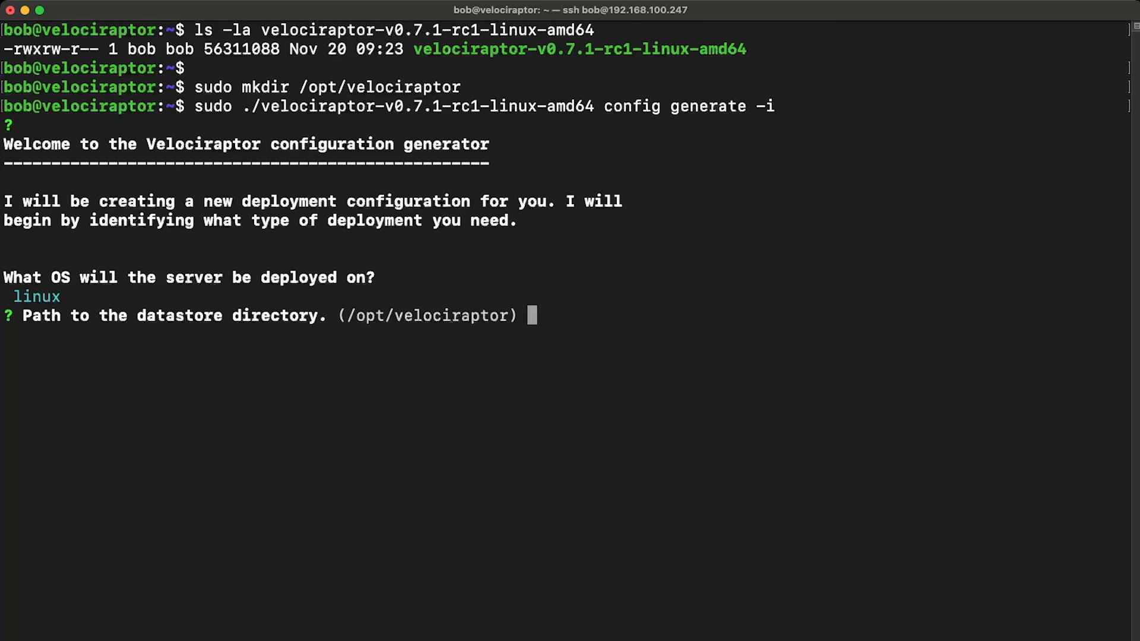
pyautogui.write('/opt/velociraptor')
pyautogui.press('Return')
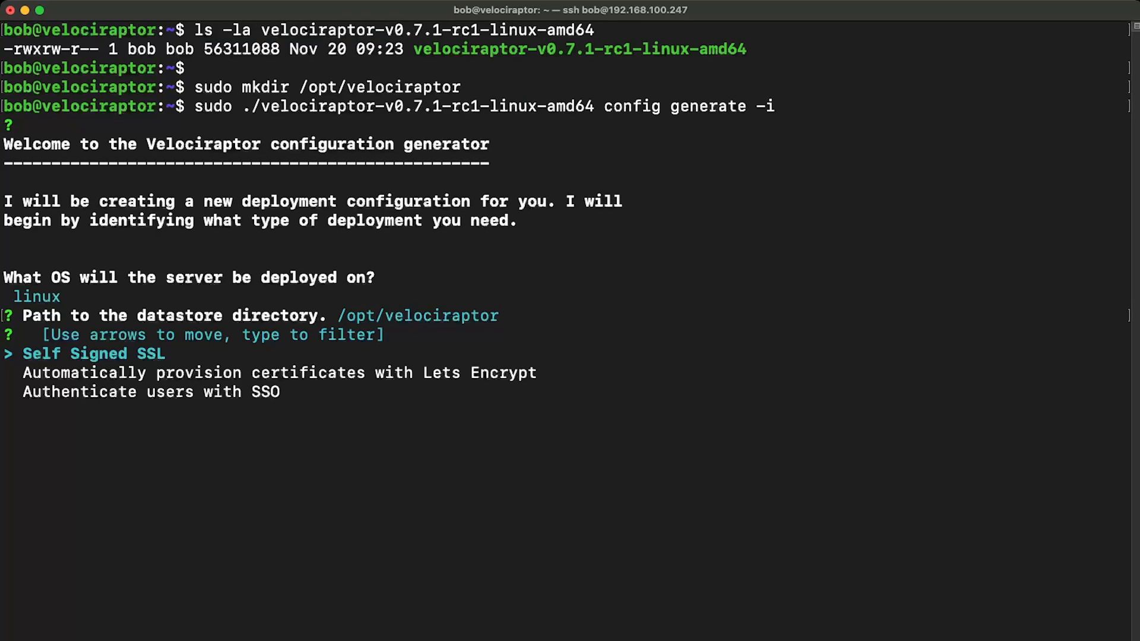
pyautogui.press('Return')
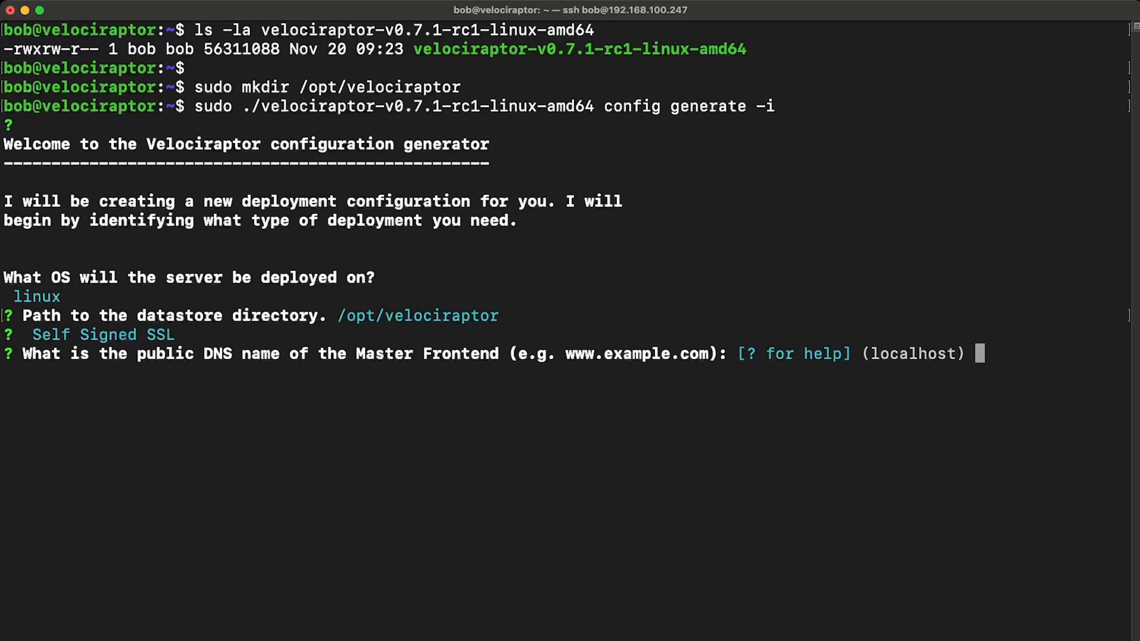
# Step: Set the public DNS name of the Master Frontend to 192.168.100.247
pyautogui.write('192.168.100')
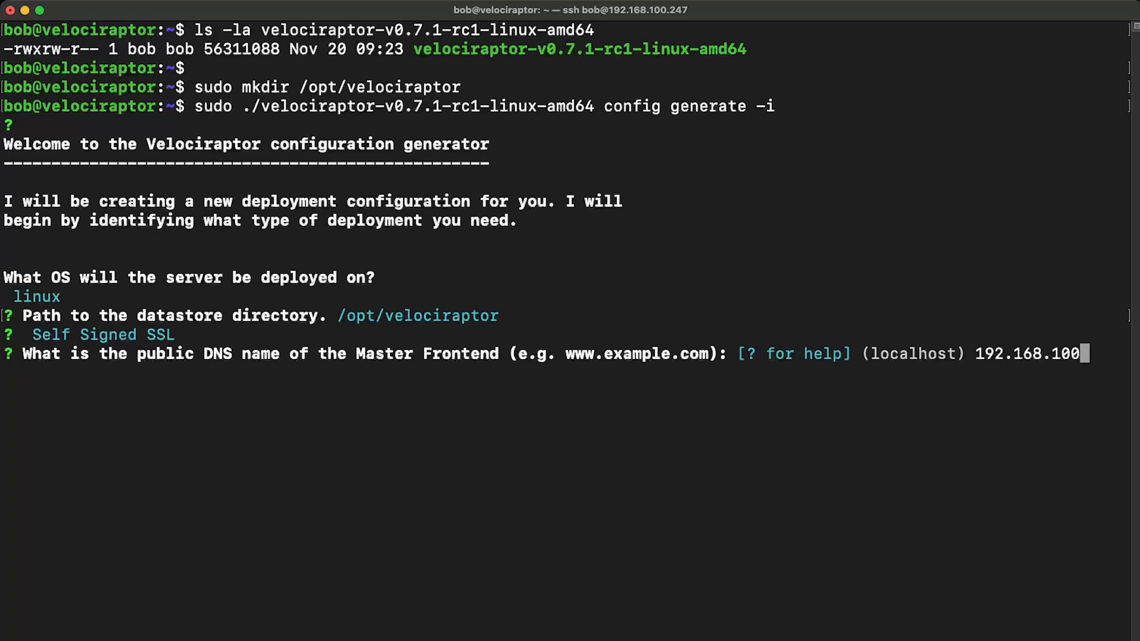
pyautogui.write('.247')
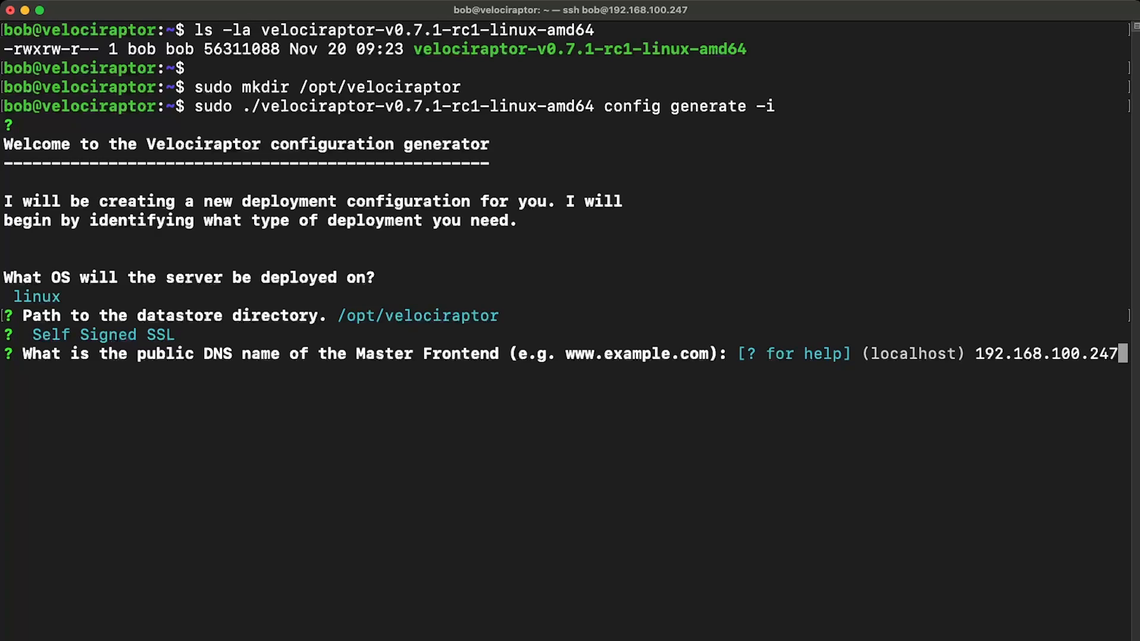
pyautogui.press('Return')
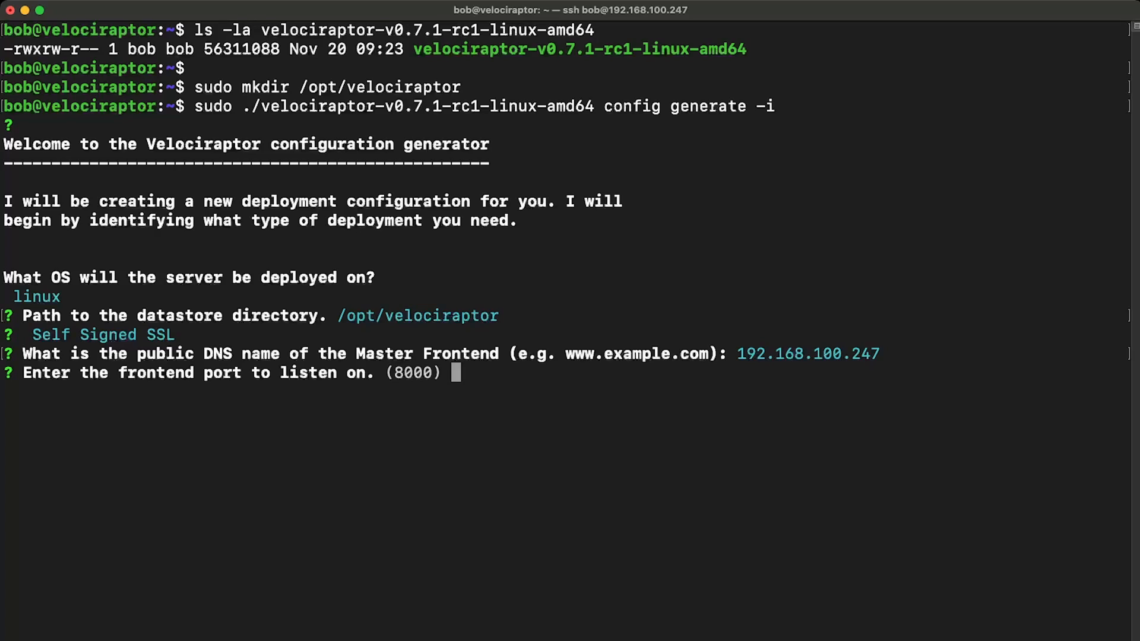
# Step: Set the frontend listening port to 8000 and the GUI port to 8889
pyautogui.write('8000')
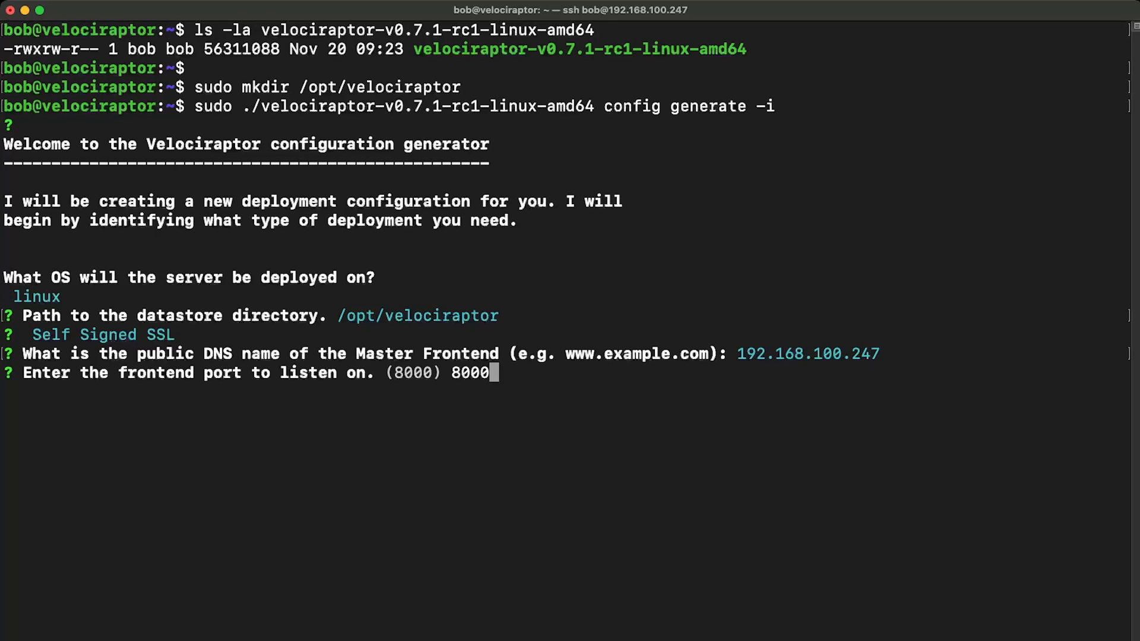
pyautogui.press('Return')
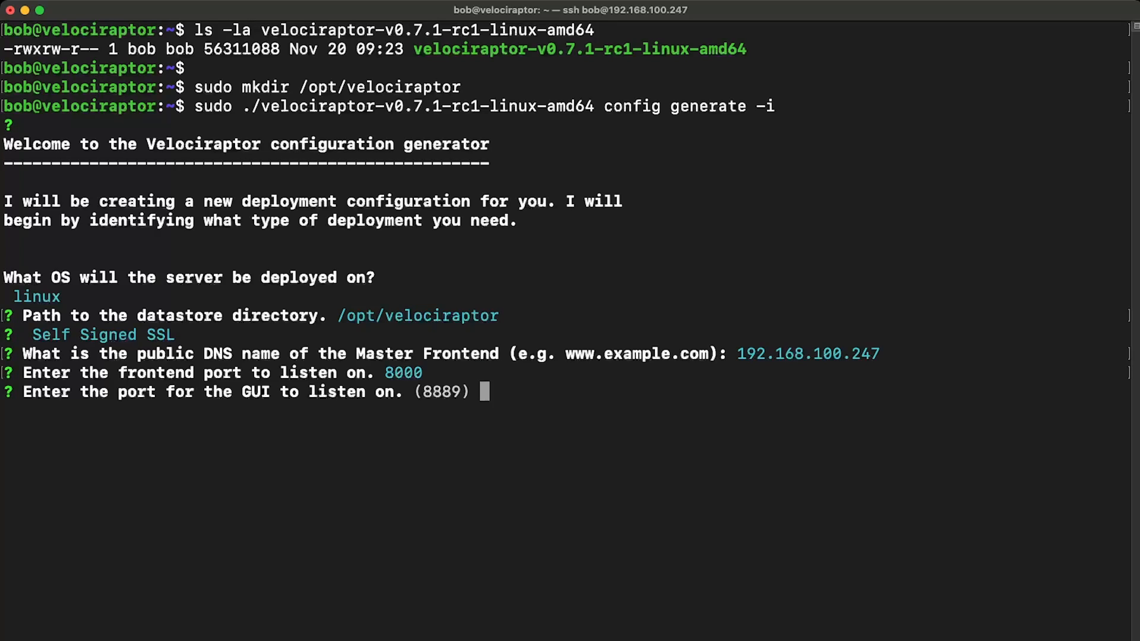
pyautogui.write('8889')
pyautogui.press('Return')
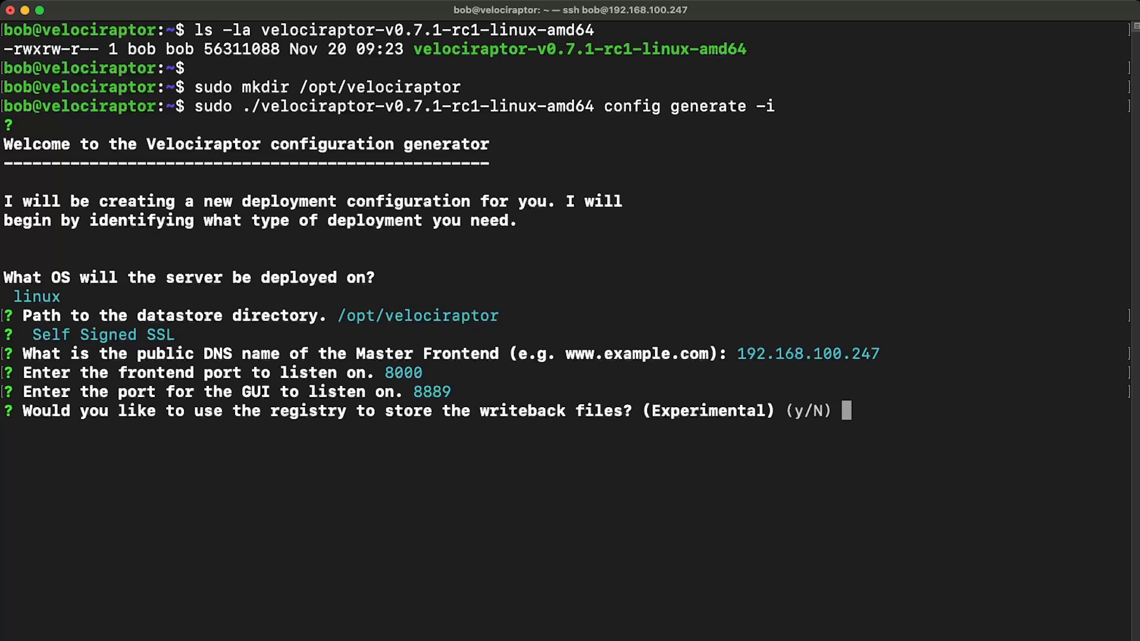
# Step: Decline storing the writeback files in the registry and decline using Google Domains DynDNS
pyautogui.write('n')
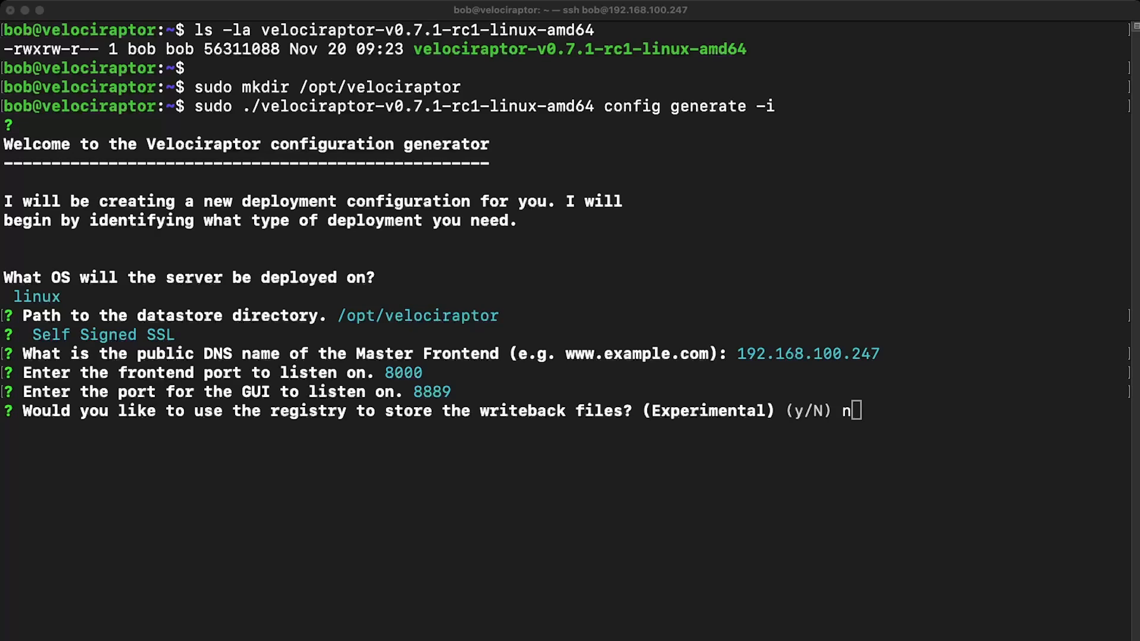
pyautogui.press('Return')
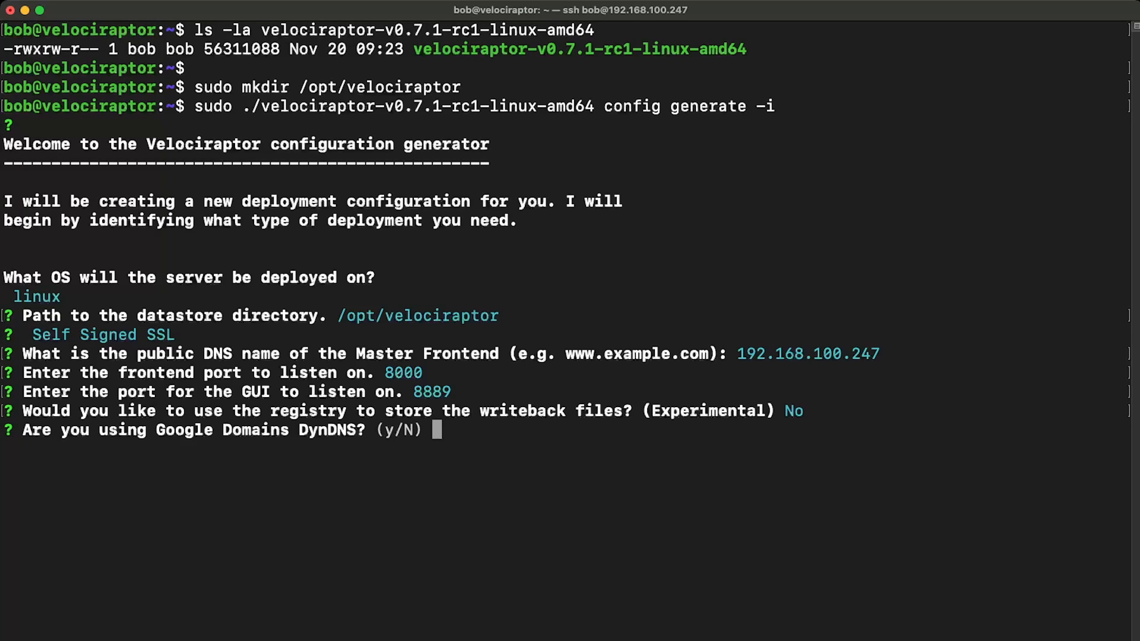
pyautogui.write('n')
pyautogui.press('Return')
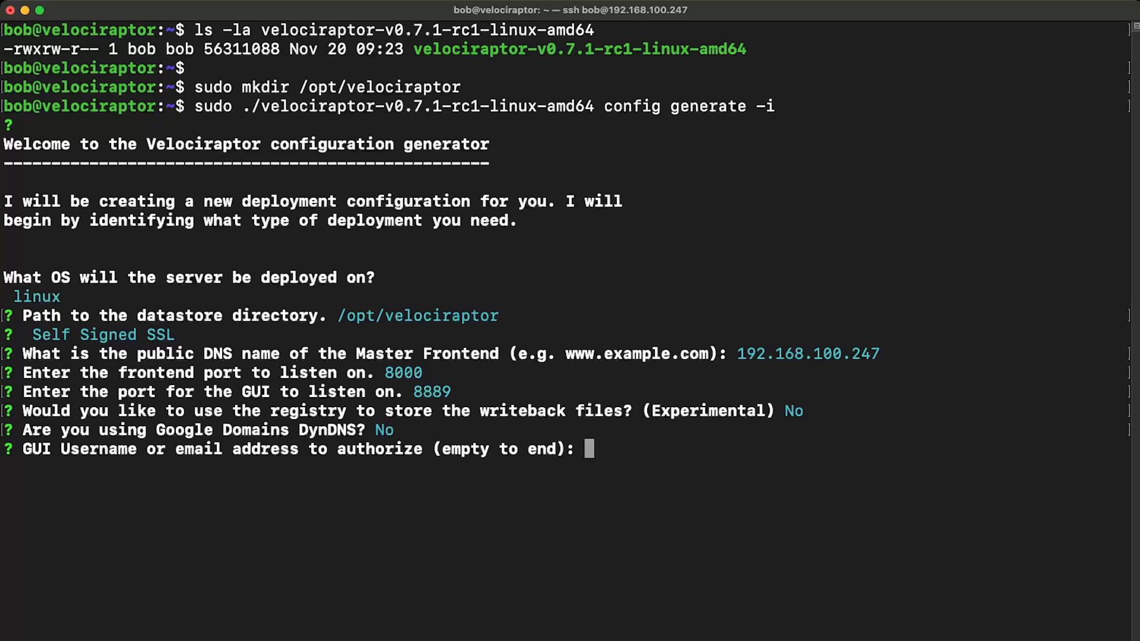
# Step: Authorize the GUI user mydfir with the account password and end the list of authorized users
pyautogui.write('mydfir')
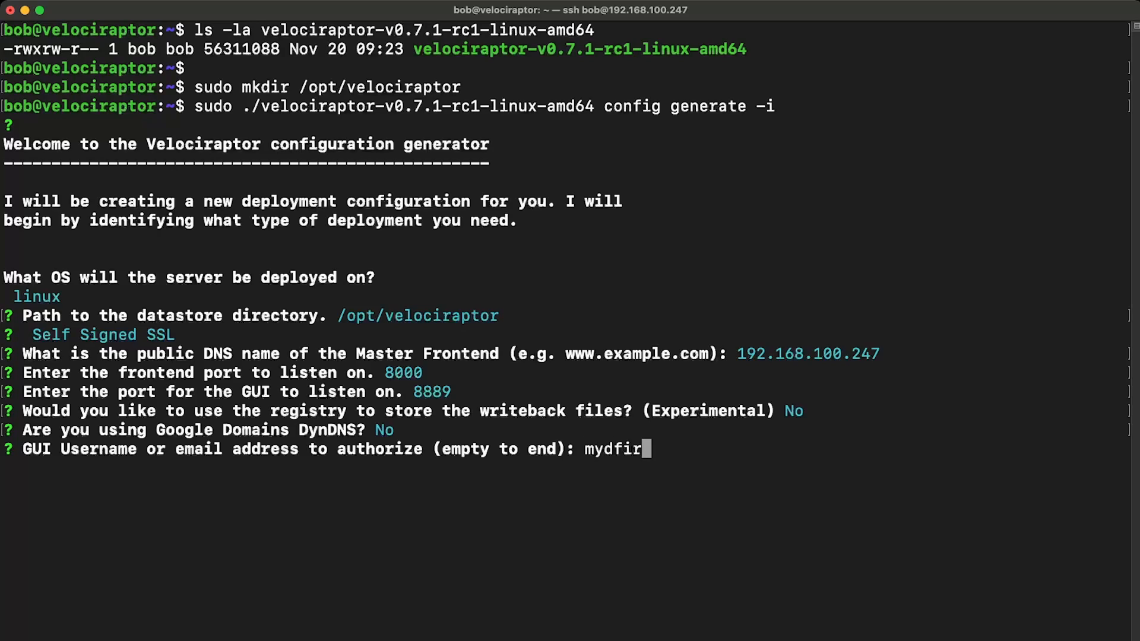
pyautogui.press('Return')
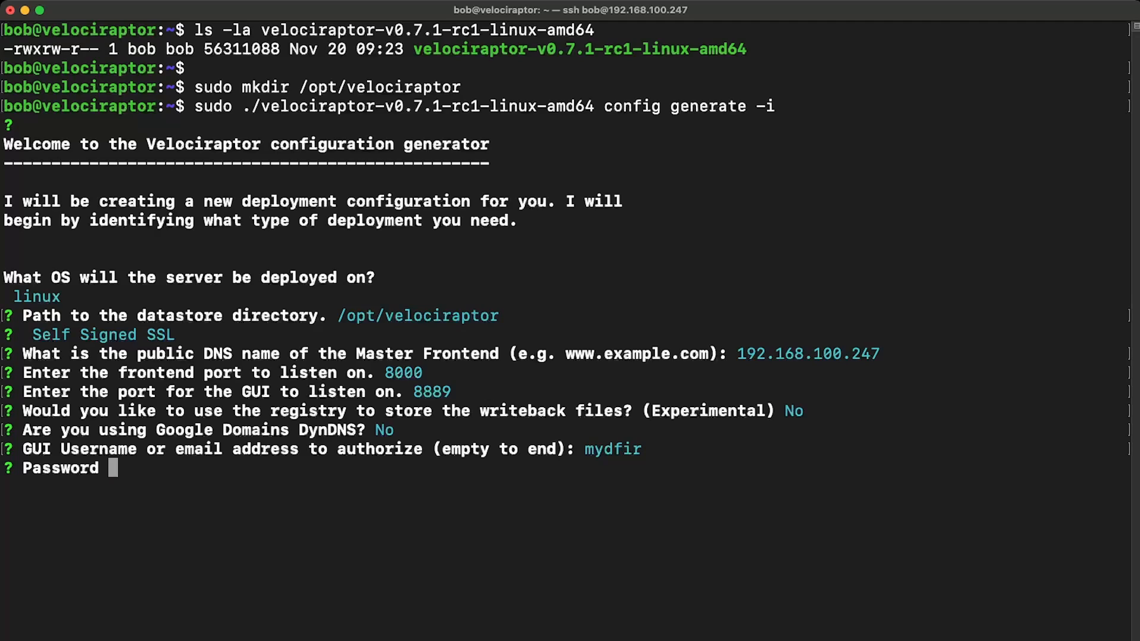
pyautogui.write('********')
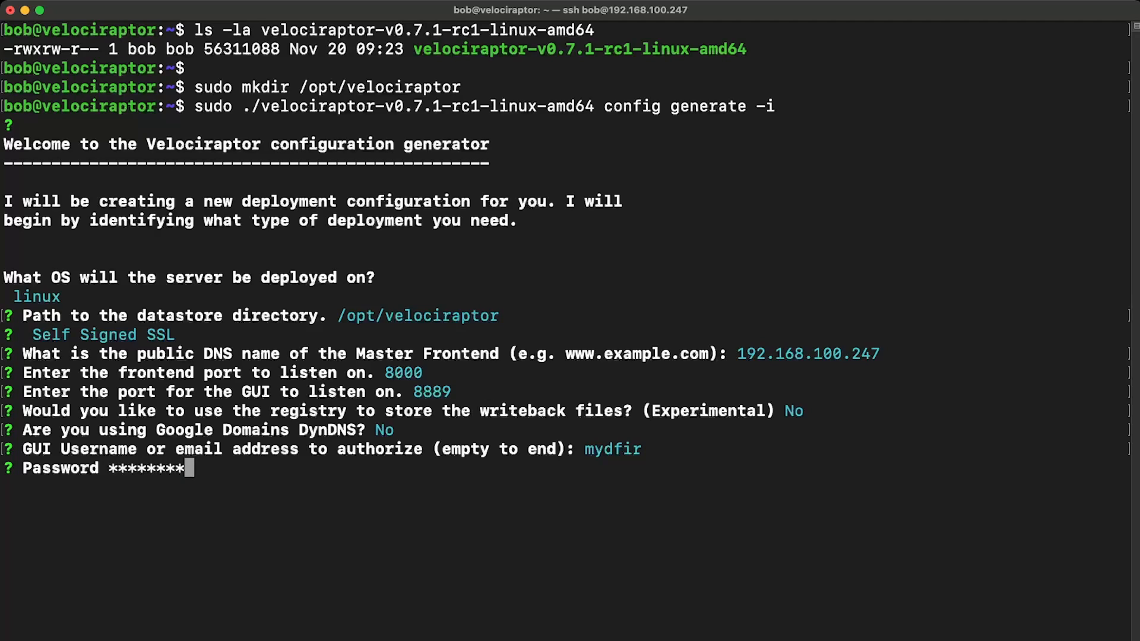
pyautogui.press('Return')
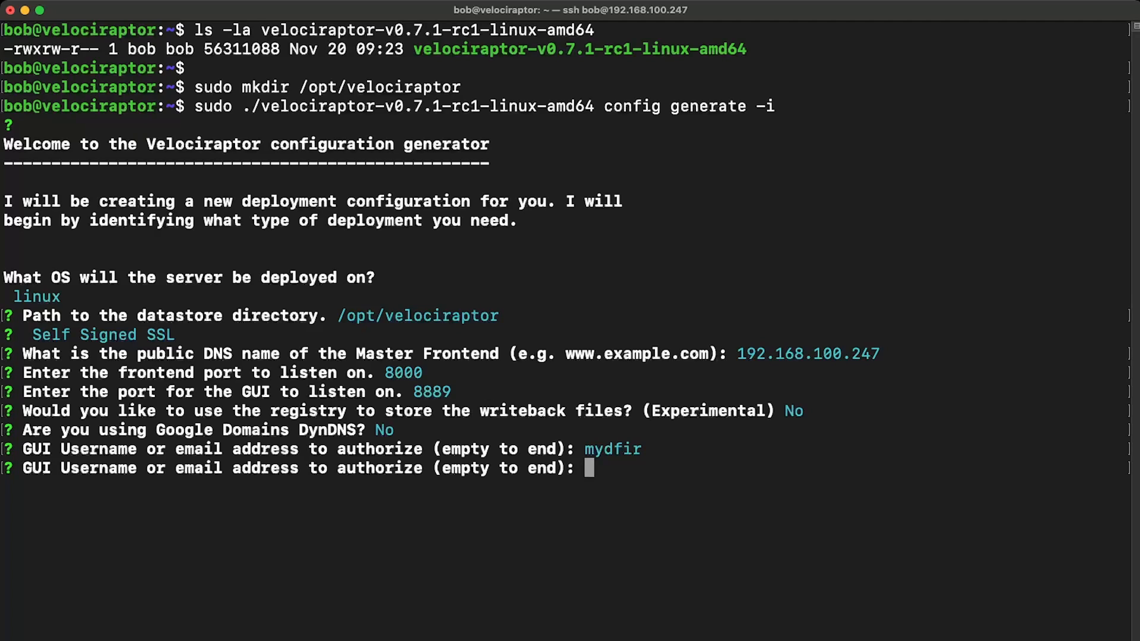
pyautogui.press('Return')
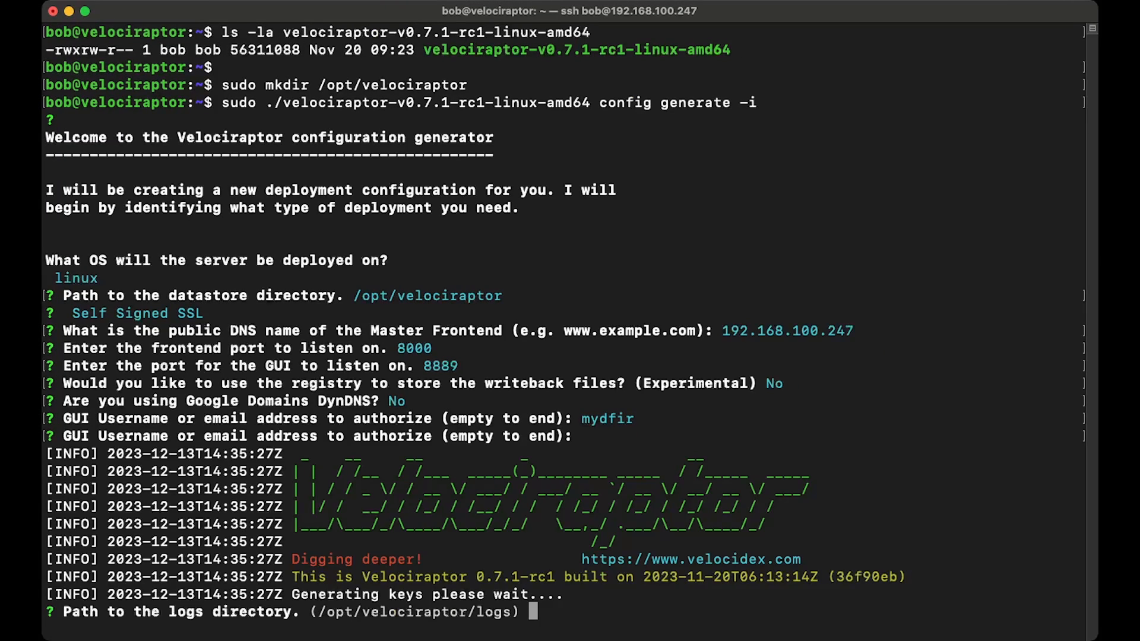
# Step: Set the logs directory to /opt/velociraptor/logs and choose to restrict VQL functionality on the server
pyautogui.write('/opt/velocir')
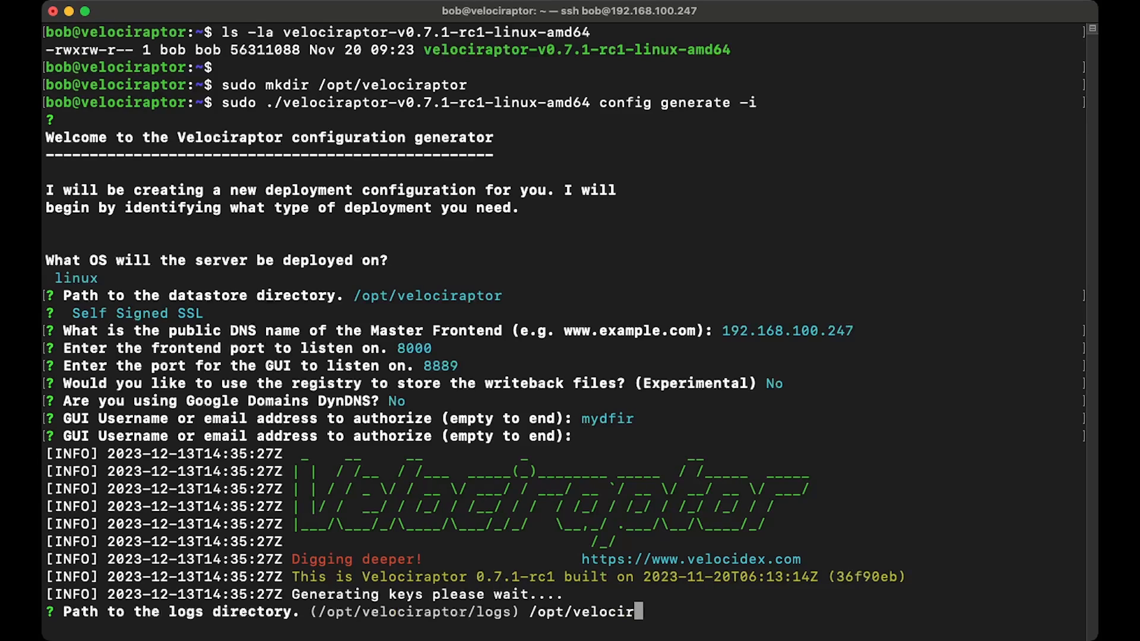
pyautogui.write('aptor/logs')
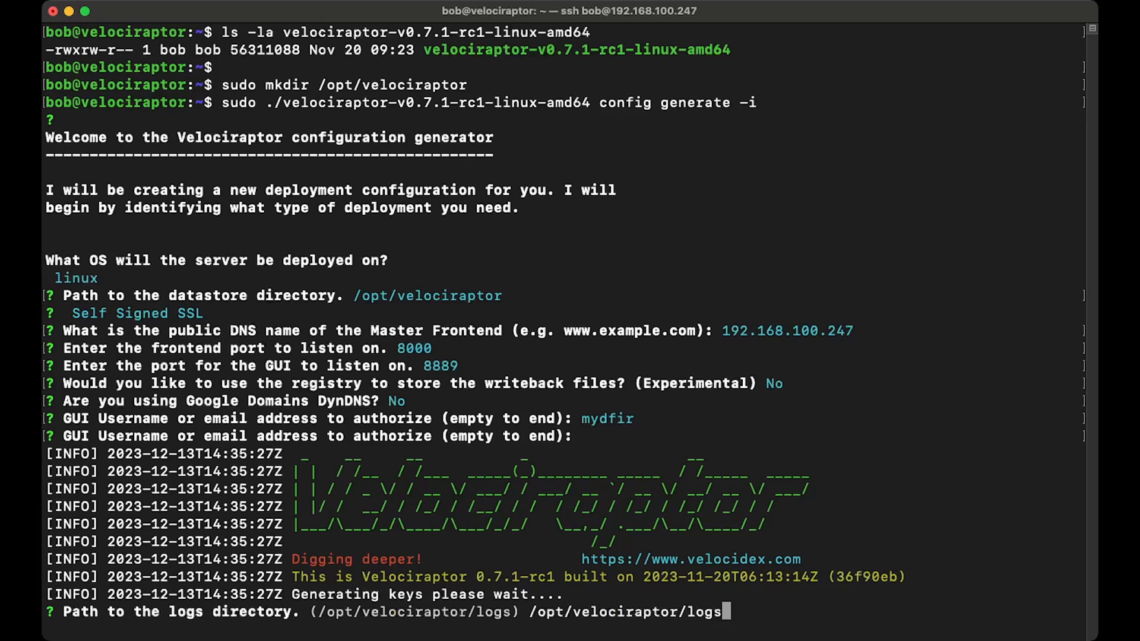
pyautogui.press('Return')
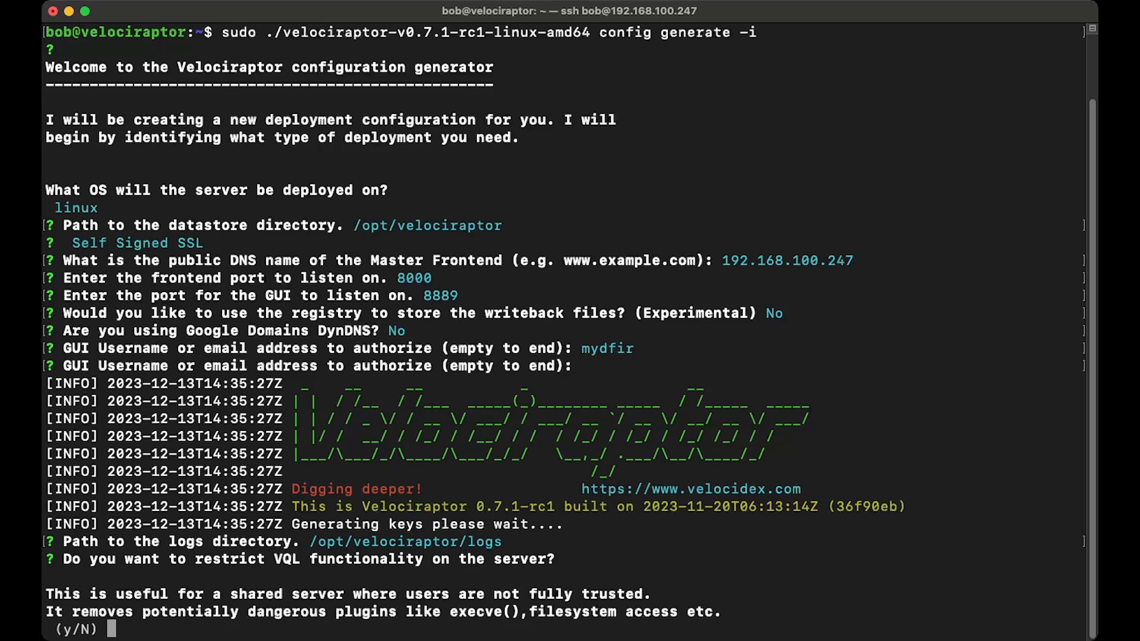
pyautogui.write('Y')
pyautogui.press('Return')
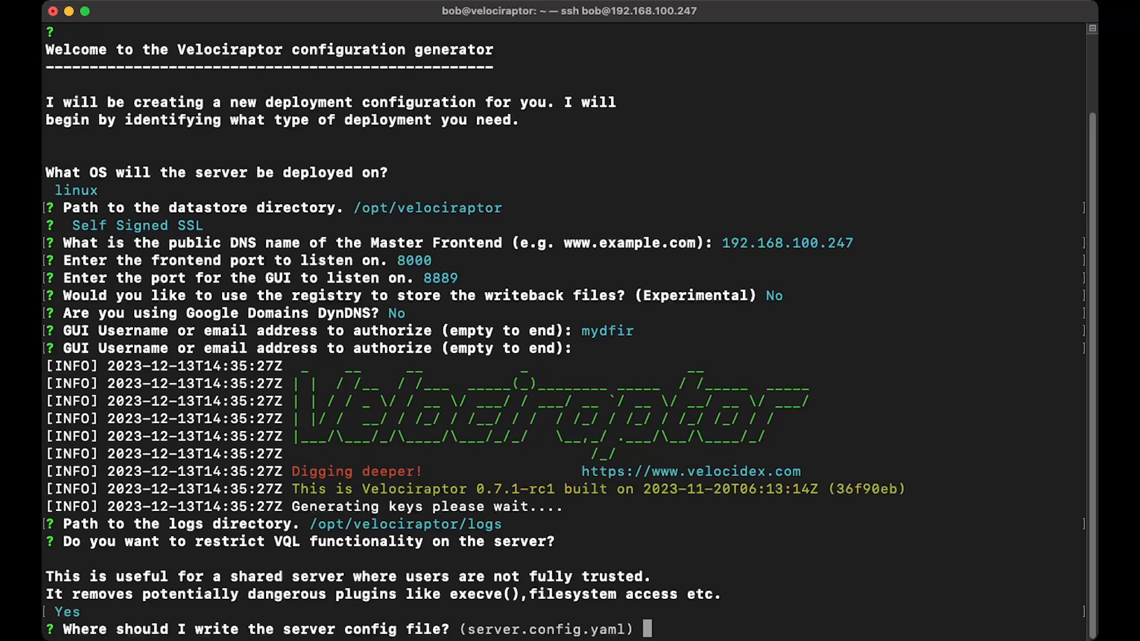
# Step: Write the server config file to /opt/velociraptor/server.config.yaml
pyautogui.write('/opt/velocirapt')
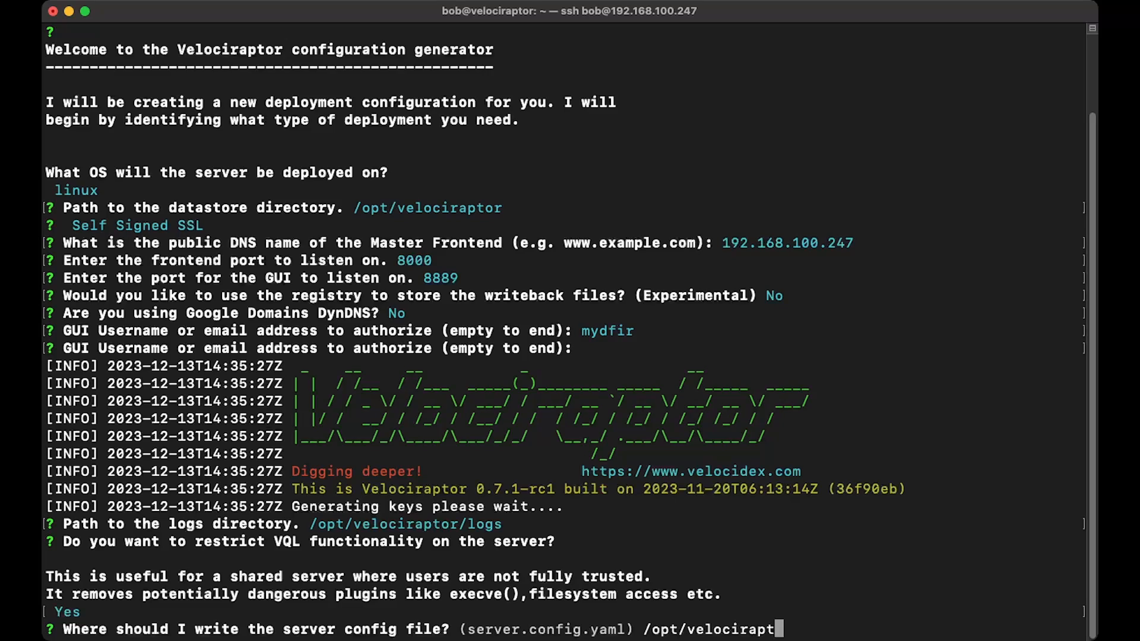
pyautogui.write('or/server.config')
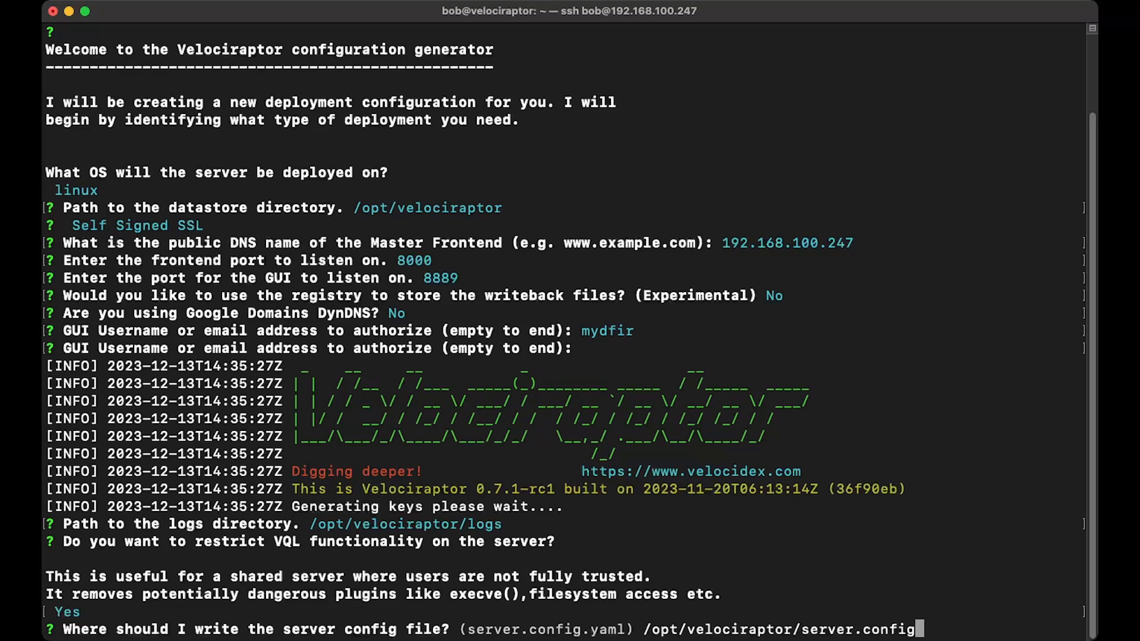
pyautogui.write('.yaml')
pyautogui.press('Return')
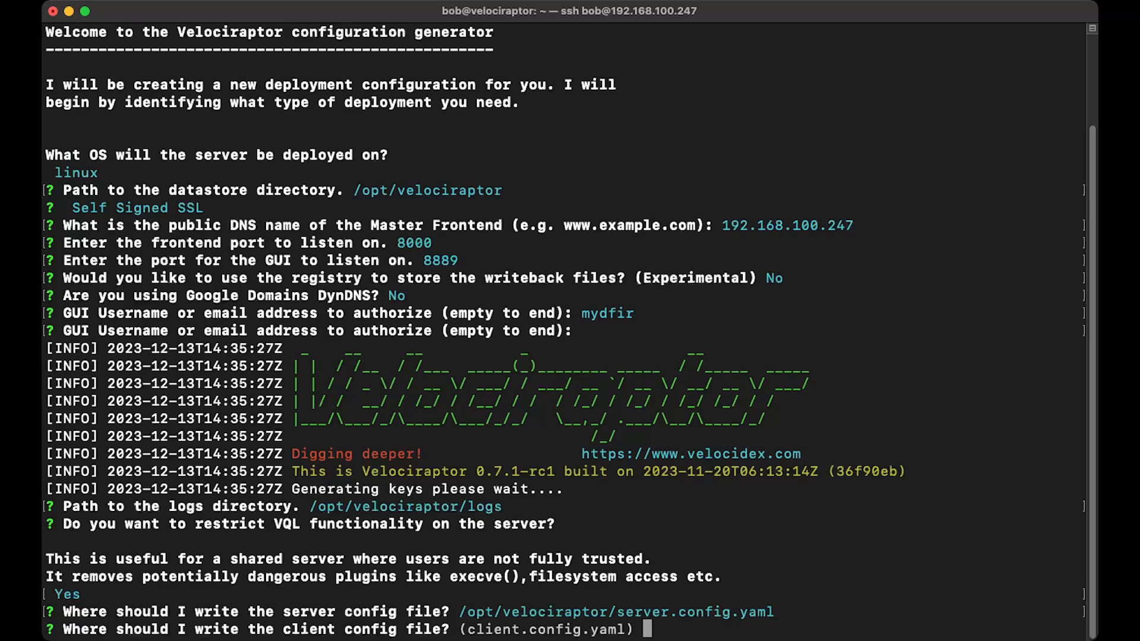
# Step: Write the client config file to /opt/velociraptor/client.config.yaml
pyautogui.write('/opt/velociraptr')
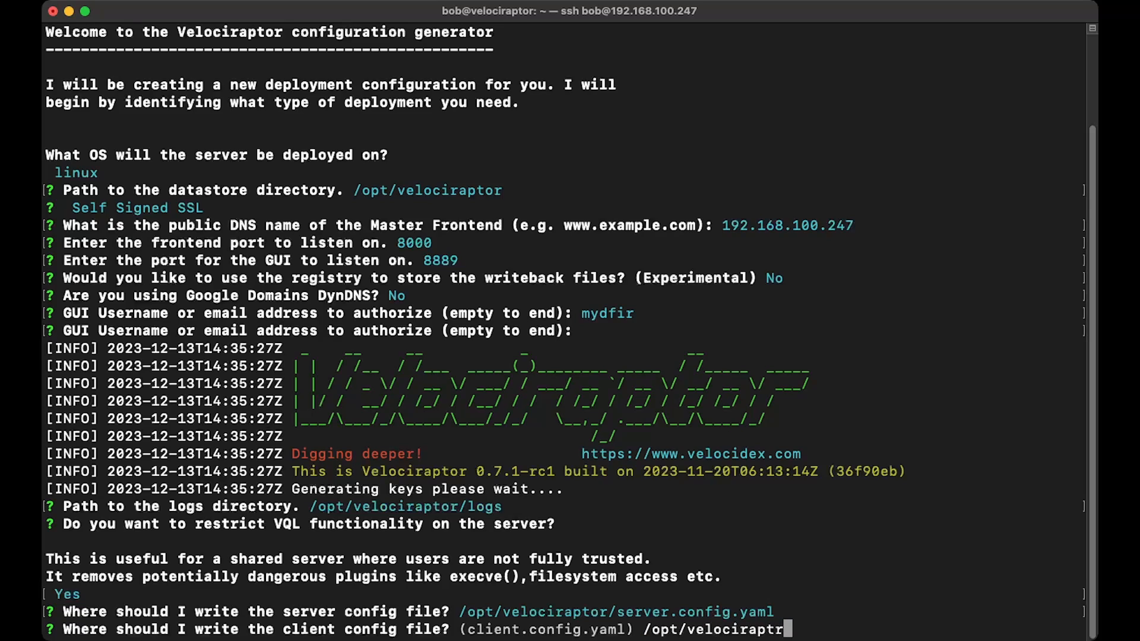
pyautogui.press('BackSpace')
pyautogui.write('or/client.config')
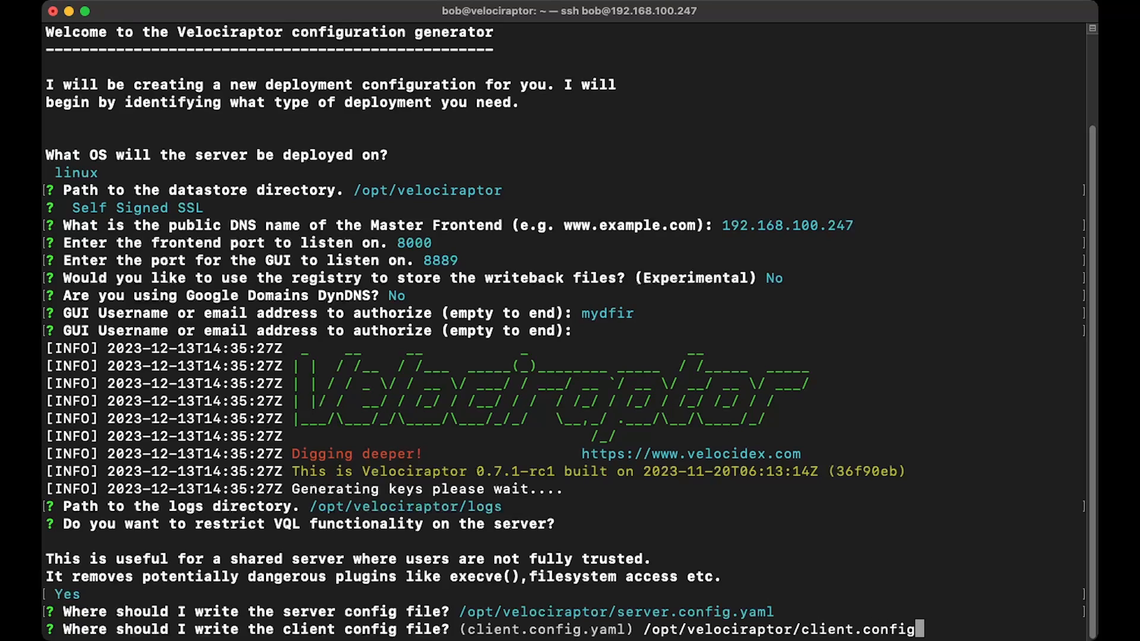
pyautogui.write('.yaml')
pyautogui.press('Return')
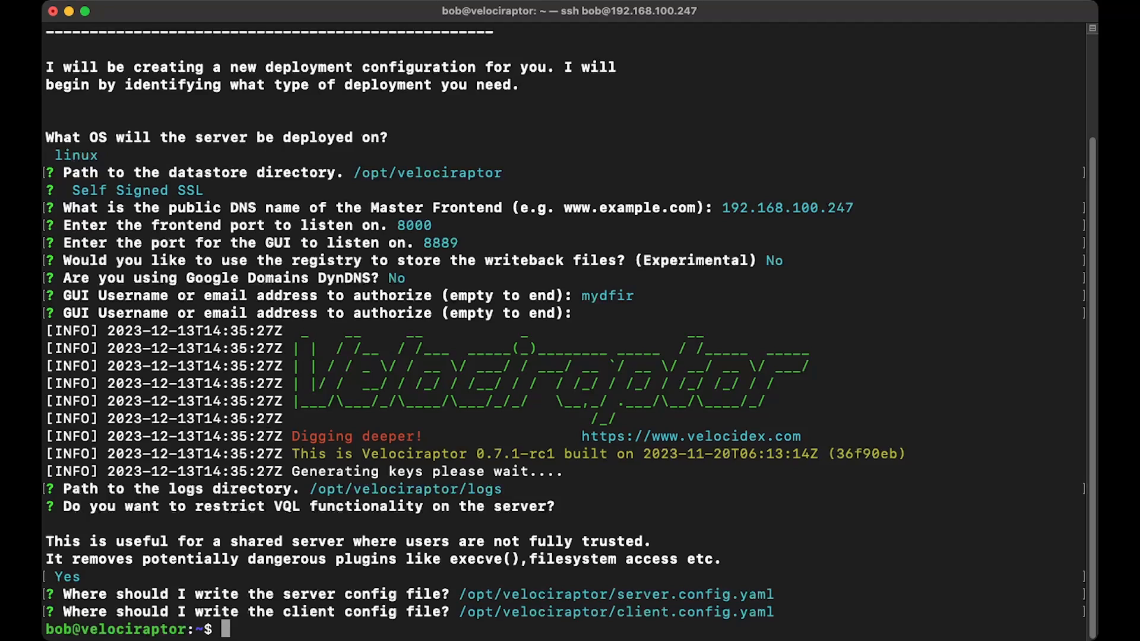
# Step: Clear the terminal and list the contents of /opt/velociraptor with "ls -la"
pyautogui.write('clear')
pyautogui.press('Return')
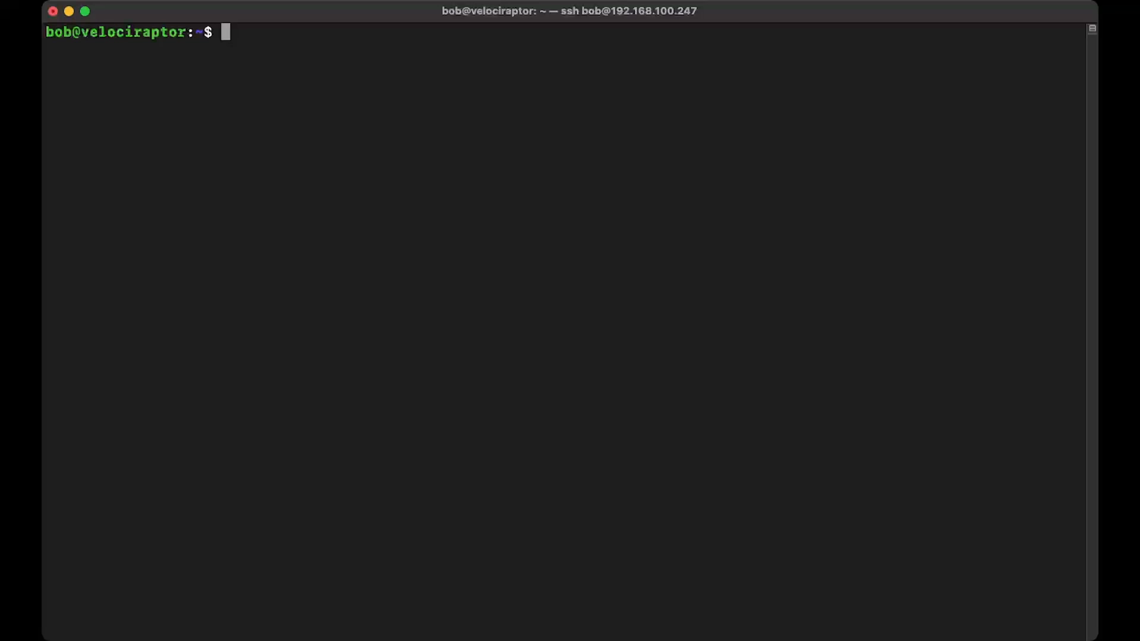
pyautogui.write('ls -la /opt/veloci')
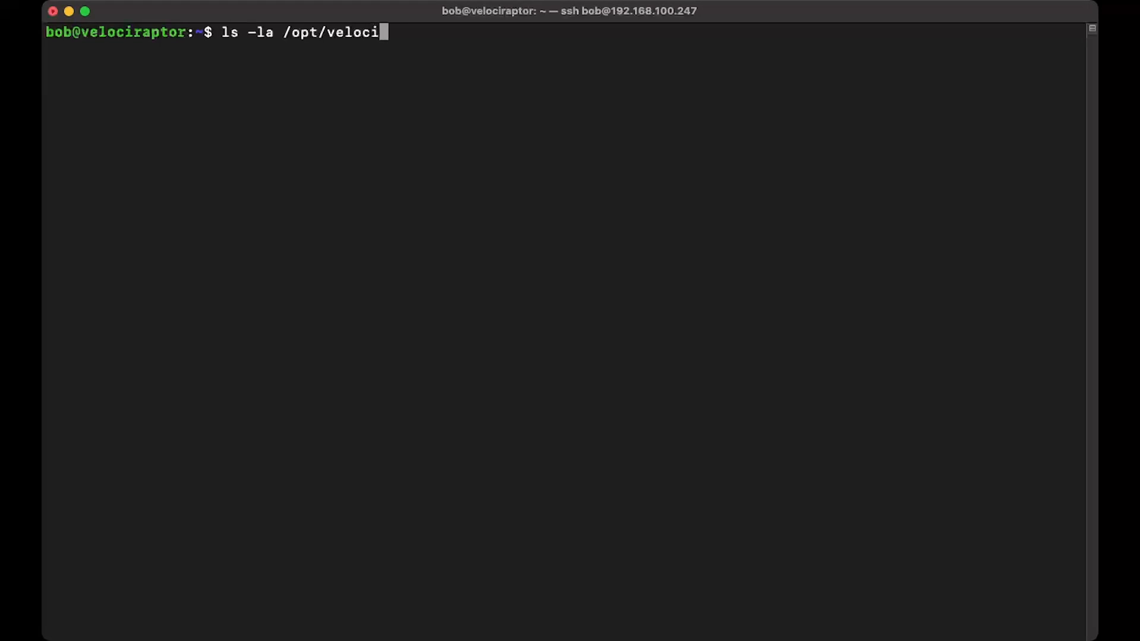
pyautogui.write('raptor')
pyautogui.press('Return')
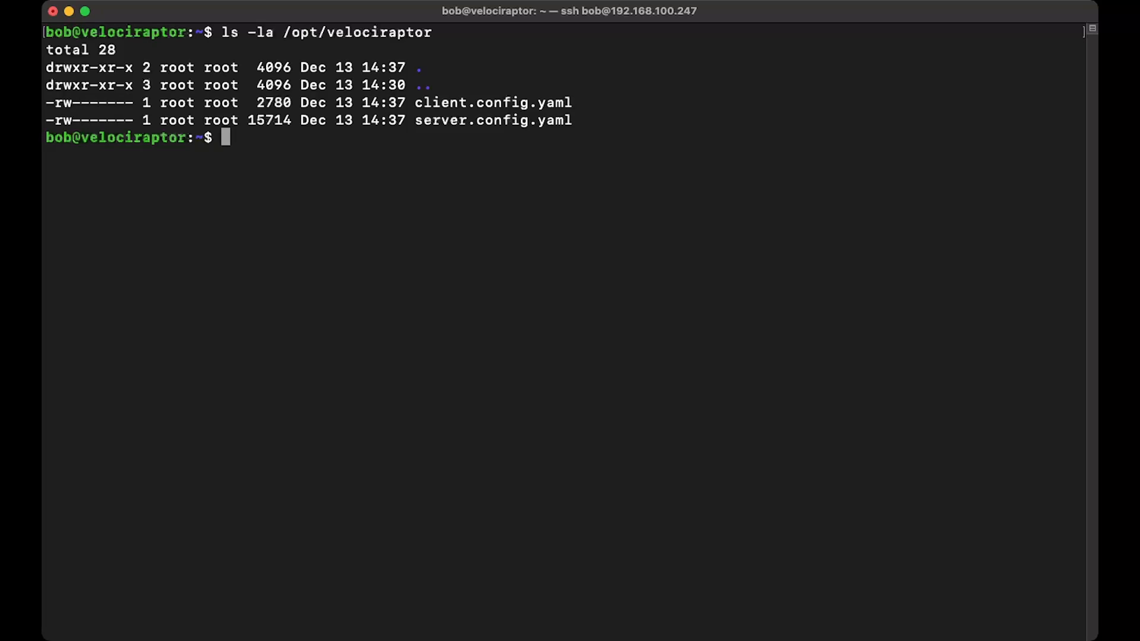
# Step: Open /opt/velociraptor/server.config.yaml in nano with sudo
pyautogui.write('sudo nano ')
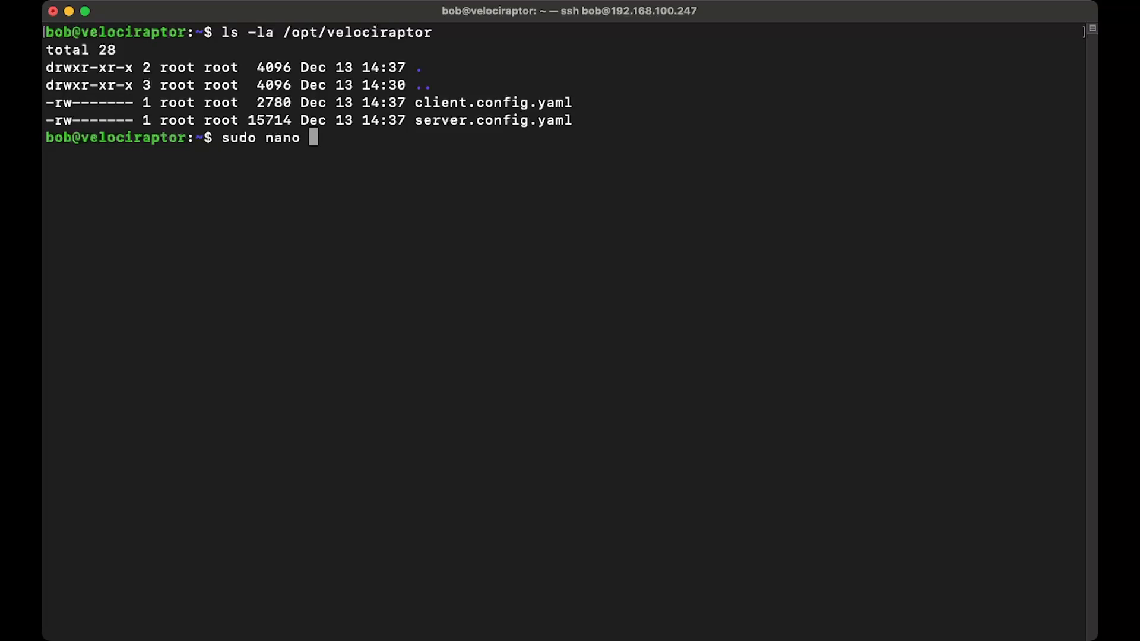
pyautogui.write('/opt/vel')
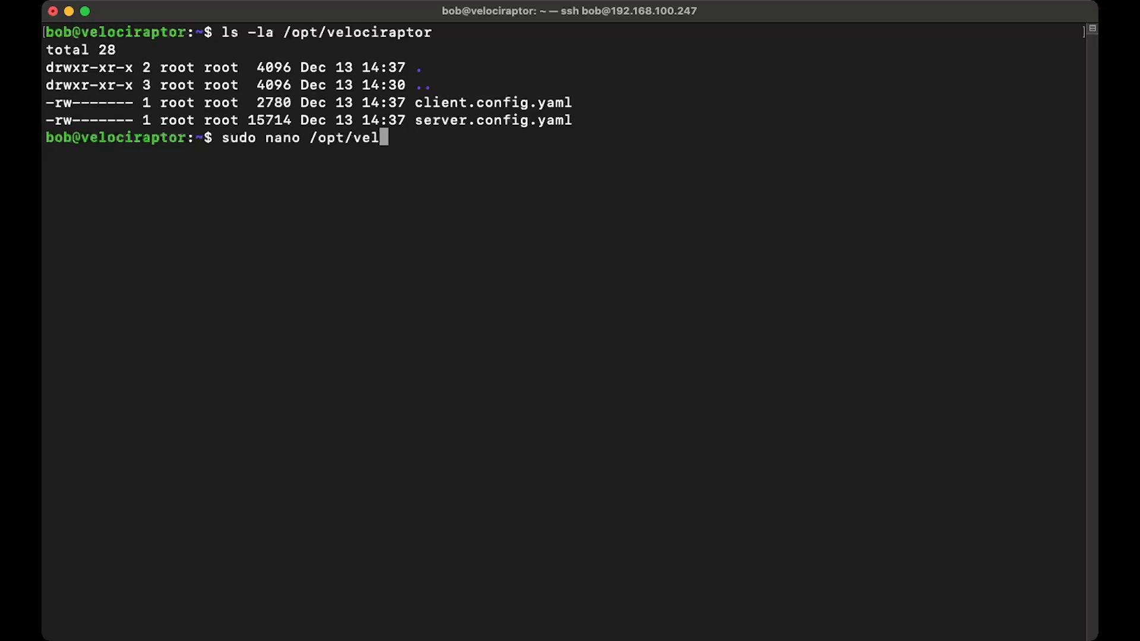
pyautogui.write('ociraptor/server')
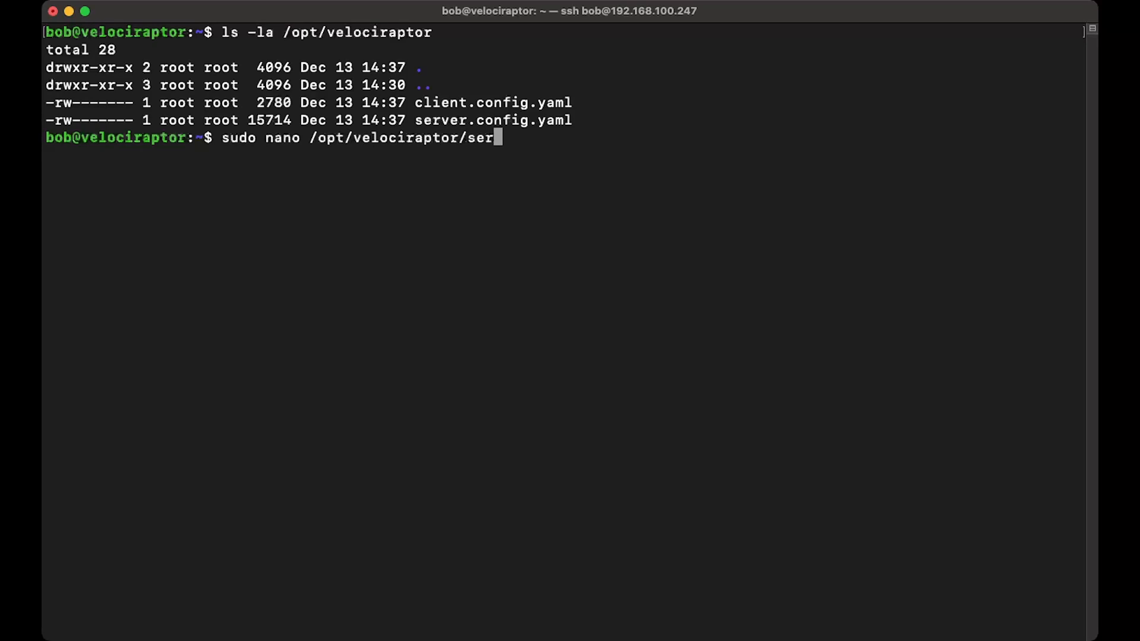
pyautogui.write('.config,yaml')
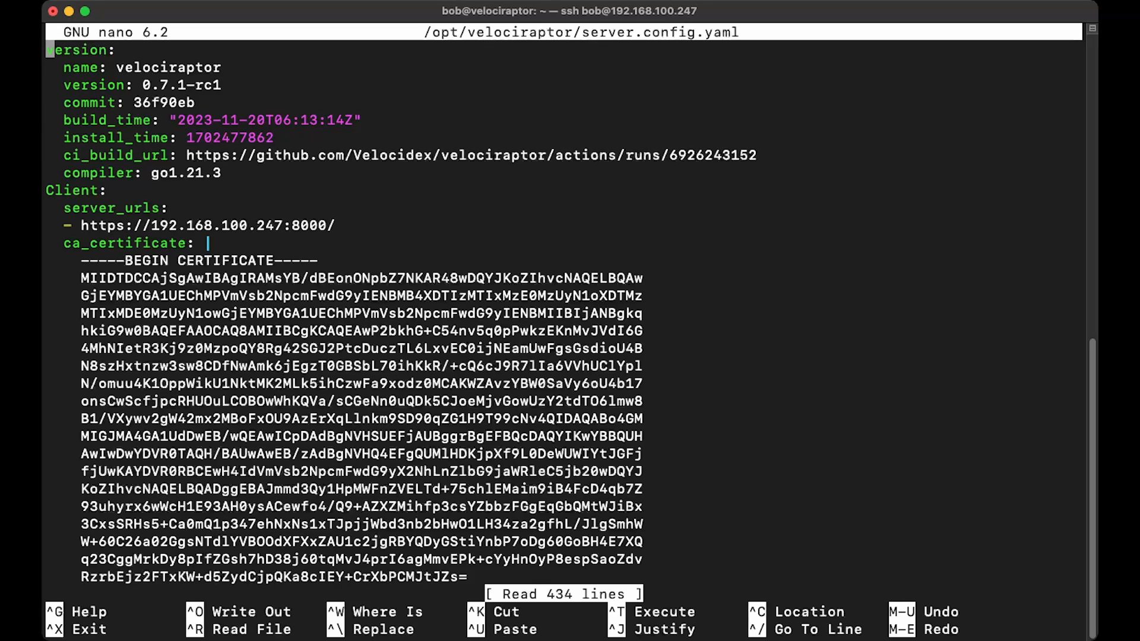
# Step: Set the bind_address in the GUI section of server.config.yaml to 192.168.100.247 and exit nano
pyautogui.scroll(-20, 564, 314)
pyautogui.scroll(2, 564, 315)
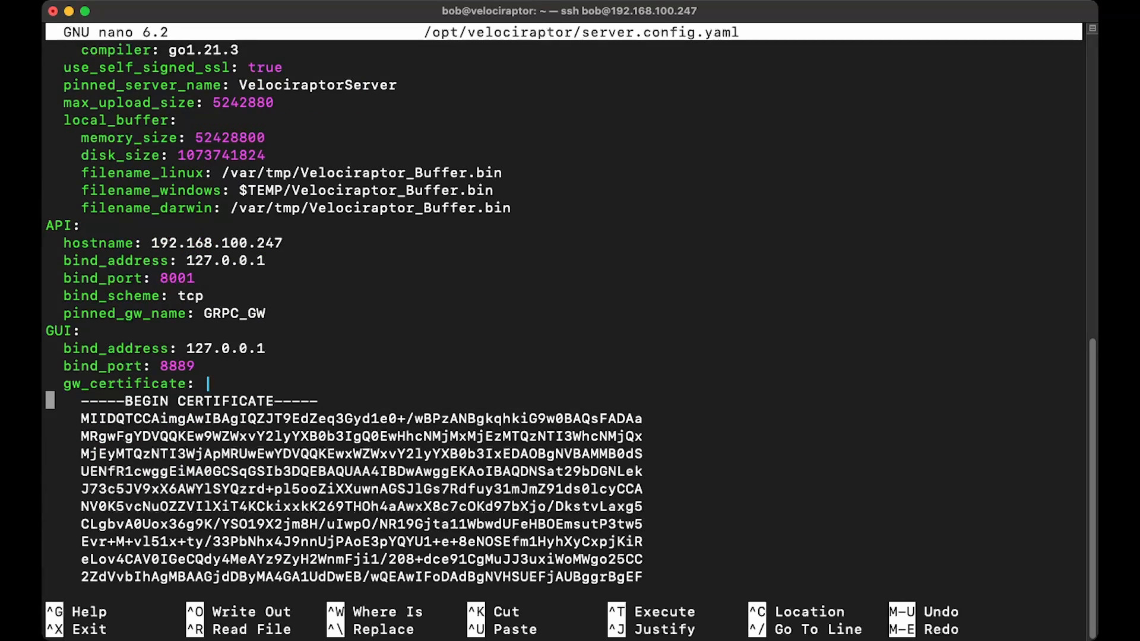
pyautogui.scroll(3, 208, 384)
pyautogui.scroll(1, 208, 384)
pyautogui.press('Down')
pyautogui.press('Right')
pyautogui.press('Right')
pyautogui.press('Right')
pyautogui.press('Right')
pyautogui.press('Right')
pyautogui.press('Right')
pyautogui.press('Right')
pyautogui.press('Right')
pyautogui.press('Right')
pyautogui.press('Right')
pyautogui.press('Right')
pyautogui.press('Right')
pyautogui.press('Right')
pyautogui.press('Right')
pyautogui.press('Right')
pyautogui.press('Right')
pyautogui.press('Delete')
pyautogui.press('Delete')
pyautogui.press('Delete')
pyautogui.press('Delete')
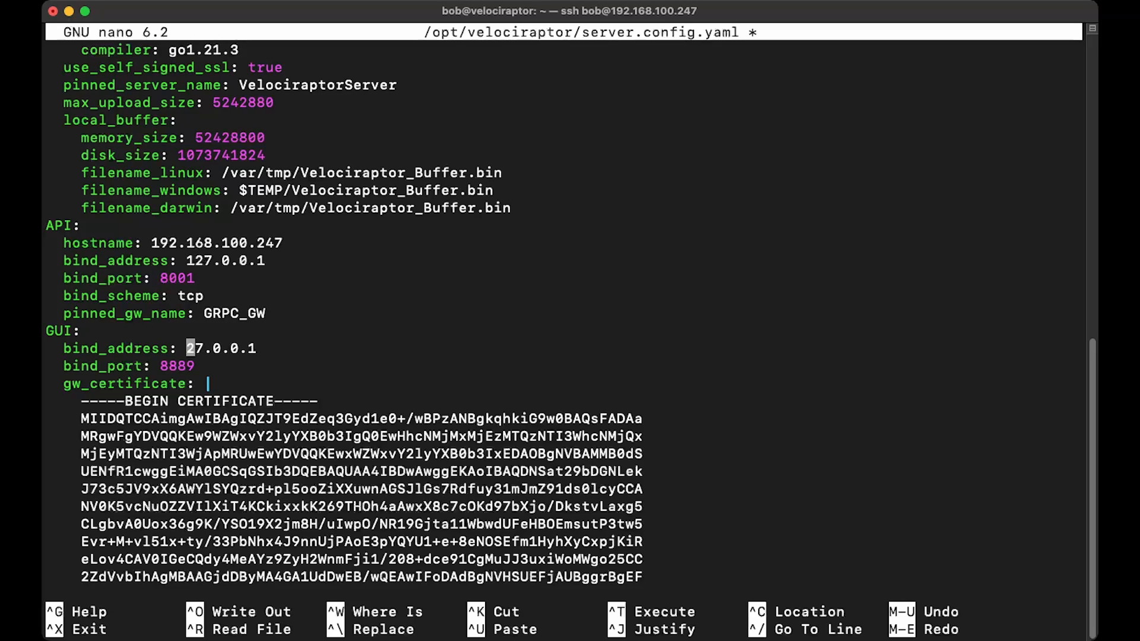
pyautogui.press('Delete')
pyautogui.press('Delete')
pyautogui.press('Delete')
pyautogui.press('Delete')
pyautogui.press('Delete')
pyautogui.write('192.168.')
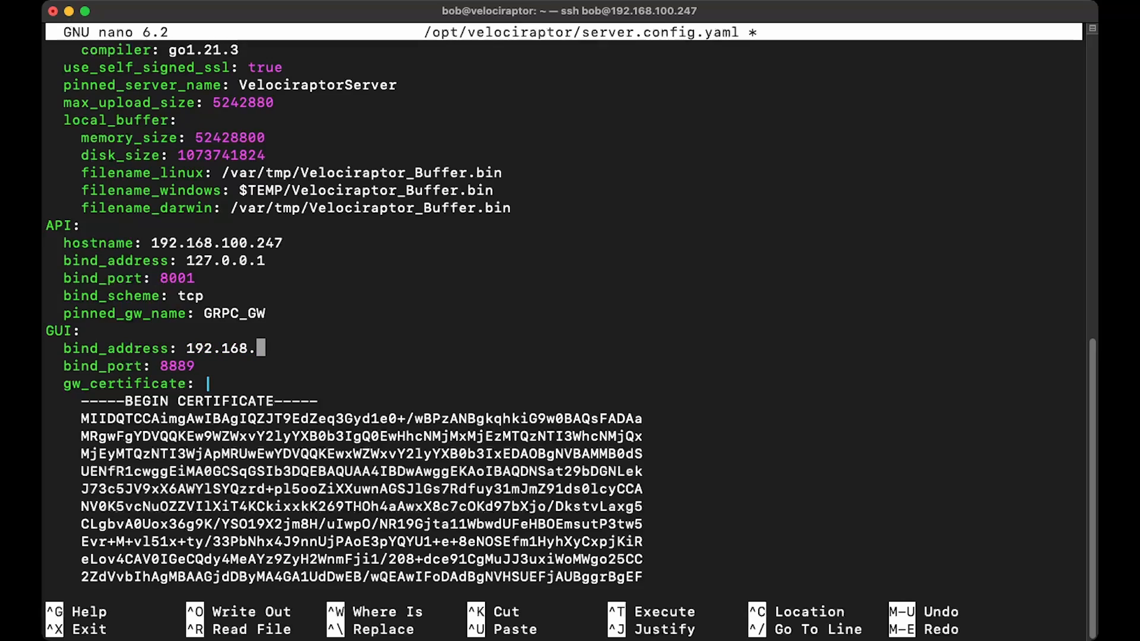
pyautogui.write('100.247')
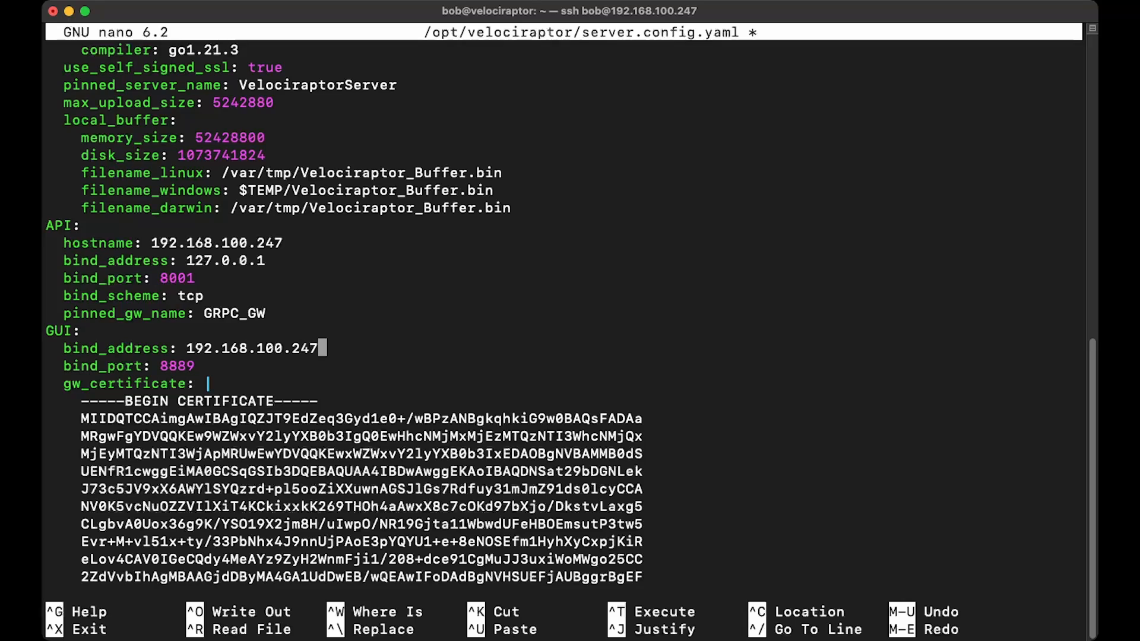
pyautogui.hotkey('ctrl', 'x')
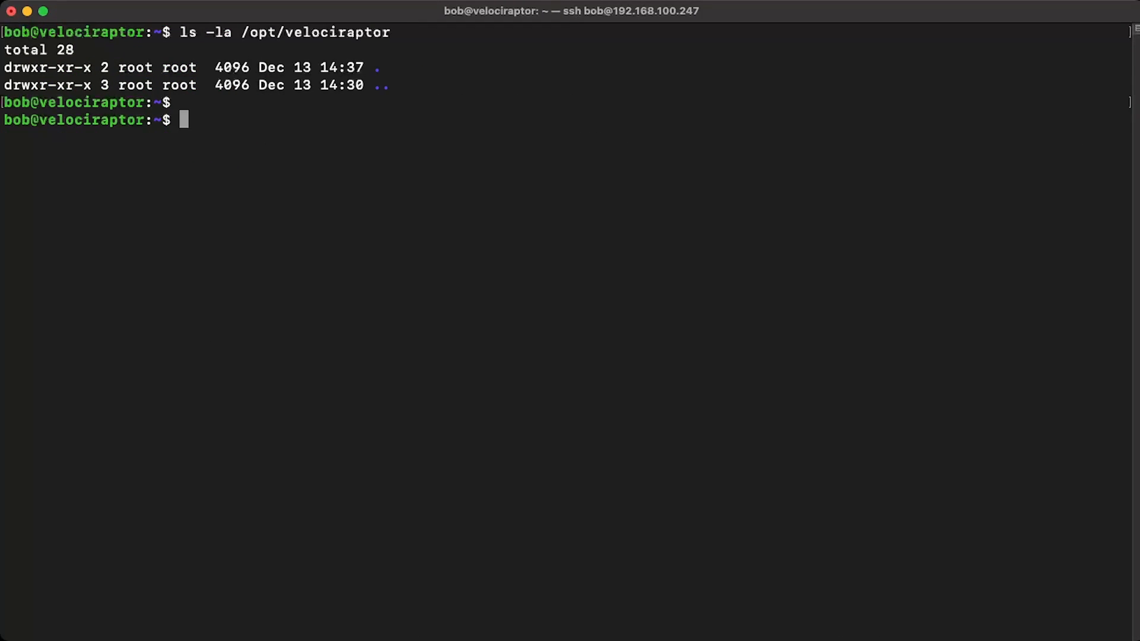
# Step: Build the Debian server package with sudo from velociraptor-v0.7.1-rc1-linux-amd64, using /opt/velociraptor/server.config.yaml as config and the same Linux file as --binary
pyautogui.write('sudo ./ve')
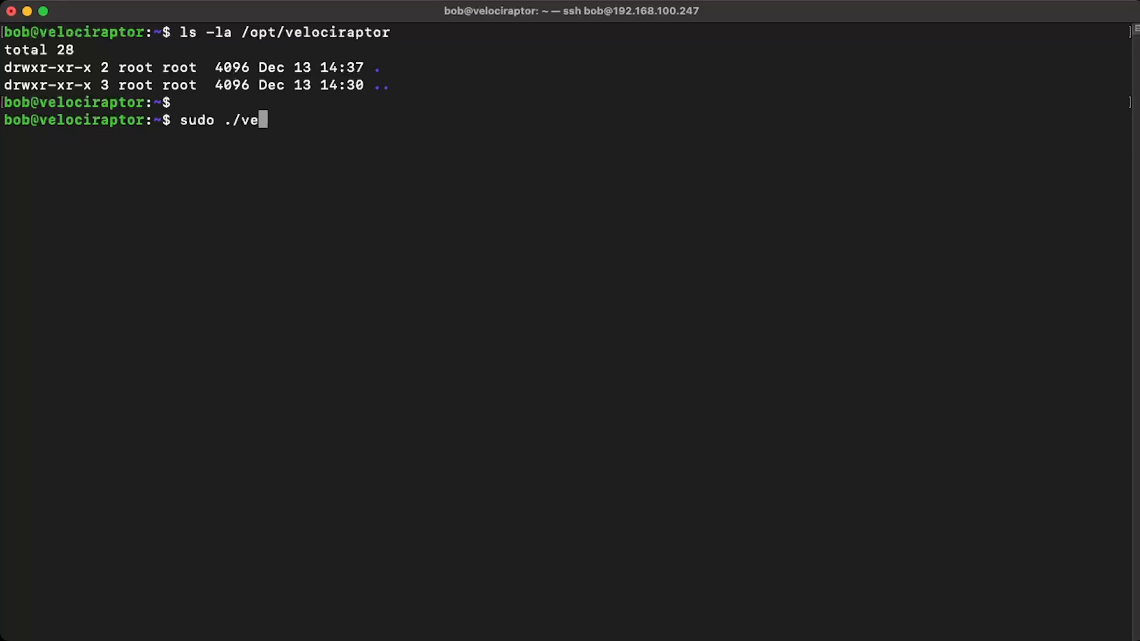
pyautogui.write('locirap')
pyautogui.press('Tab')
pyautogui.write('--')
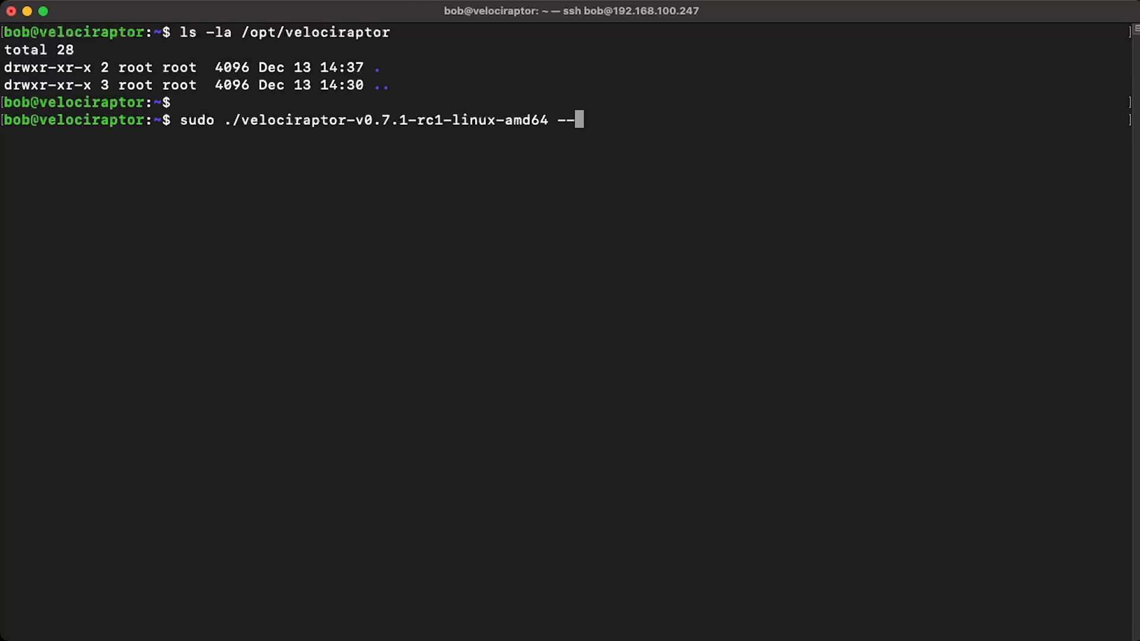
pyautogui.write('config ')
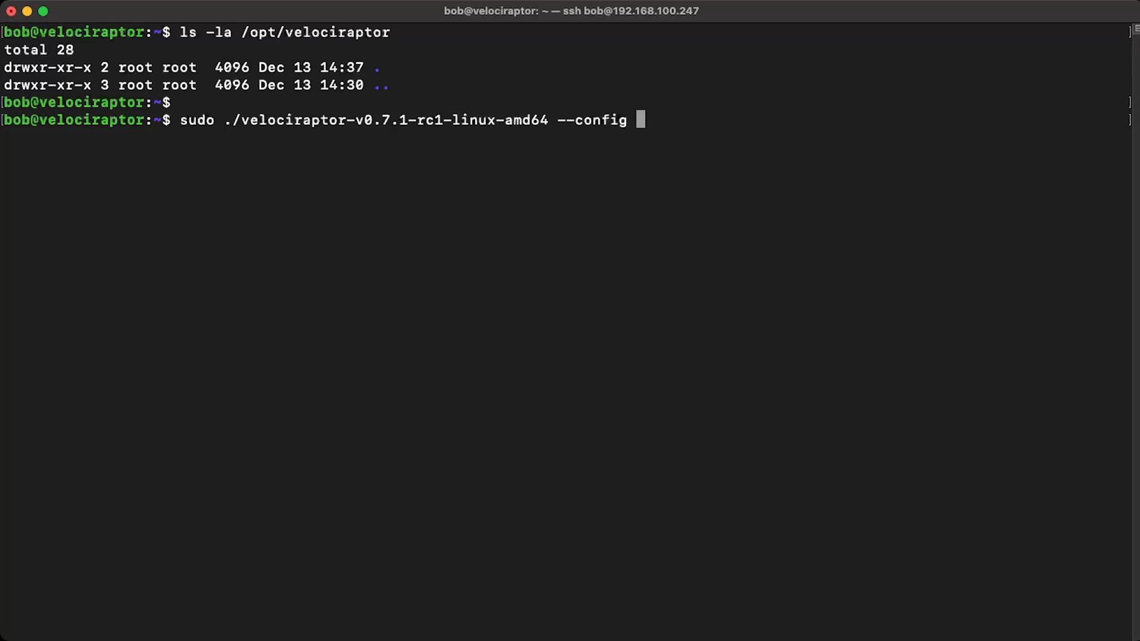
pyautogui.write('/opt/velocirapt')
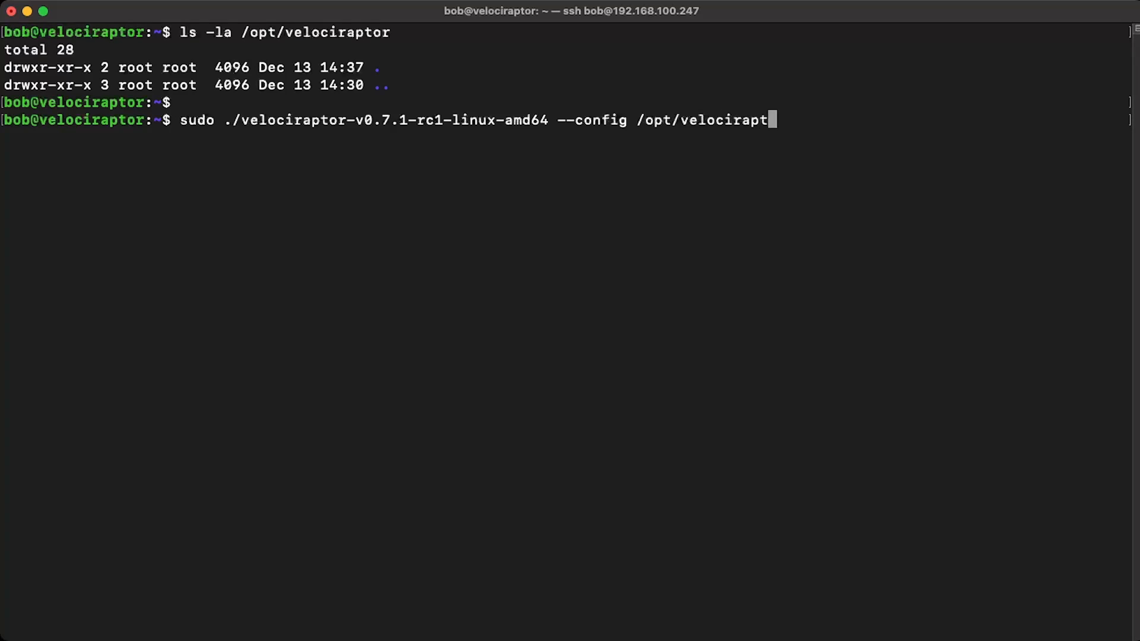
pyautogui.write('or/server.config.yaml')
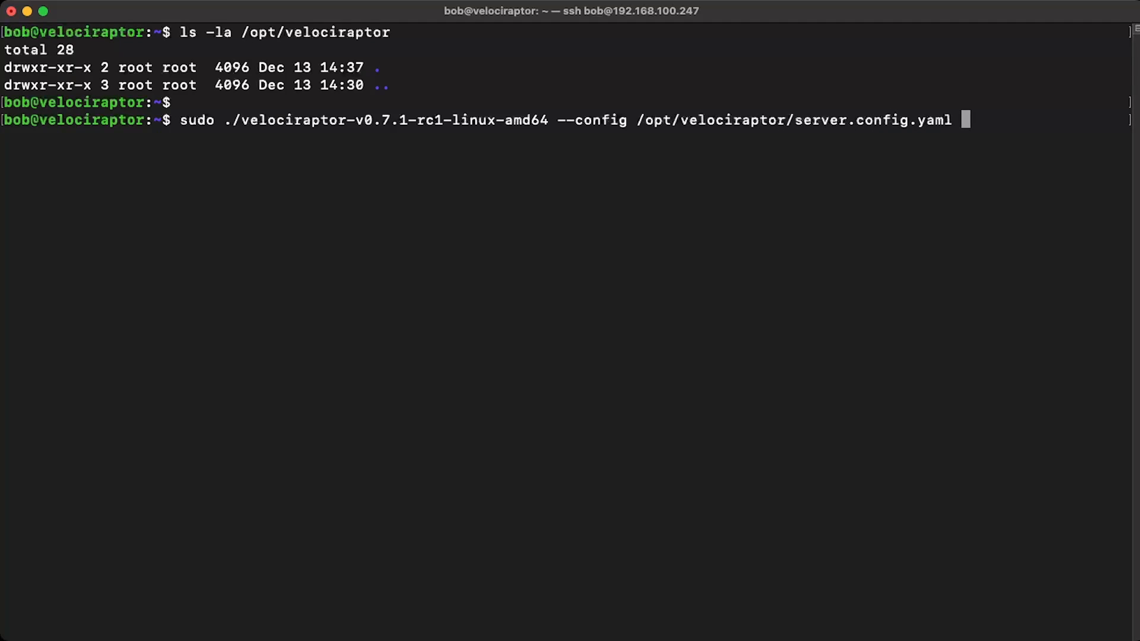
pyautogui.write(' debian server ')
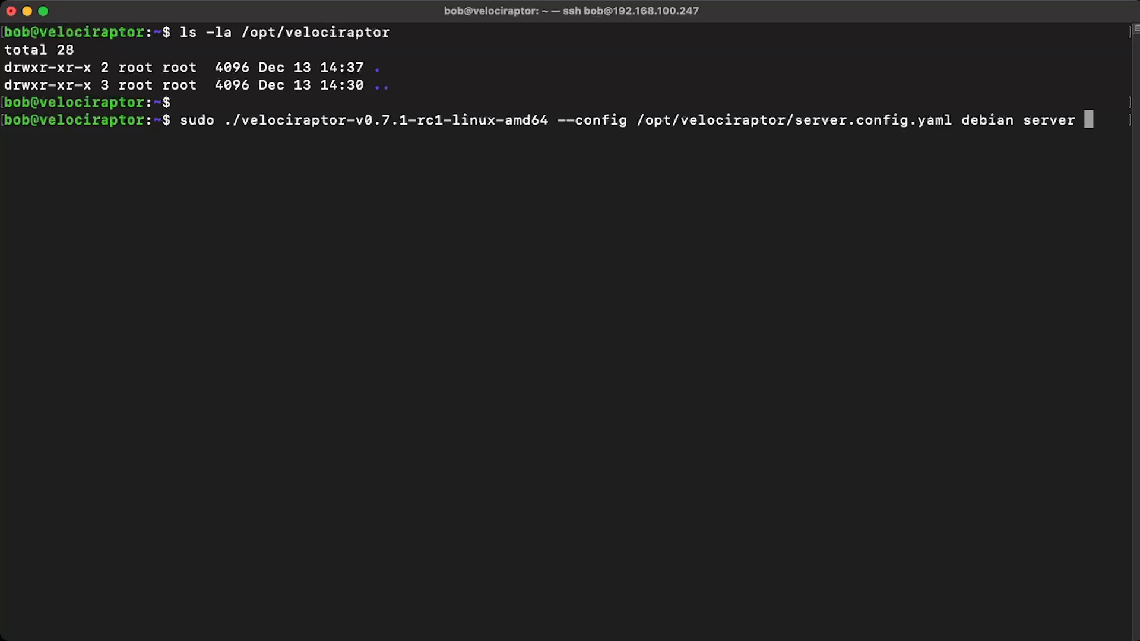
pyautogui.write('--binary')
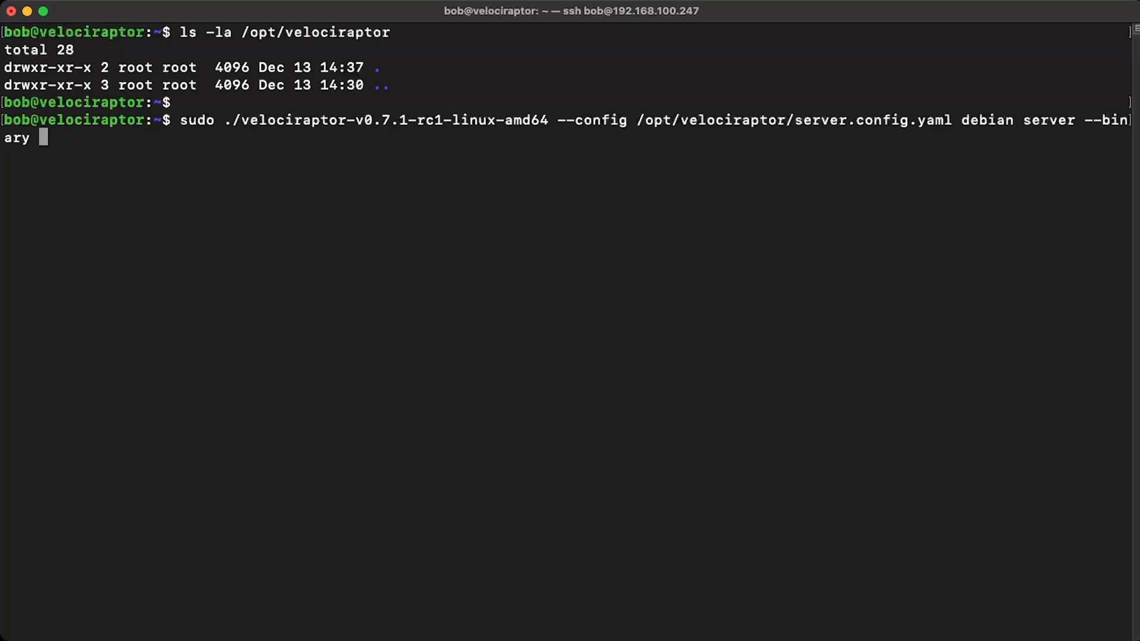
pyautogui.write('velo')
pyautogui.press('Tab')
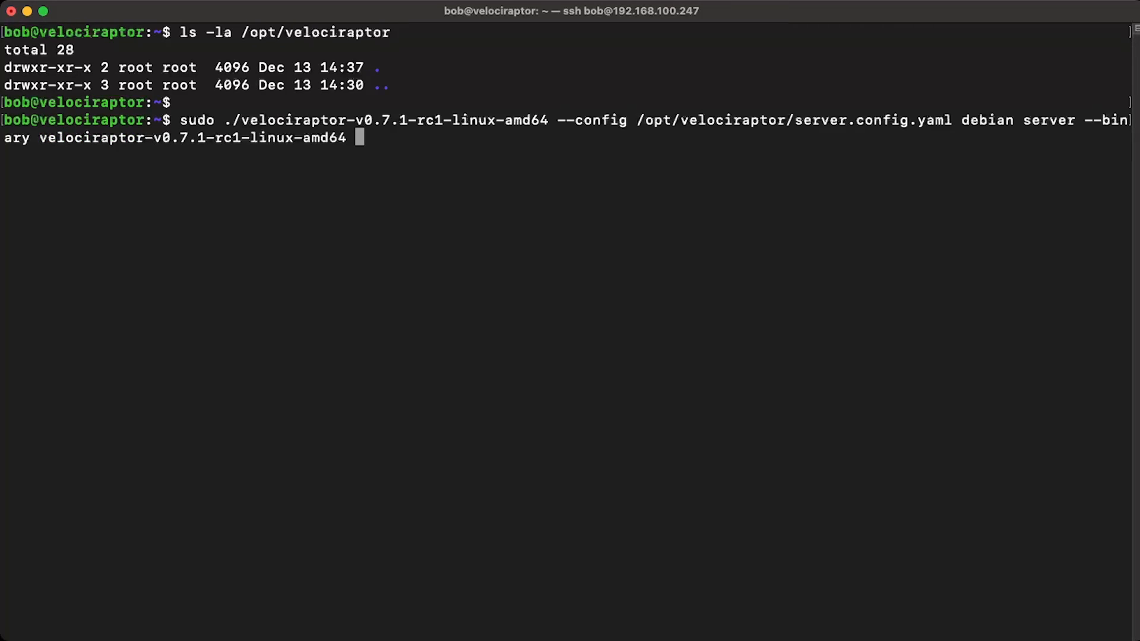
pyautogui.press('Return')
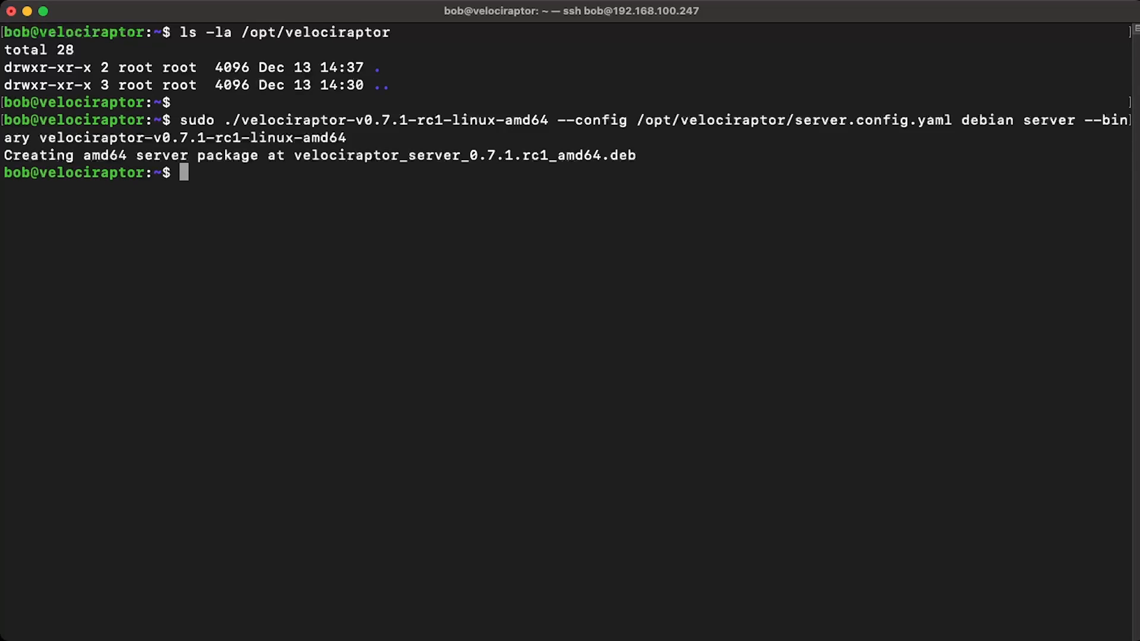
# Step: Install the package velociraptor_server_0.7.1.rc1_amd64.deb with "sudo dpkg -i"
pyautogui.write('sudo dpkg ')
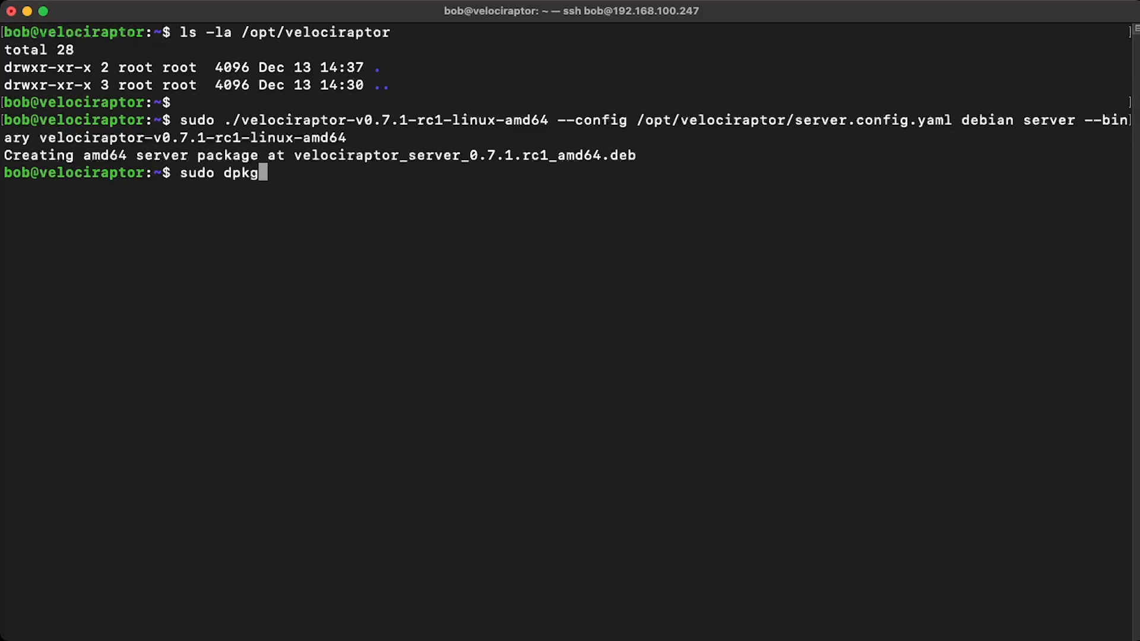
pyautogui.write('-i v')
pyautogui.press('Tab')
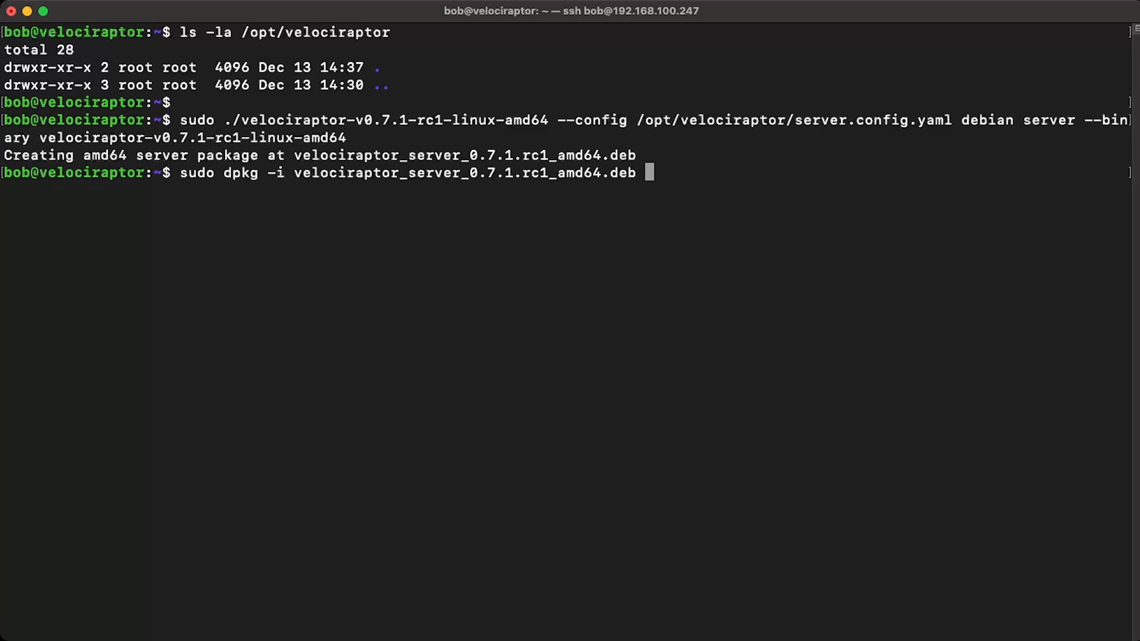
pyautogui.press('Return')
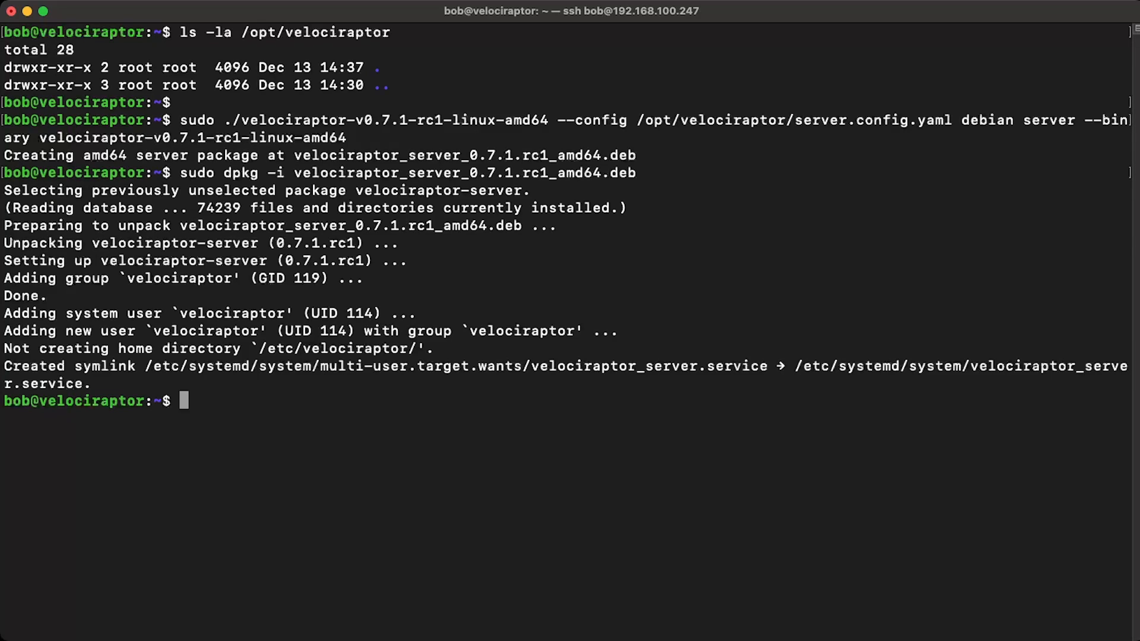
# Step: List /opt/velociraptor with "ls -la" and examine the owner and group of its files
pyautogui.write('ls -la /opt/velociraptor')
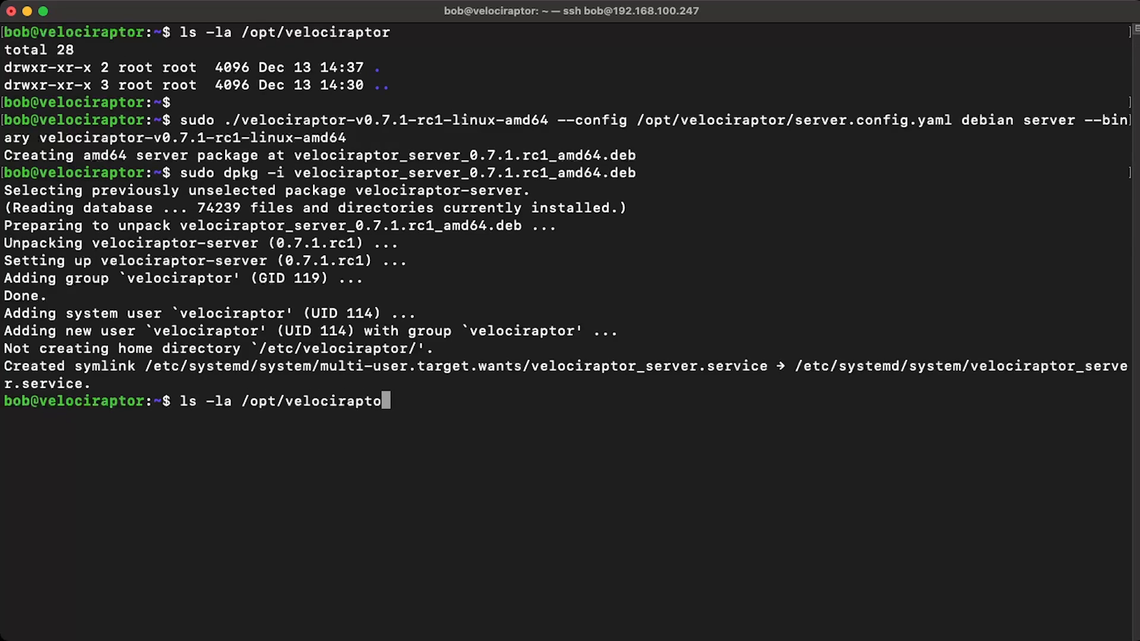
pyautogui.press('Return')
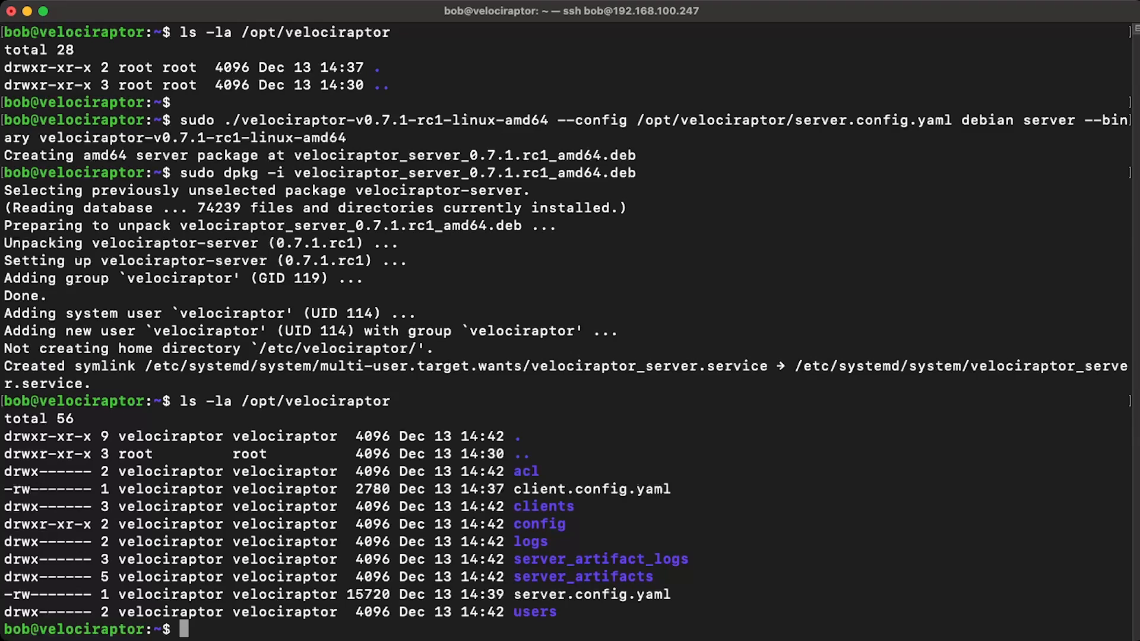
pyautogui.moveTo(126, 524); pyautogui.dragTo(312, 524)
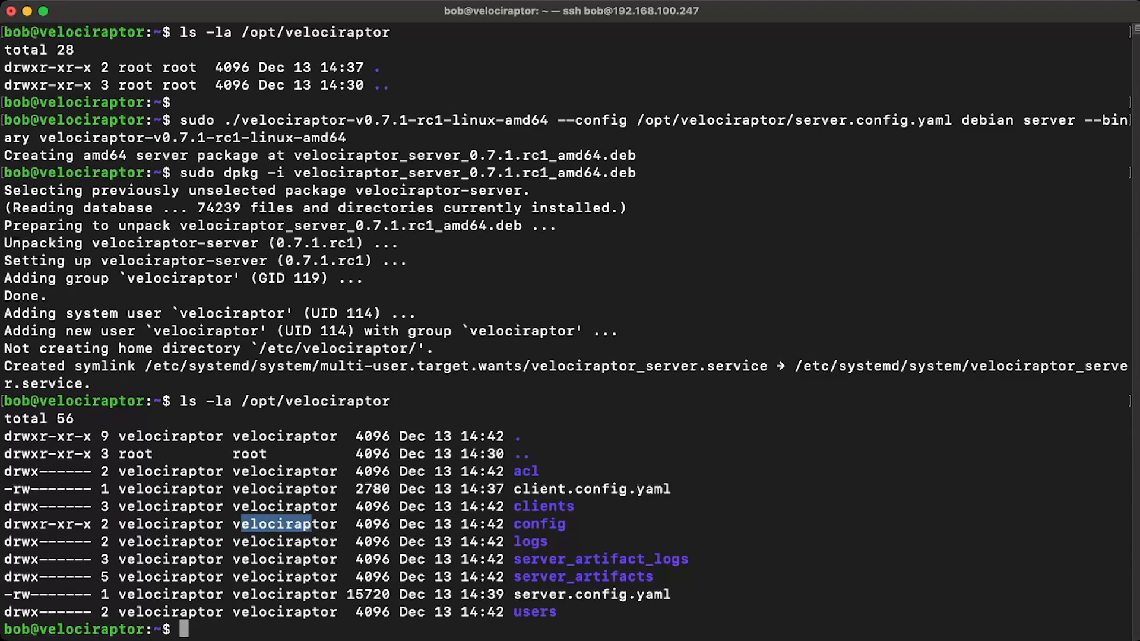
# Step: Clear the terminal and check the status of velociraptor_server.service with systemctl
pyautogui.write('clear')
pyautogui.press('Return')
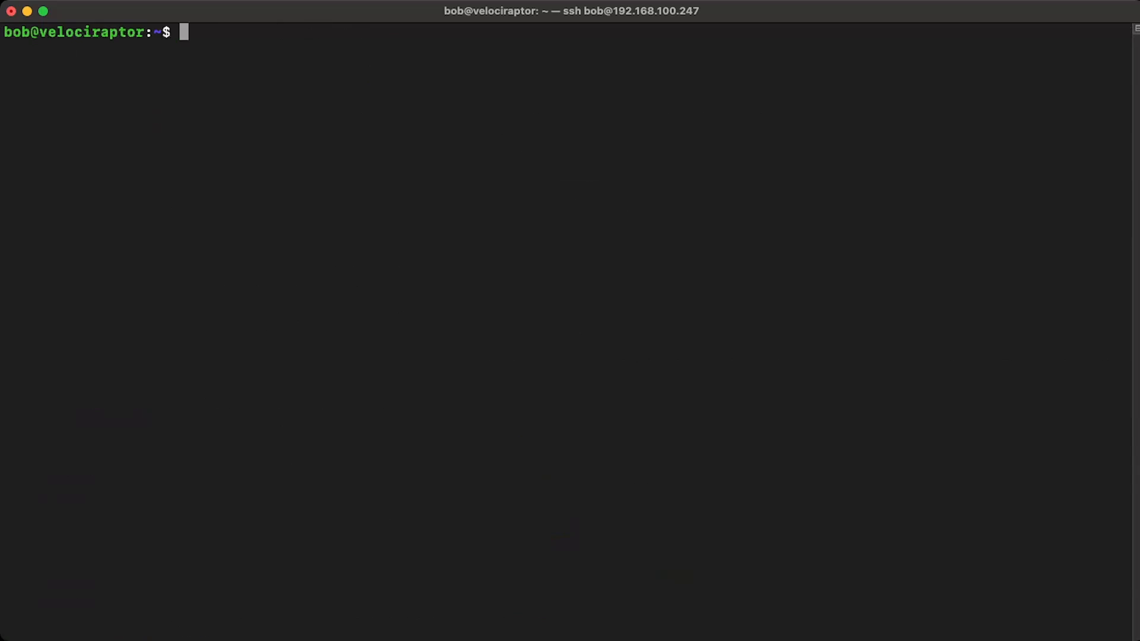
pyautogui.write('systemctl ')
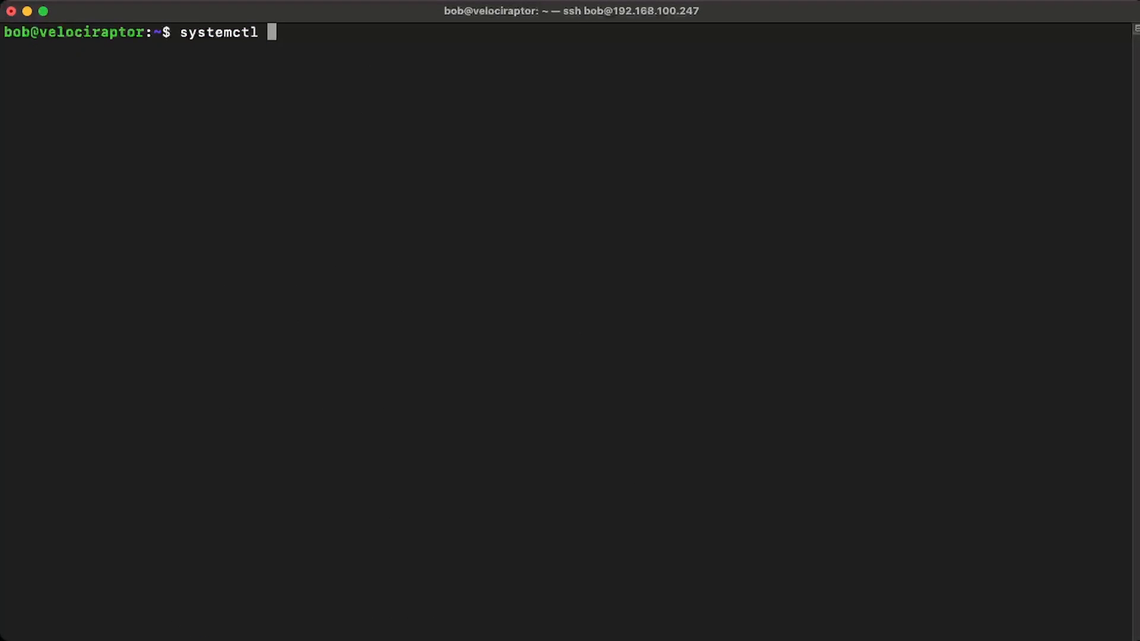
pyautogui.write('status ')
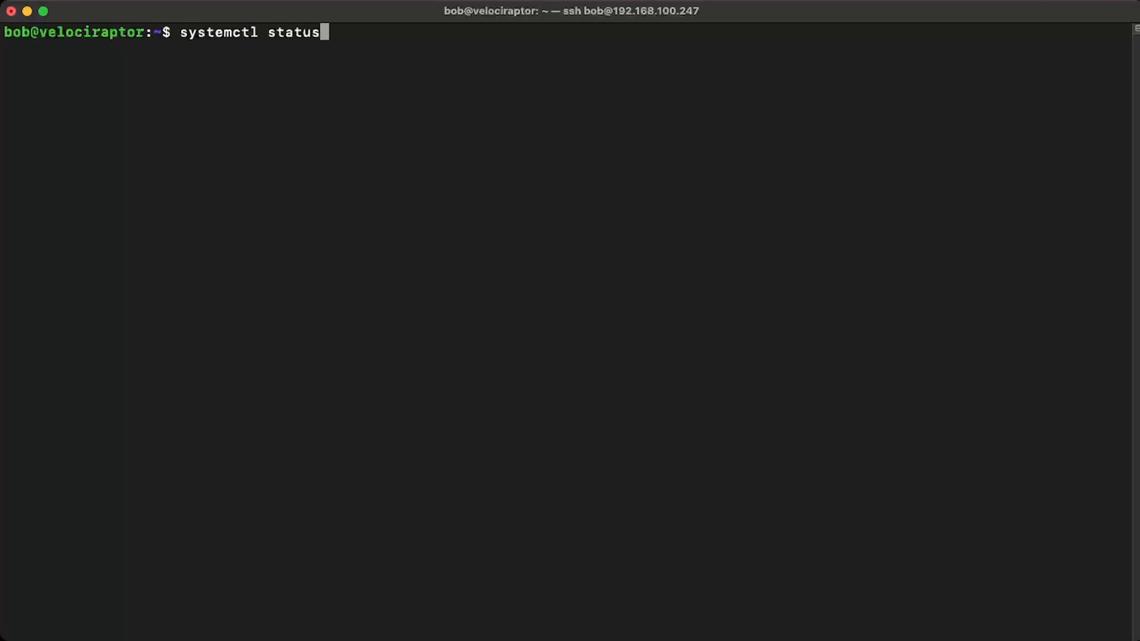
pyautogui.write('veloci')
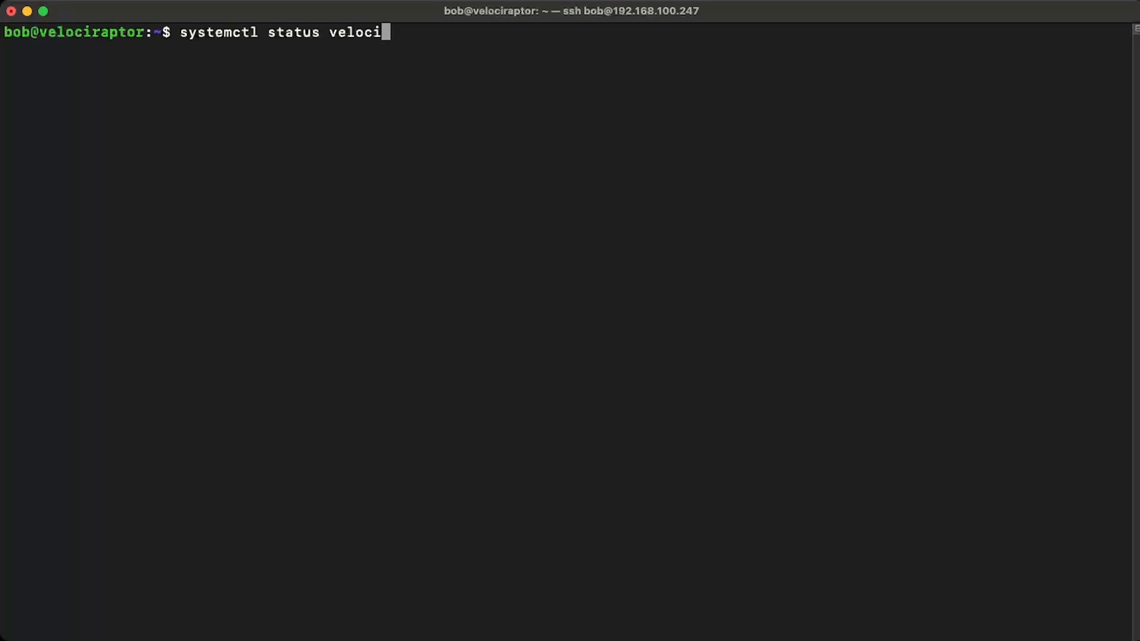
pyautogui.press('Tab')
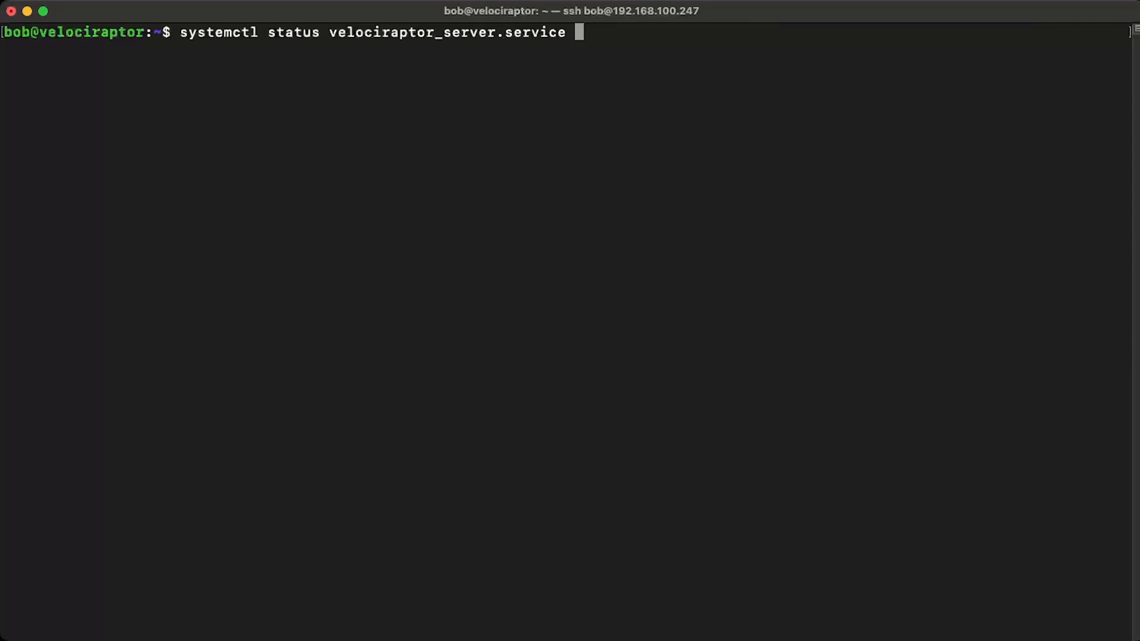
pyautogui.press('Return')
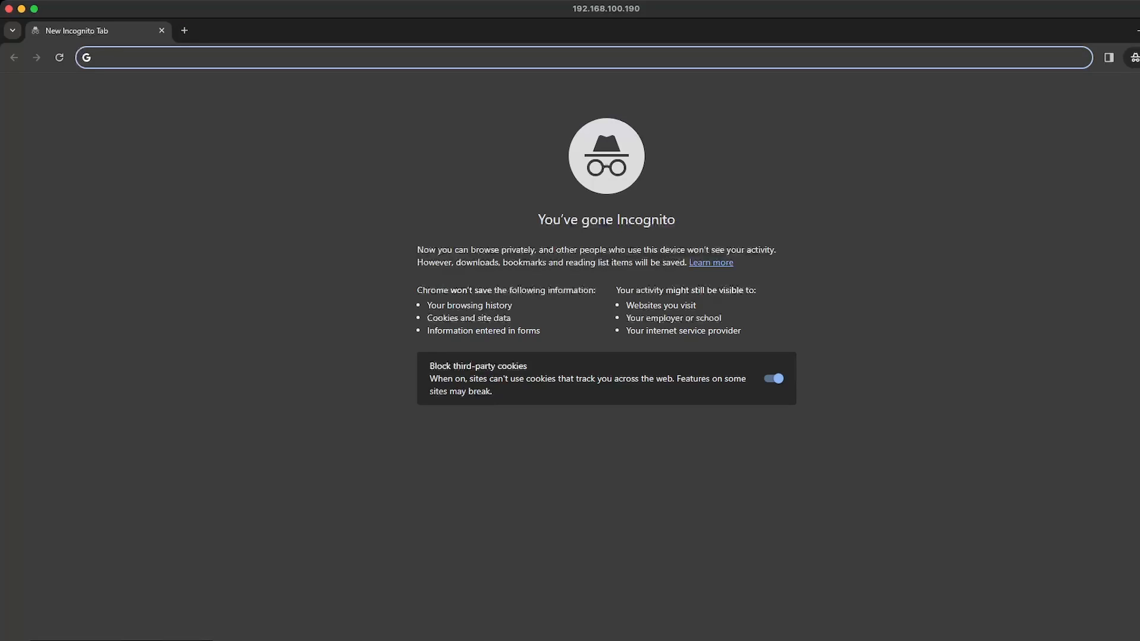
pyautogui.write('https')
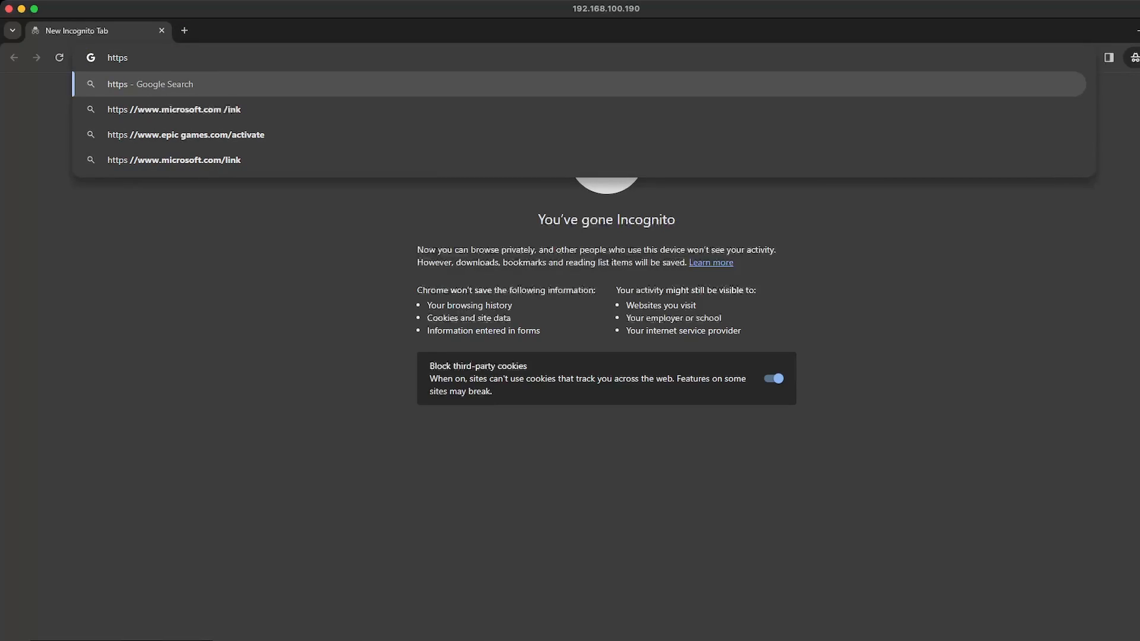
pyautogui.write('://192.168.')
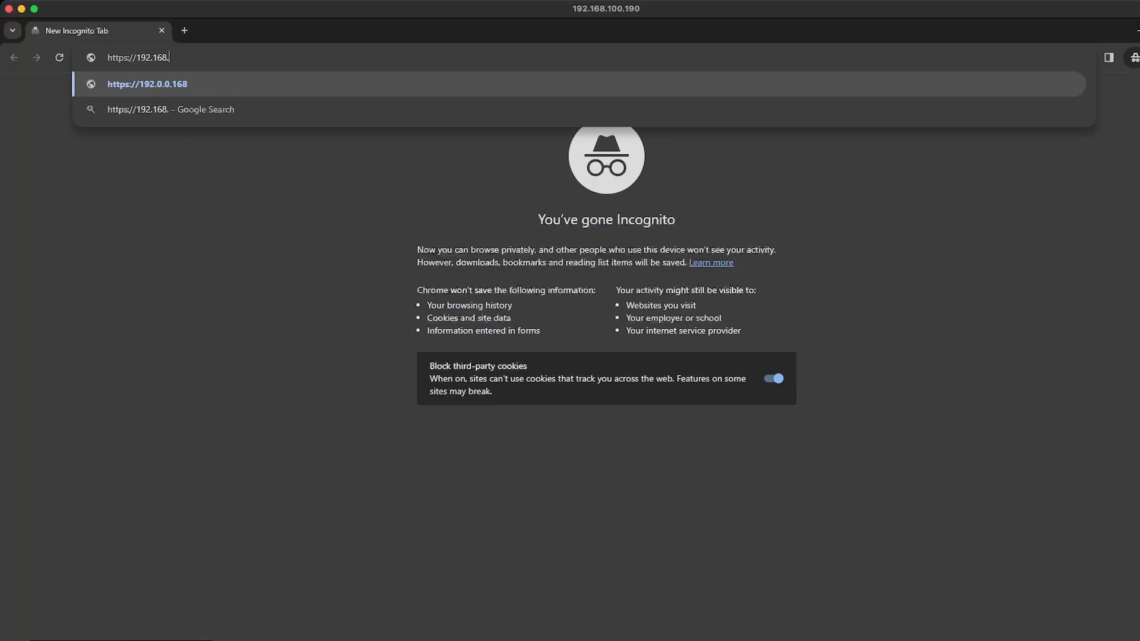
pyautogui.write('100.24')
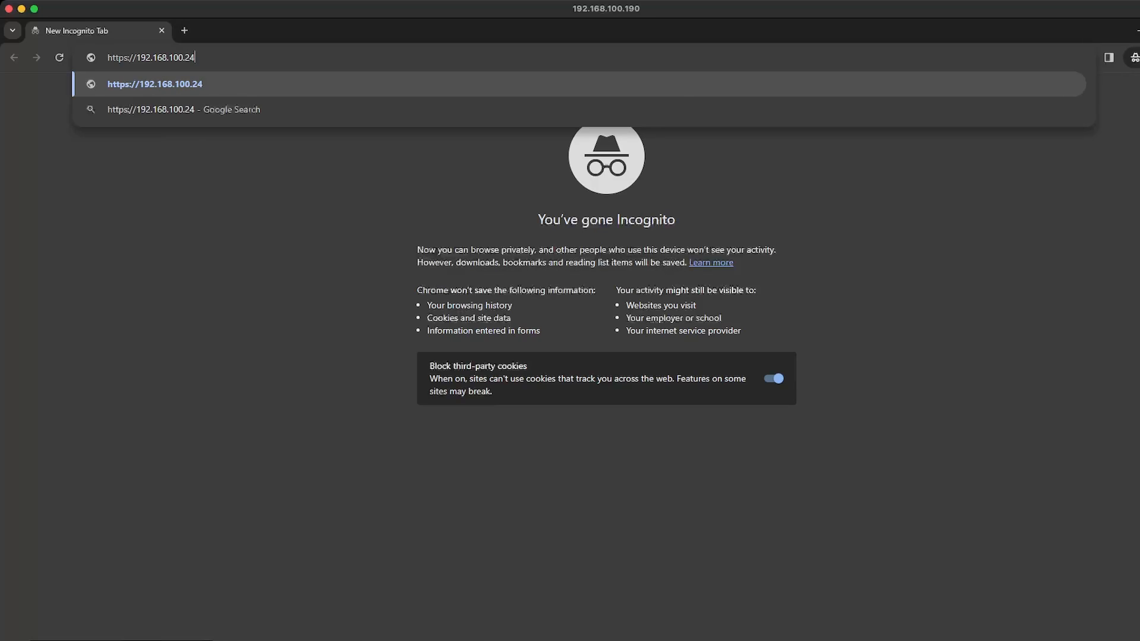
pyautogui.write('7:8889')
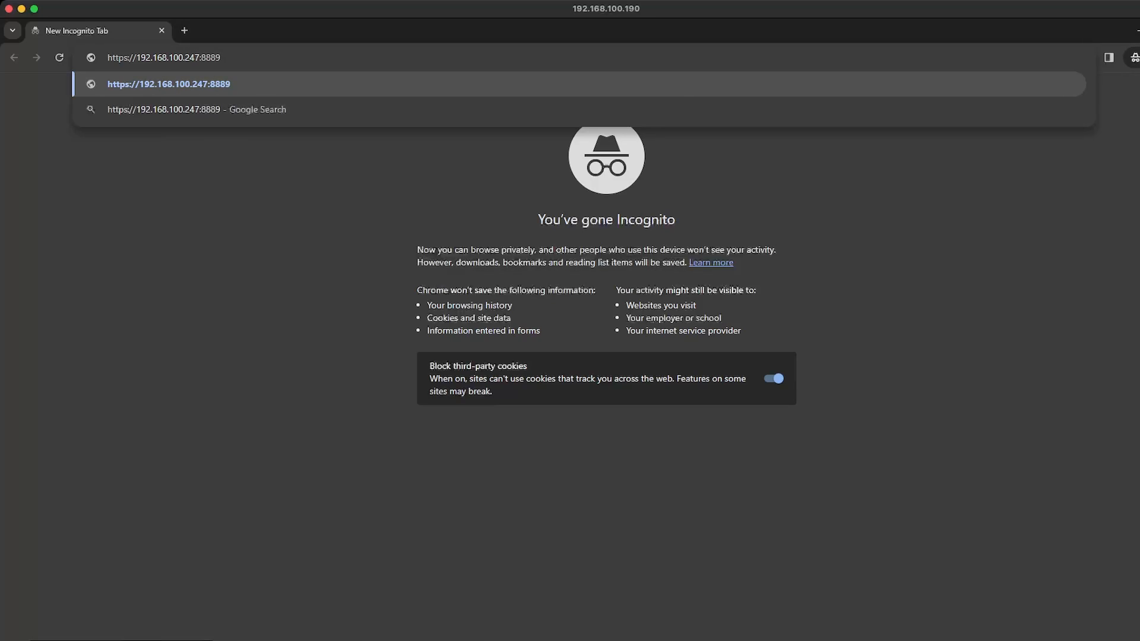
pyautogui.press('Return')
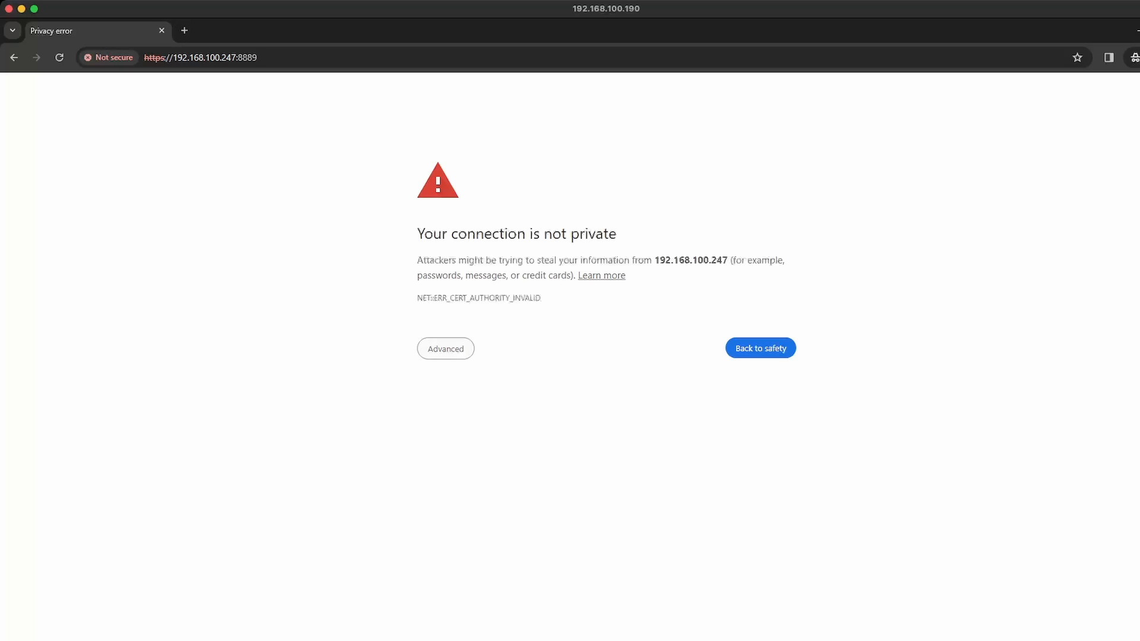
pyautogui.click(445, 349)
pyautogui.click(463, 446)
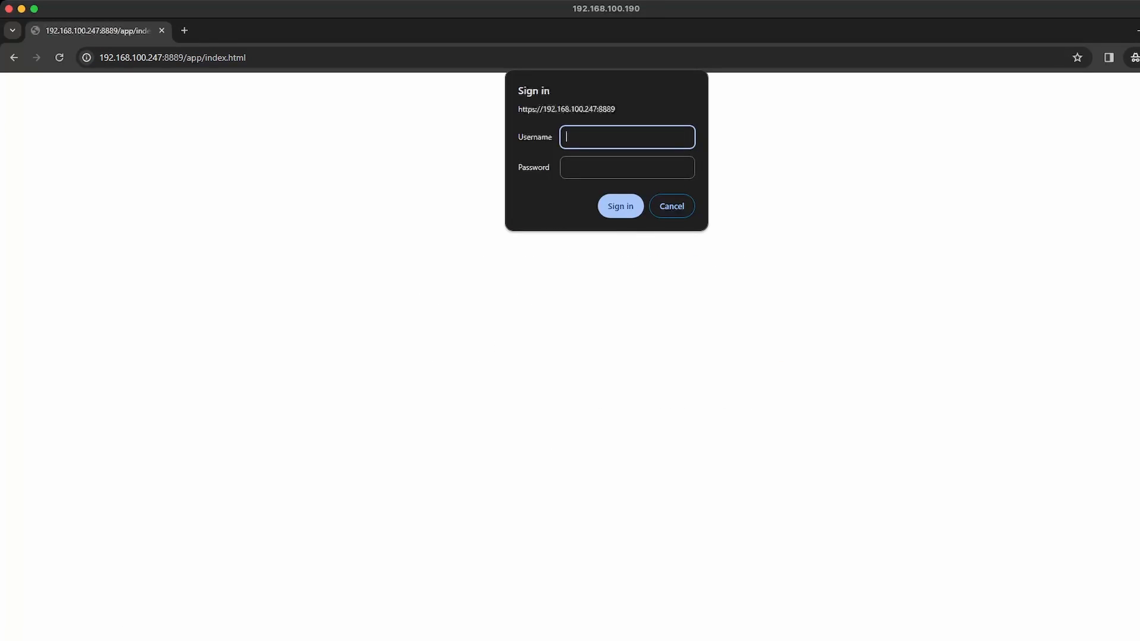
# Step: Sign in to the Velociraptor web interface as mydfir with the account password and run an empty client search
pyautogui.write('mydfir')
pyautogui.press('Tab')
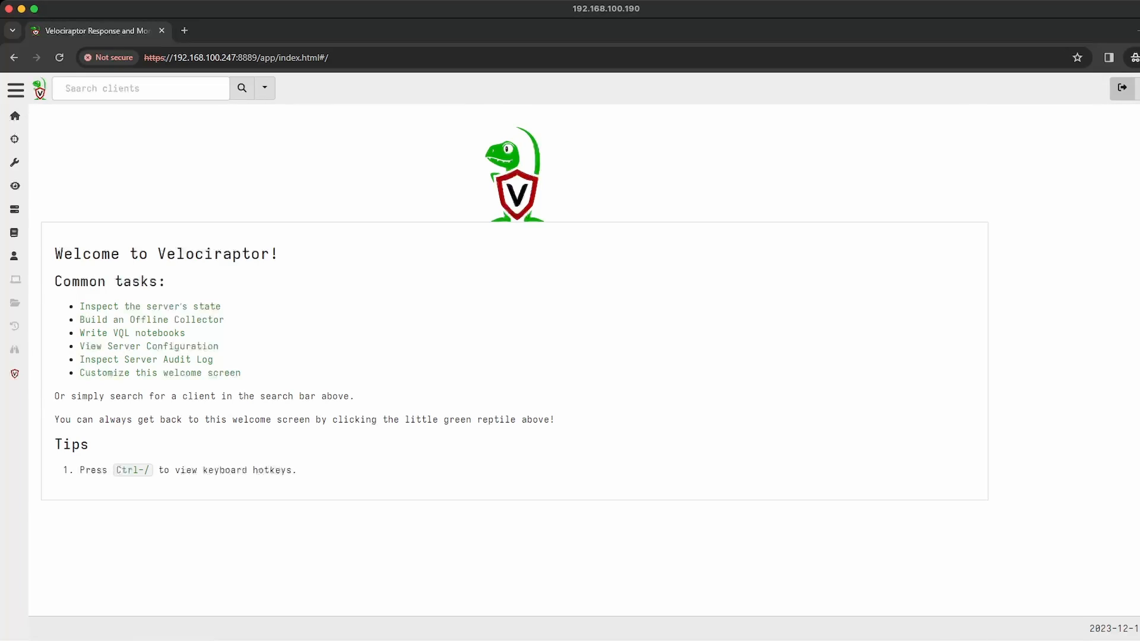
pyautogui.click(242, 88)
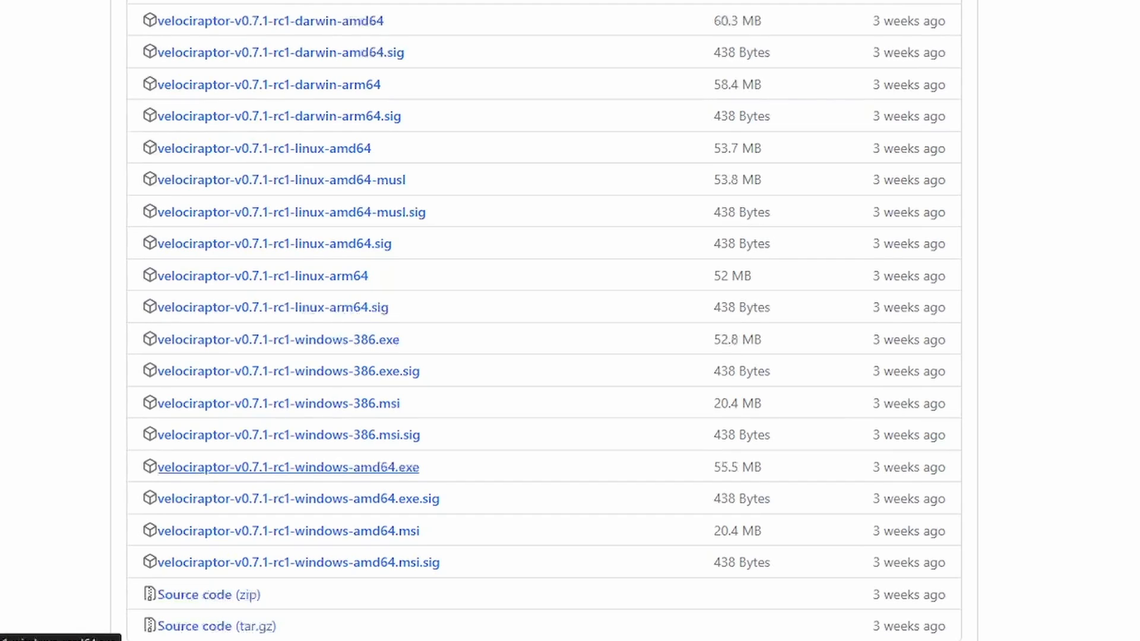
# Step: Copy the GitHub release link of velociraptor-v0.7.1-rc1-windows-amd64.exe, download it with wget in the cleared SSH terminal, and list the directory
pyautogui.rightClick(406, 468)
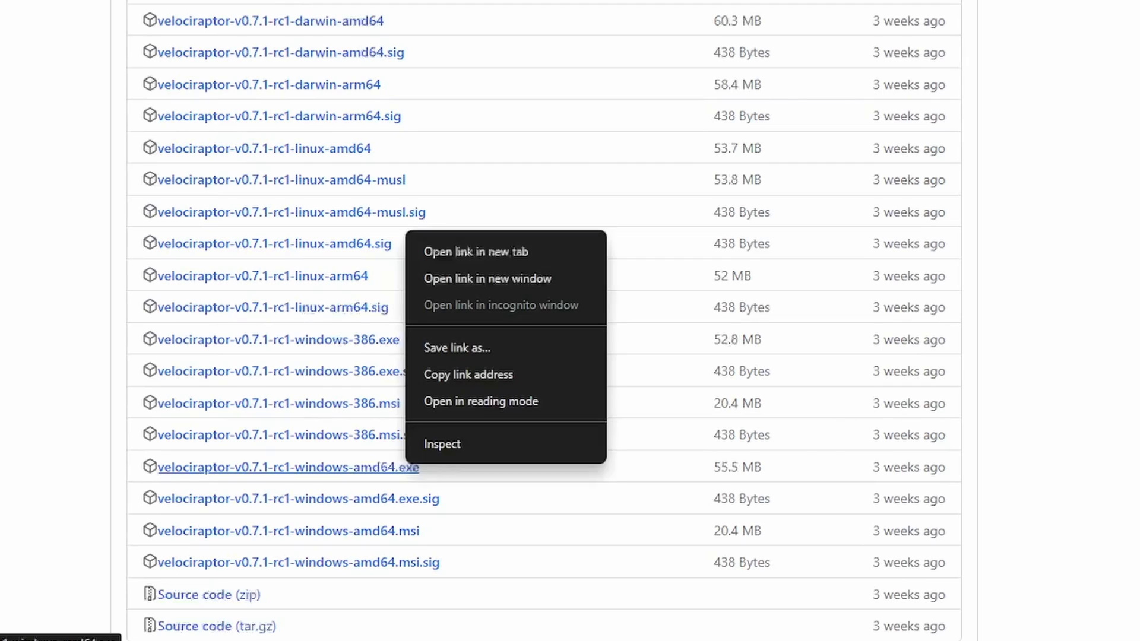
pyautogui.write('clear')
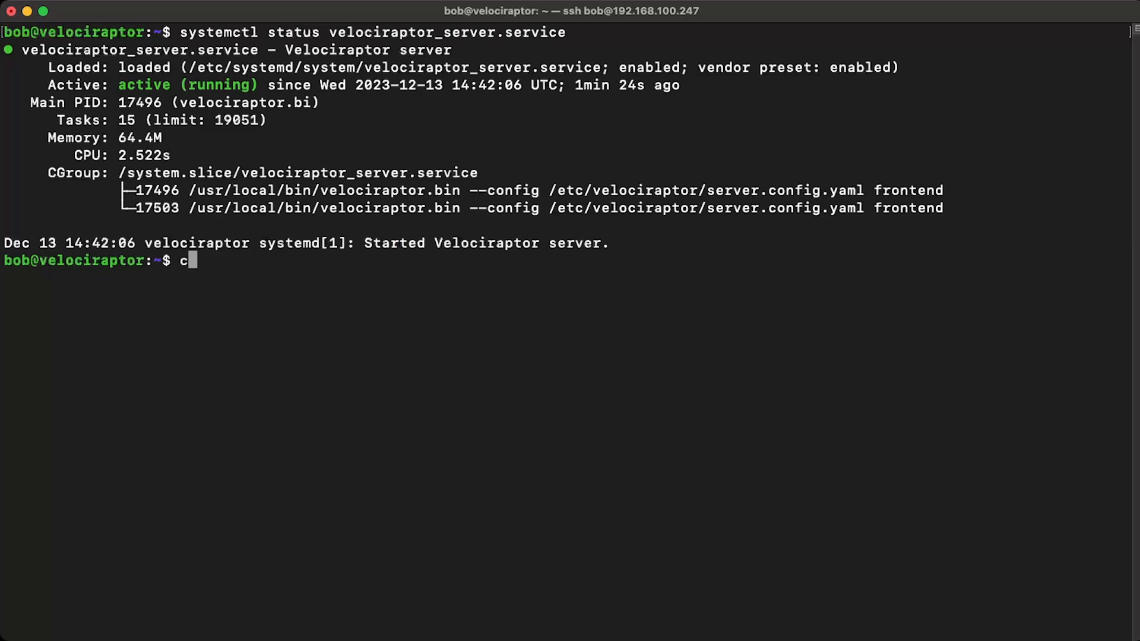
pyautogui.press('Return')
pyautogui.write('wget')
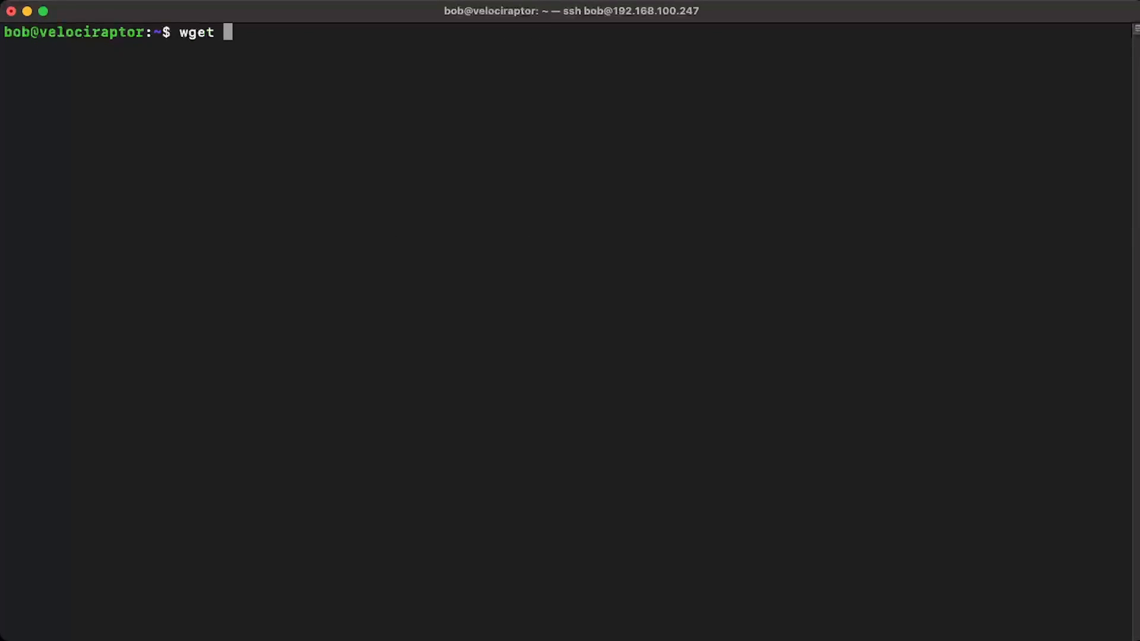
pyautogui.rightClick(565, 119)
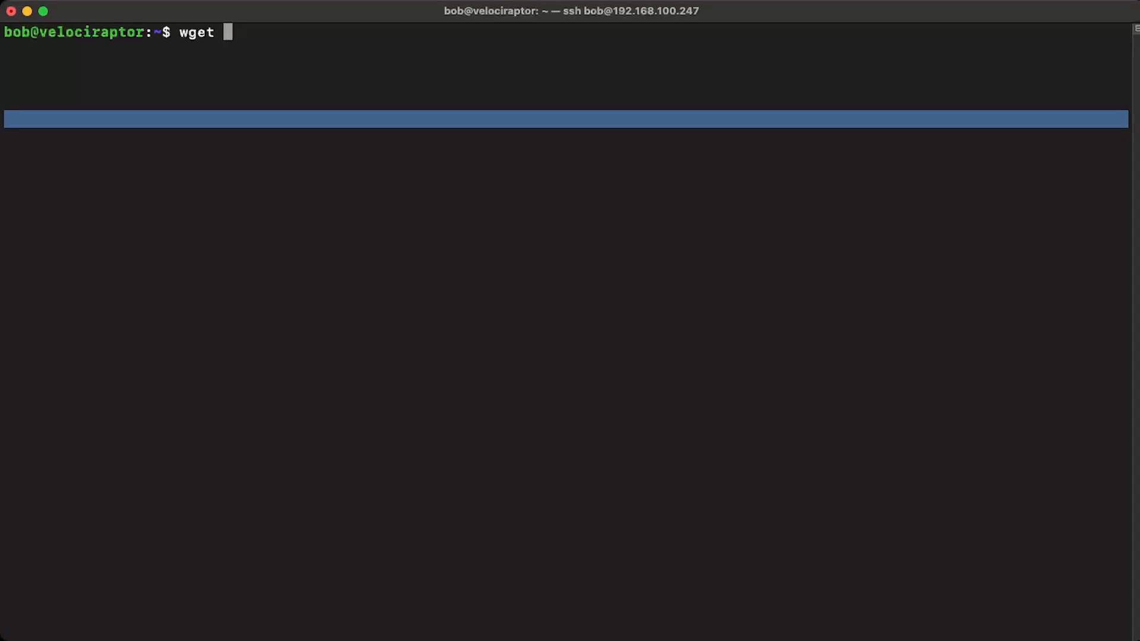
pyautogui.write('https://github.com/Velocidex/velociraptor/releases/download/v0.7.1/velociraptor-v0.7.1-rc1-windows-amd64.exe')
pyautogui.press('Return')
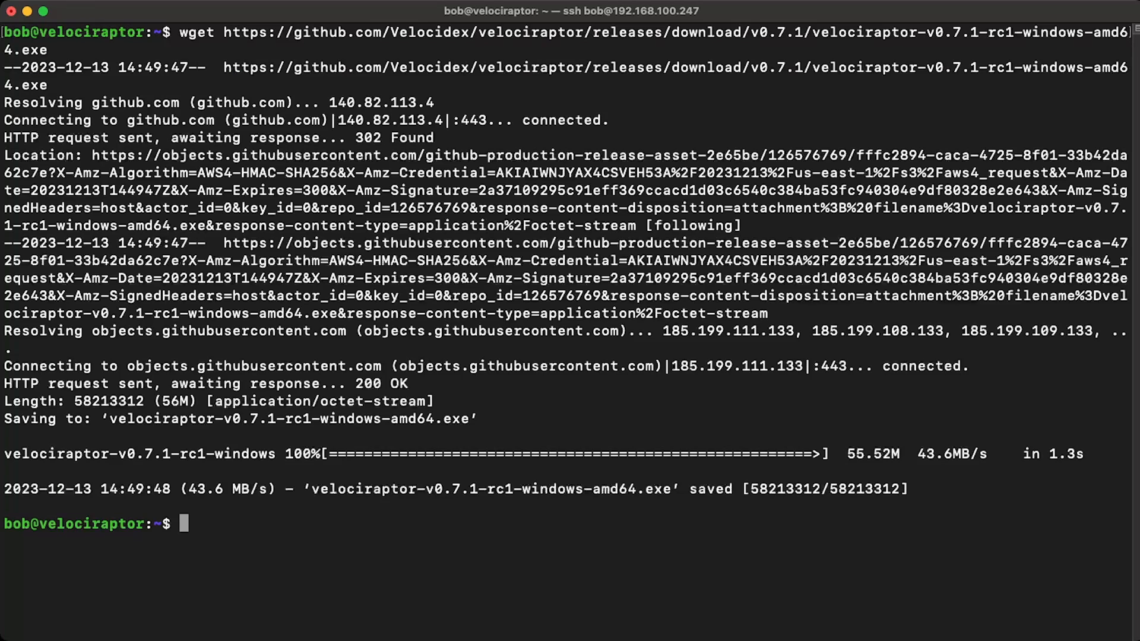
pyautogui.write('ls')
pyautogui.press('Return')
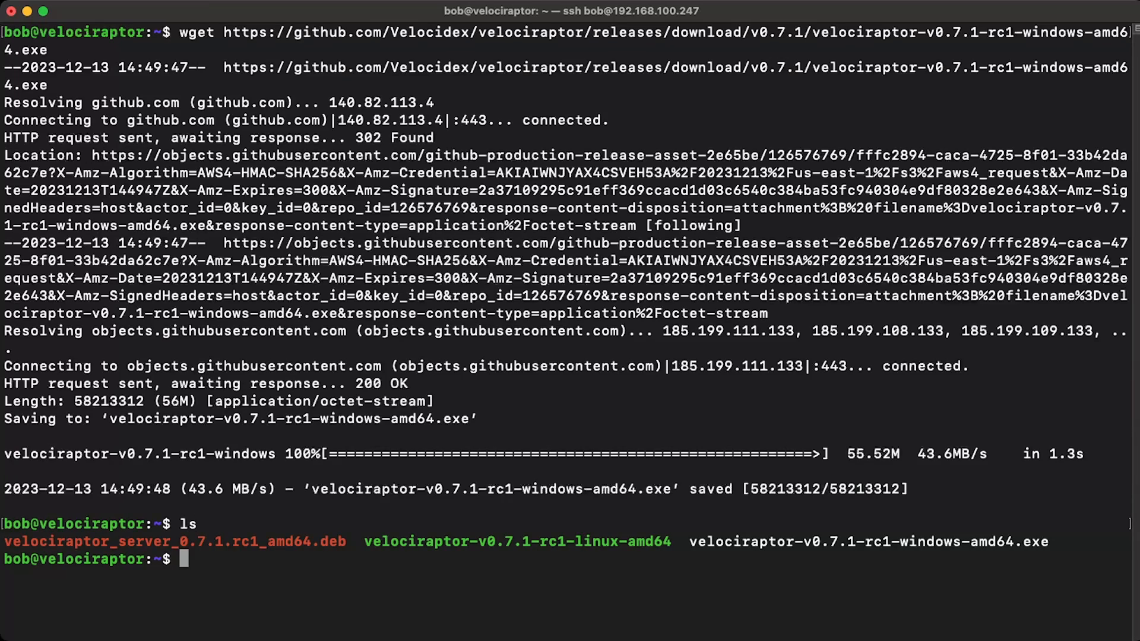
# Step: In the cleared terminal, use the Linux binary with sudo to repack velociraptor-v0.7.1-rc1-windows-amd64.exe with /opt/velociraptor/client.config.yaml as MyDFIR-Velociraptor.exe, and list the directory
pyautogui.hotkey('ctrl', 'l')
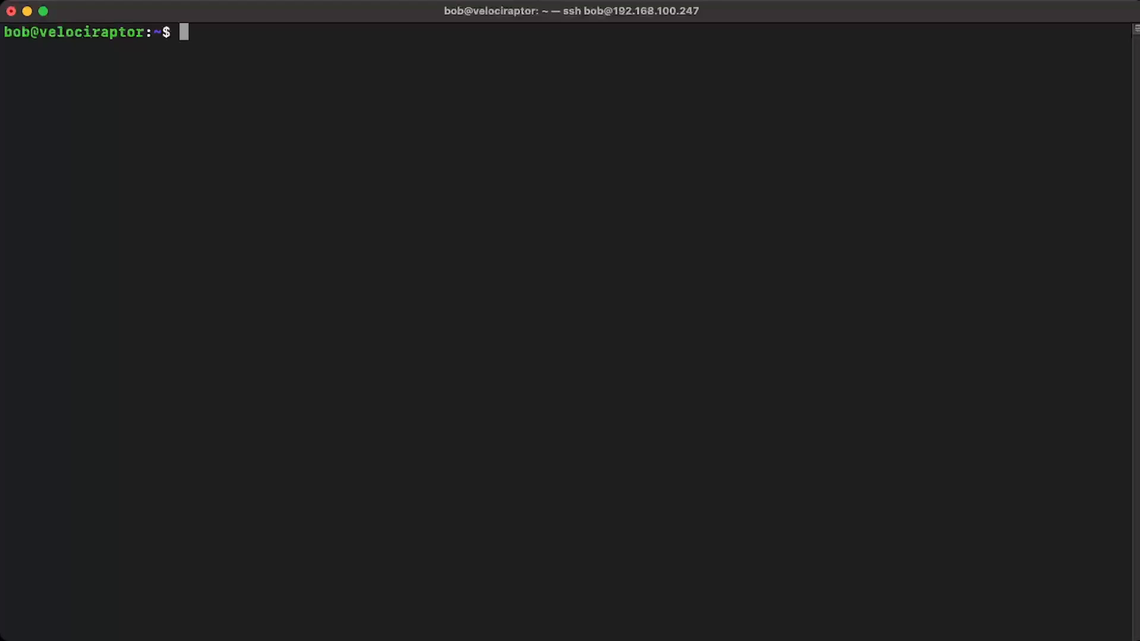
pyautogui.write('sudo ./velocirap')
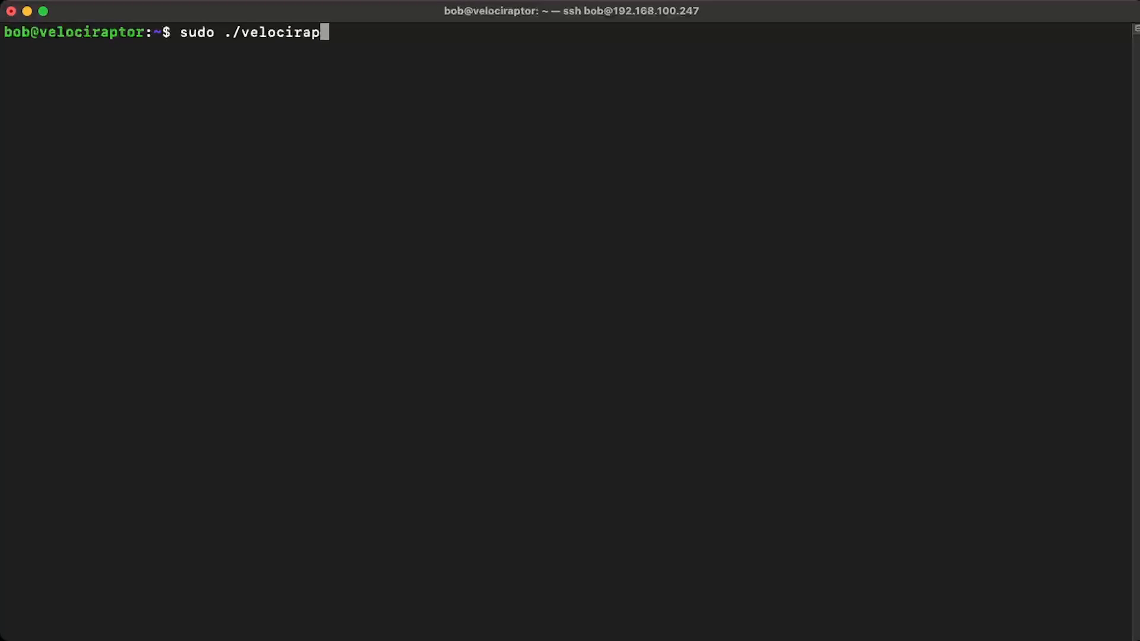
pyautogui.press('Tab')
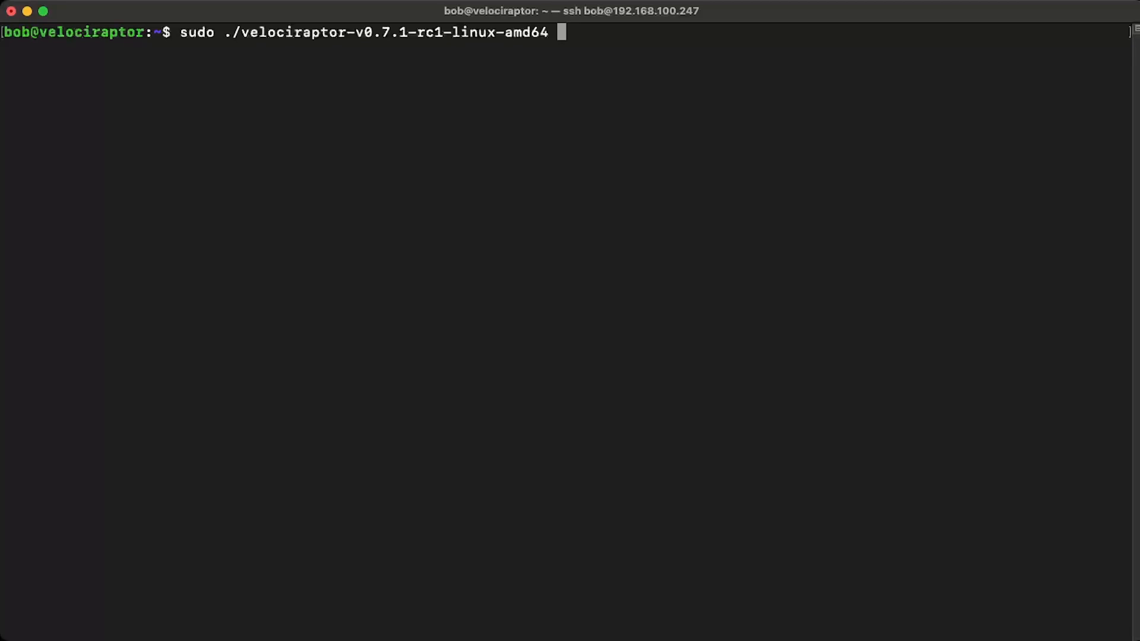
pyautogui.write('config repack')
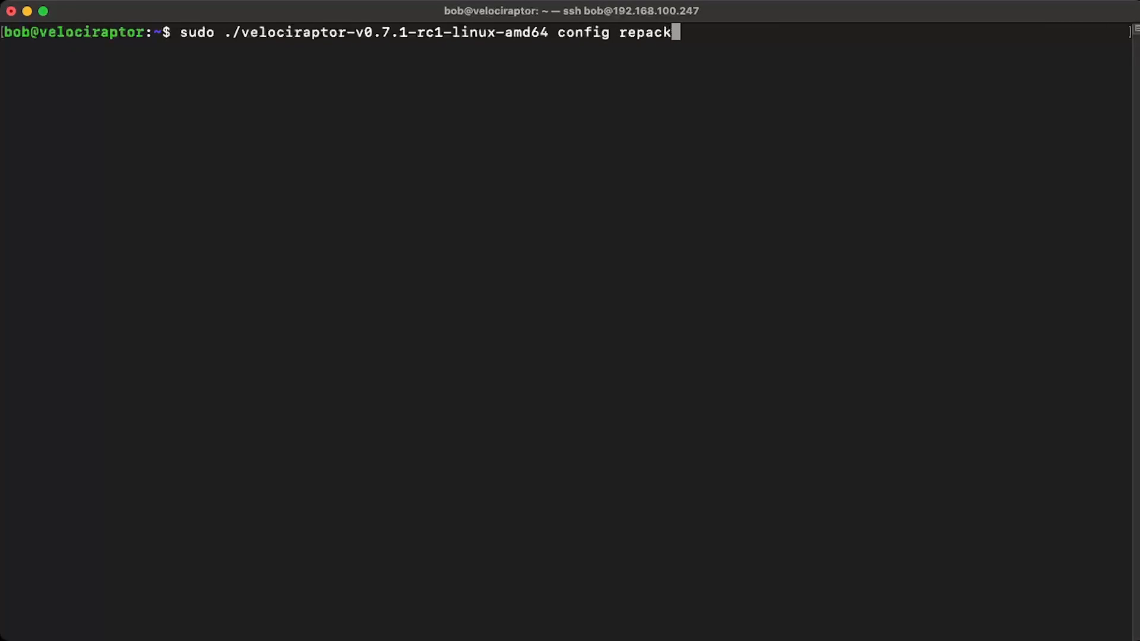
pyautogui.write(' --exe')
pyautogui.write('velociraptor-v0.7.1-rc1-windows-amd64.exe')
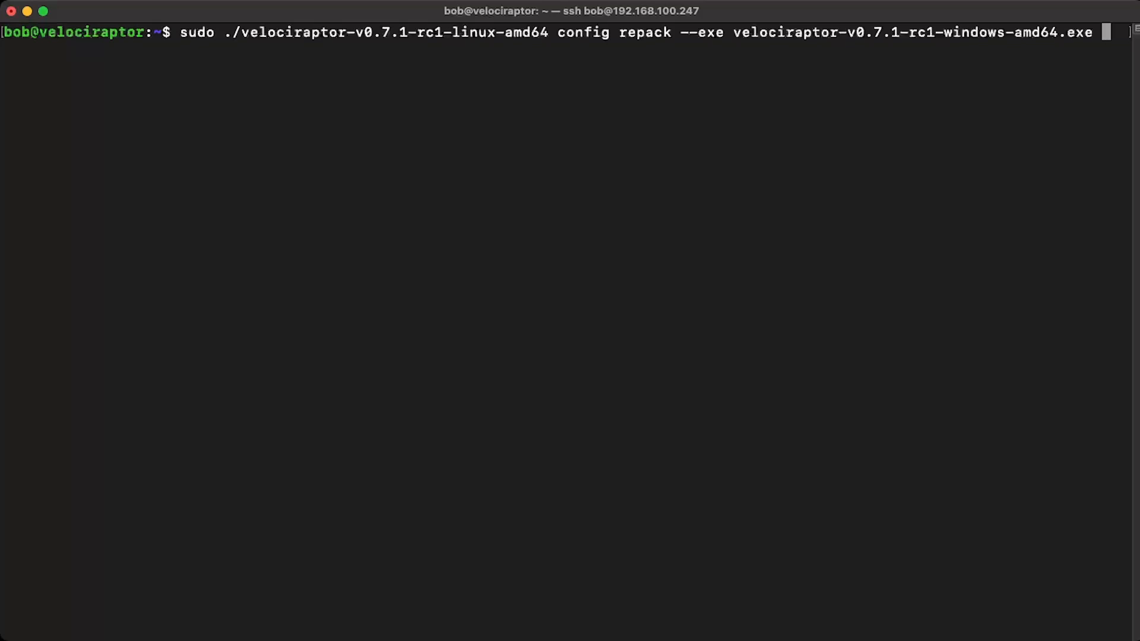
pyautogui.write('/opt/velociraptor')
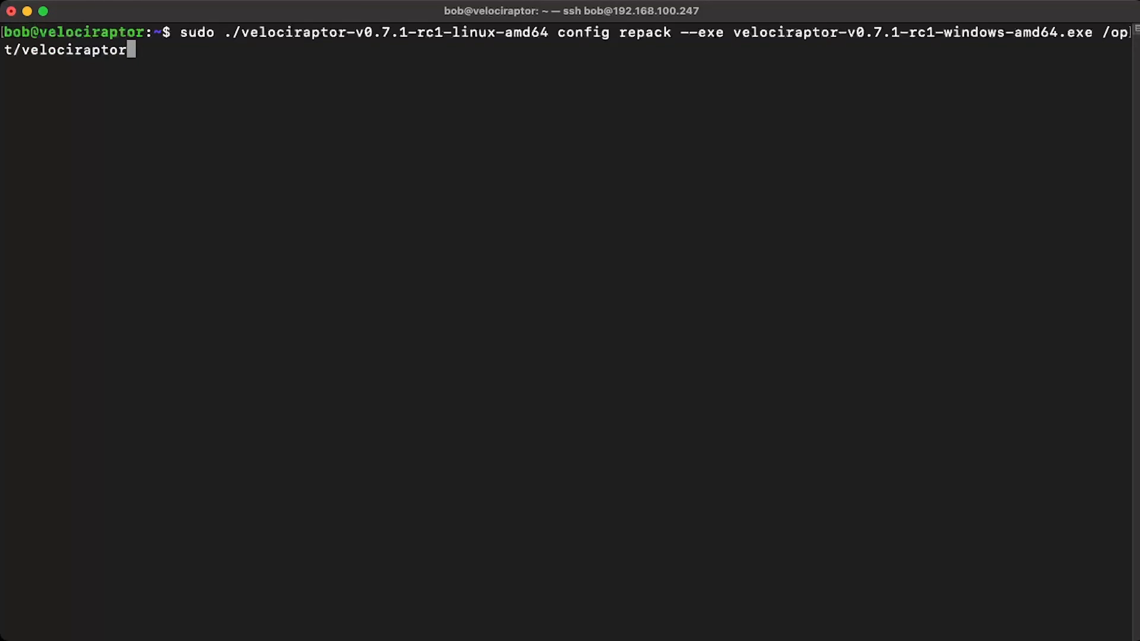
pyautogui.write('/client.confi')
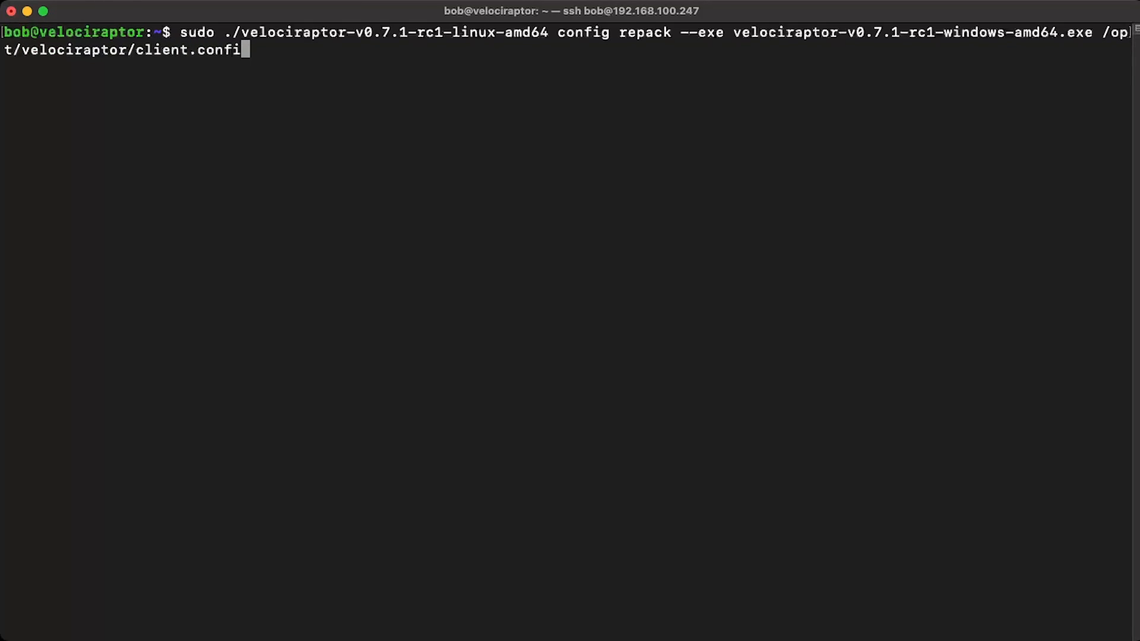
pyautogui.write('g.yaml')
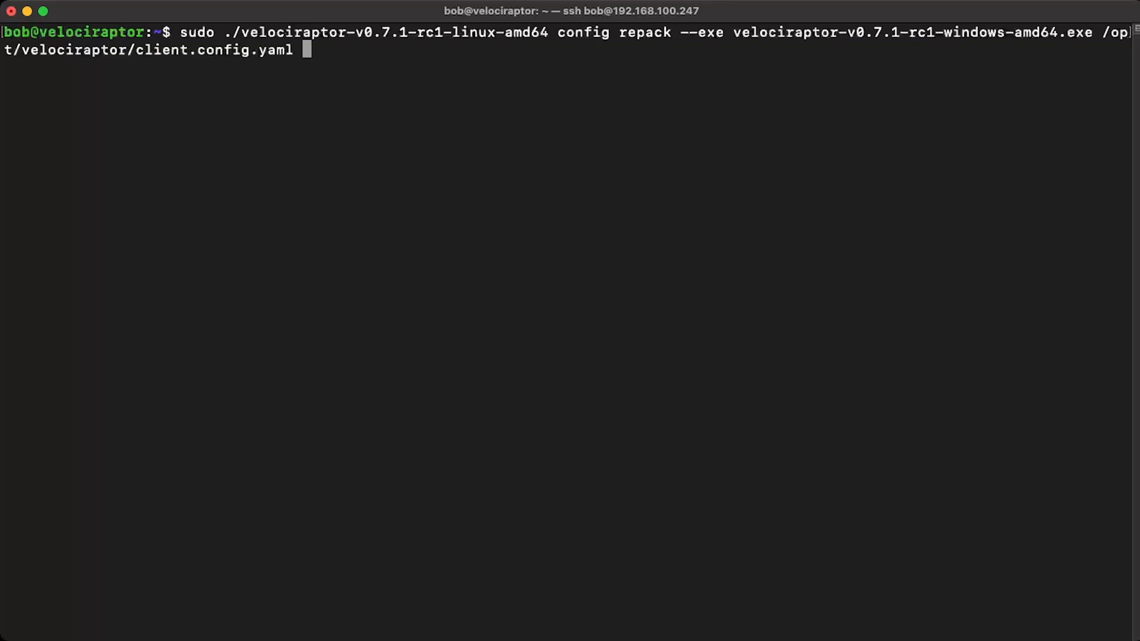
pyautogui.write('MyDFIR-Velo')
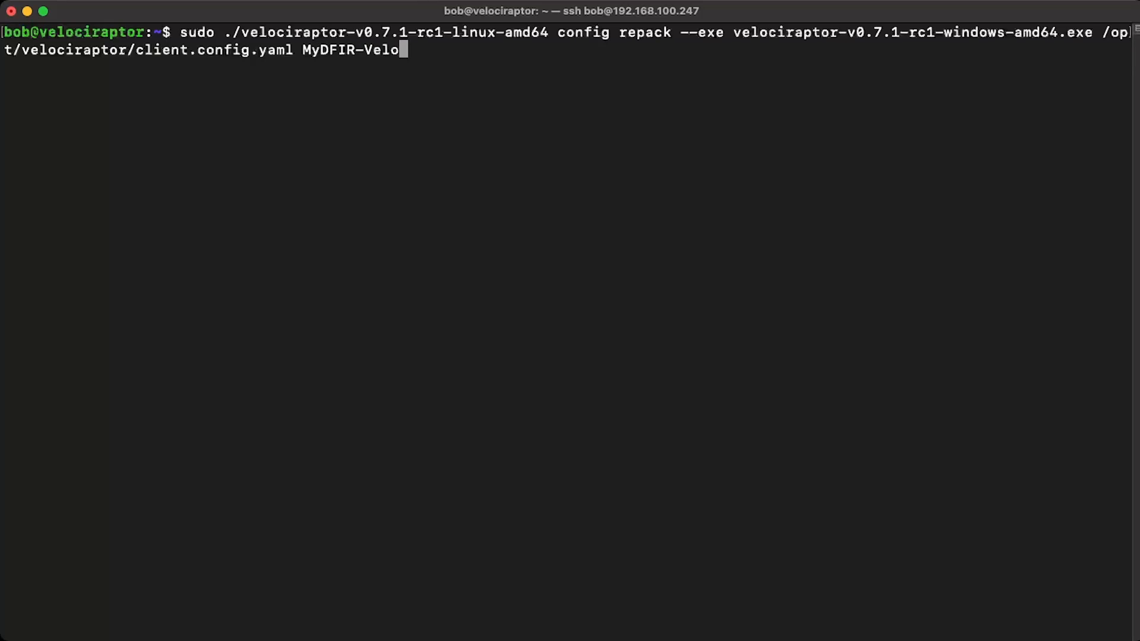
pyautogui.write('ciraptor.exe')
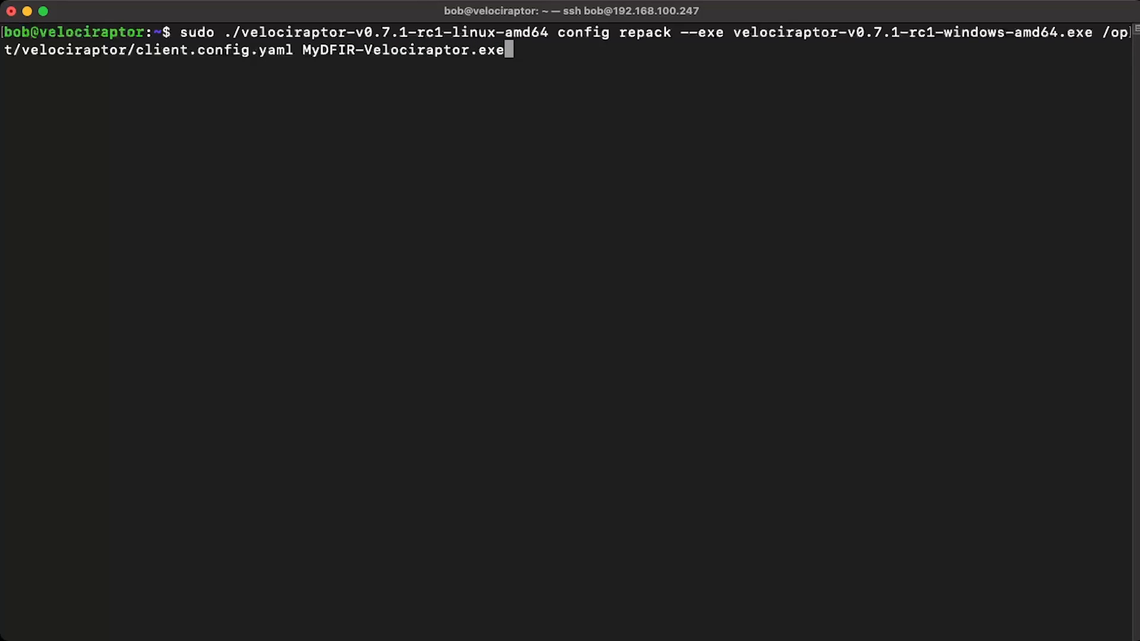
pyautogui.press('Return')
pyautogui.write('ls')
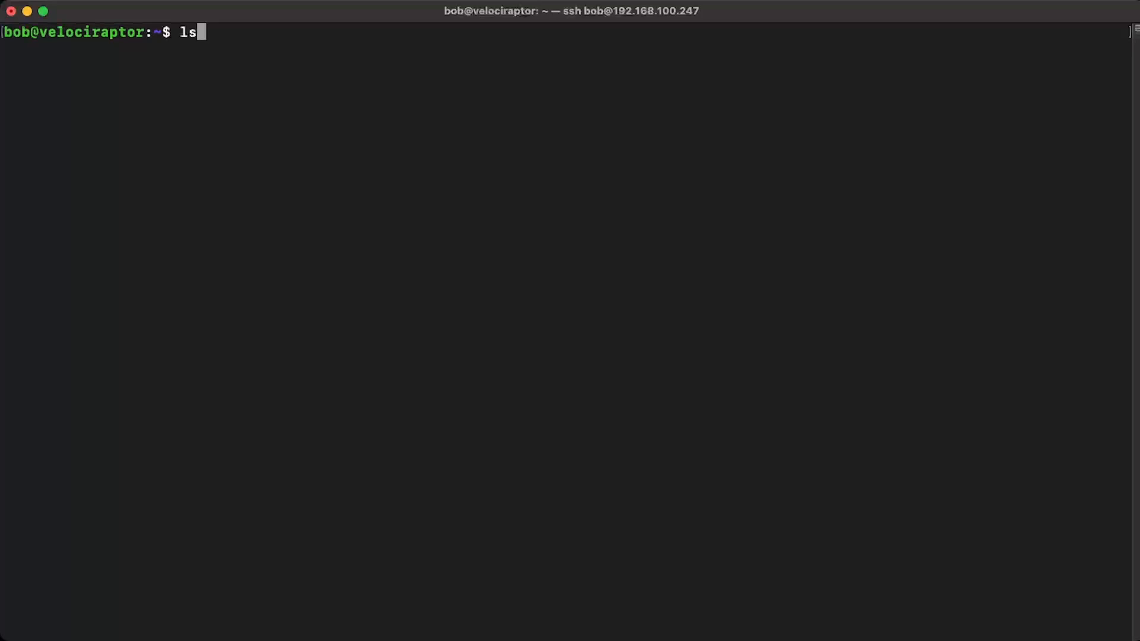
pyautogui.press('Return')
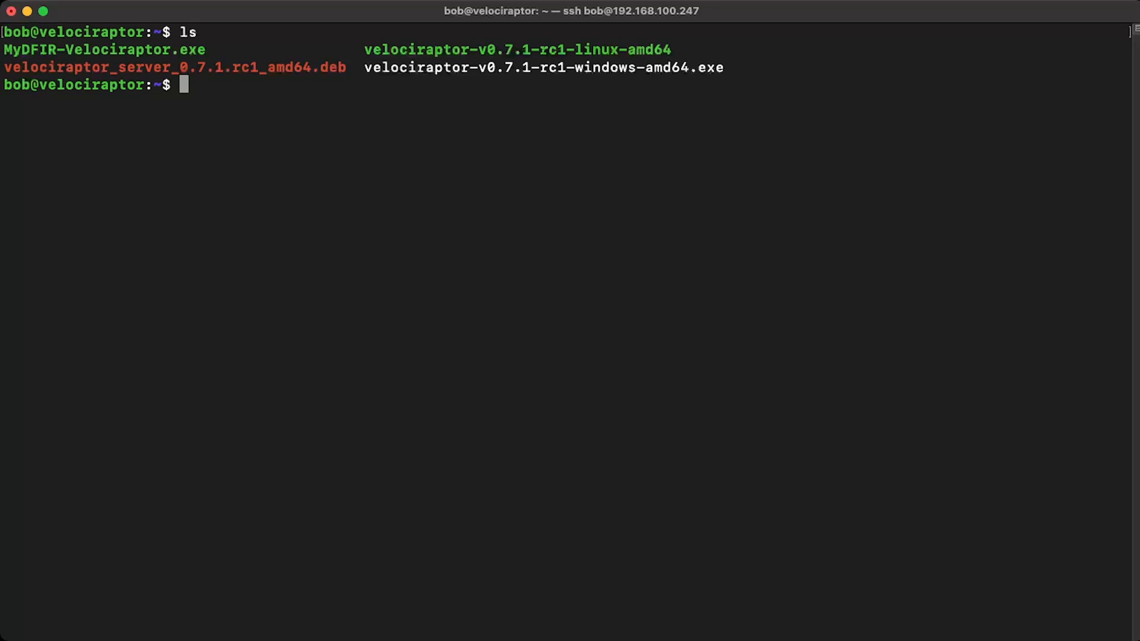
# Step: Start a Python 3 http.server on port 9999 with sudo from the current directory
pyautogui.write('sudo python3')
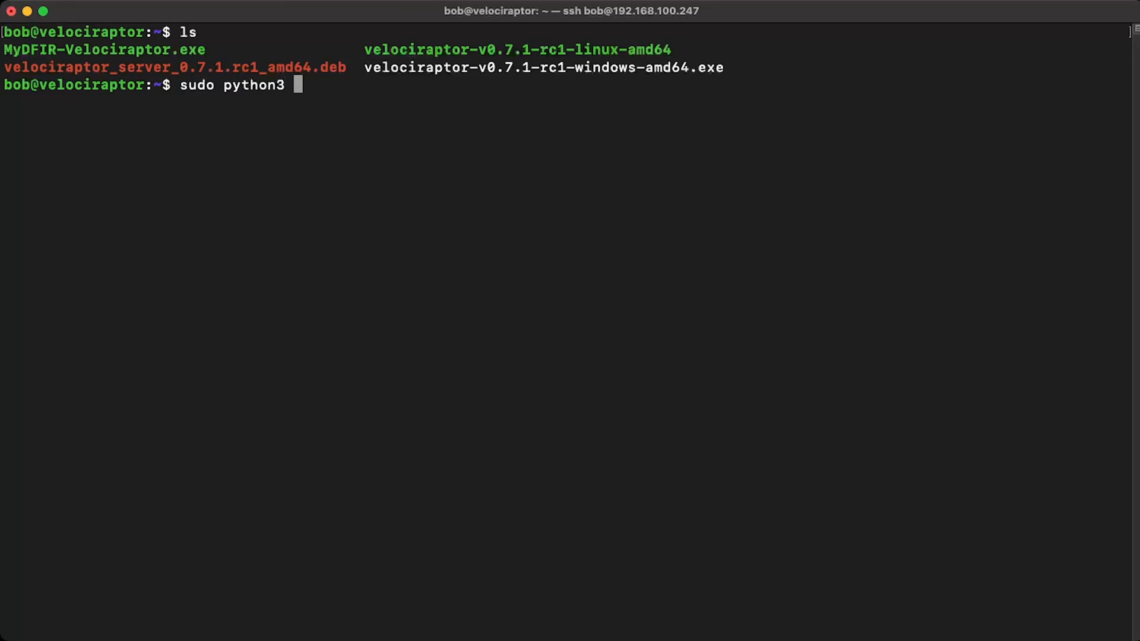
pyautogui.write(' -m http.server ')
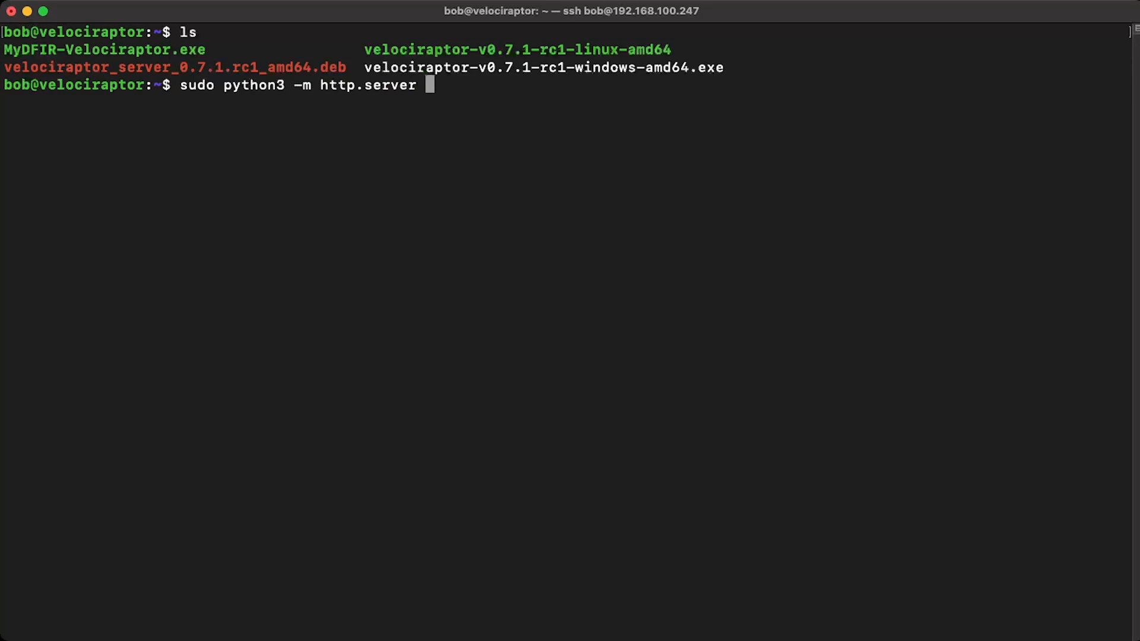
pyautogui.write('9999')
pyautogui.press('Return')
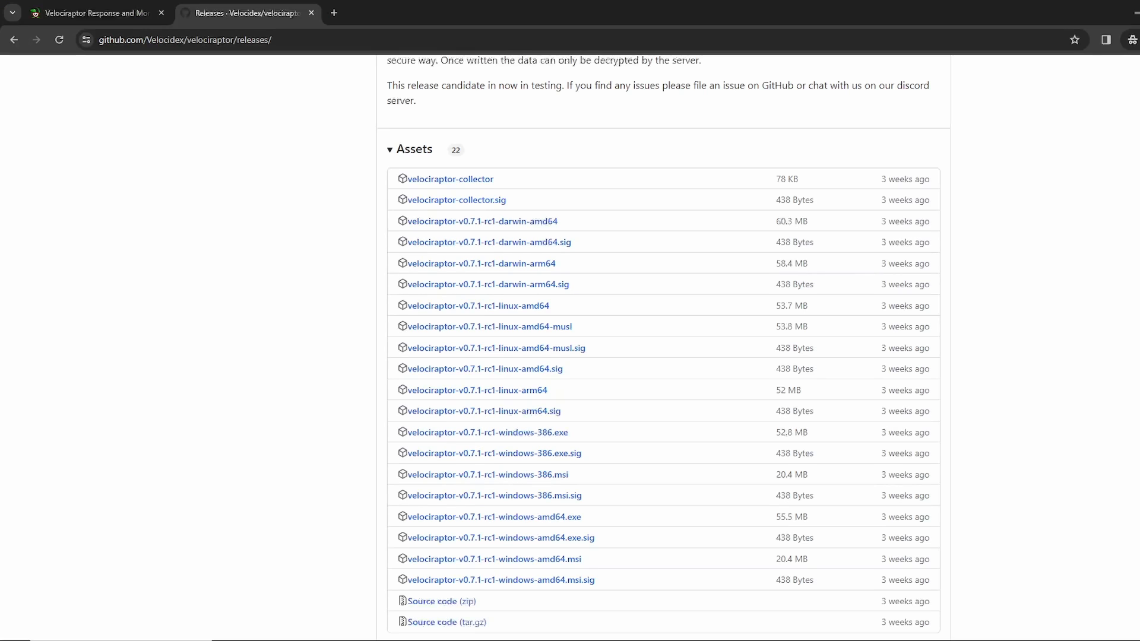
# Step: Open 192.168.100.247:9999 in the Chrome window and save MyDFIR-Velociraptor.exe to the Downloads folder
pyautogui.hotkey('ctrl', 'l')
pyautogui.write('192.168.')
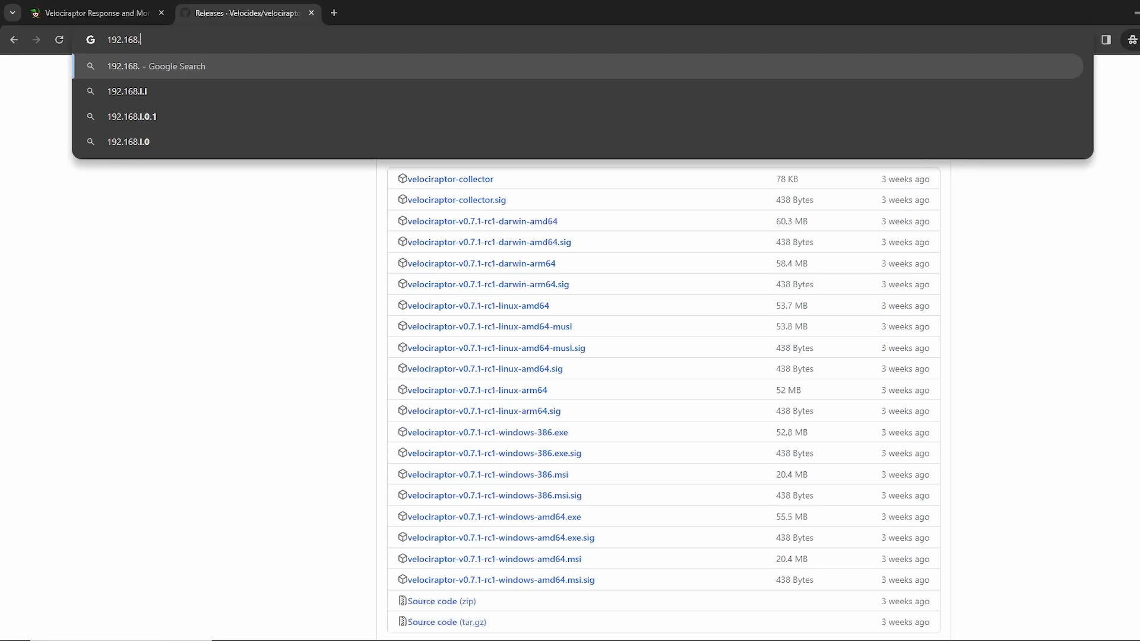
pyautogui.write('100.247')
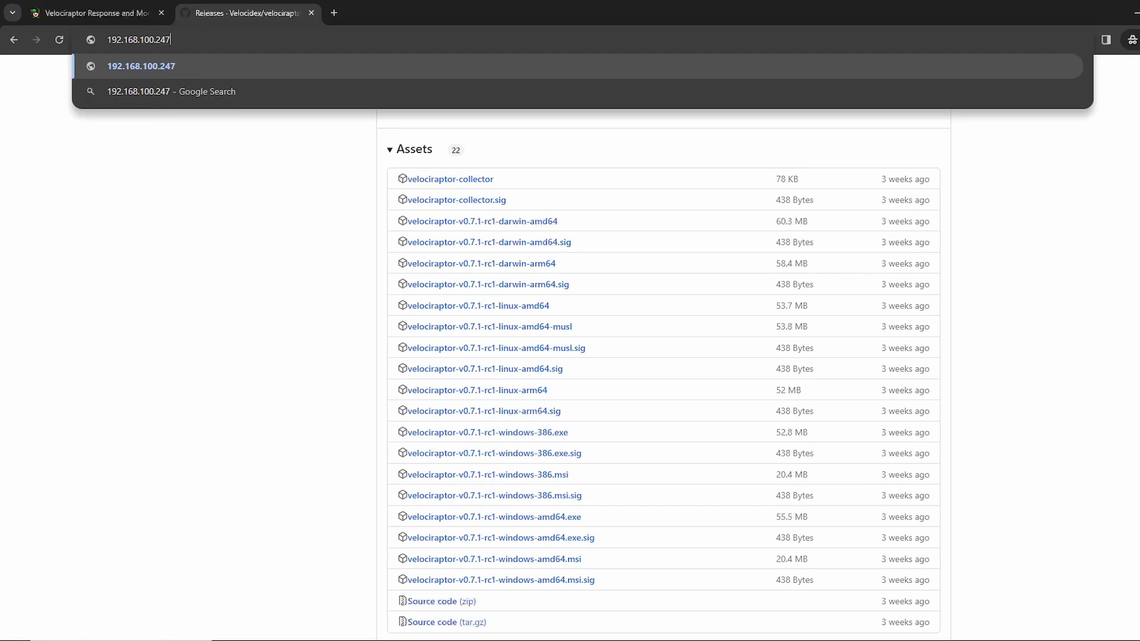
pyautogui.write(':999')
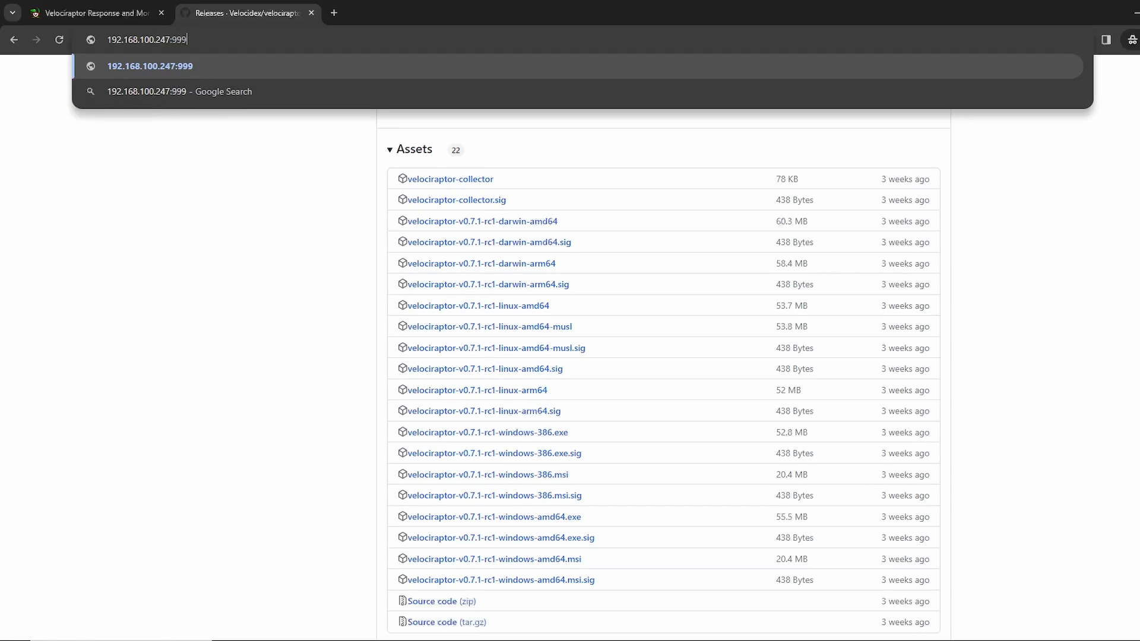
pyautogui.write('9')
pyautogui.press('Return')
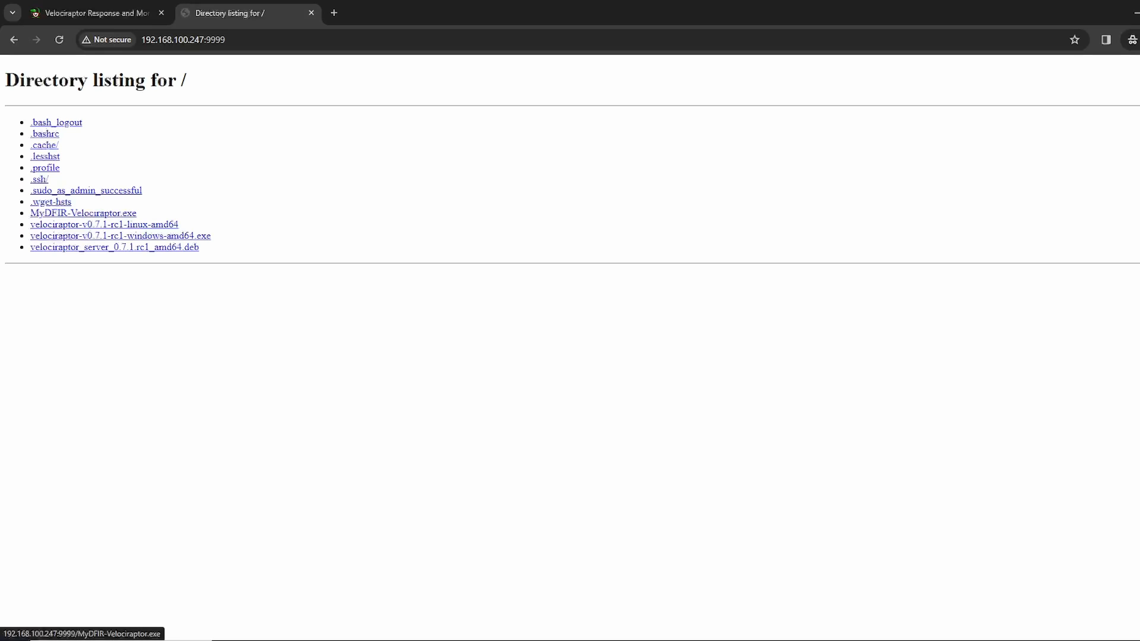
pyautogui.click(95, 213)
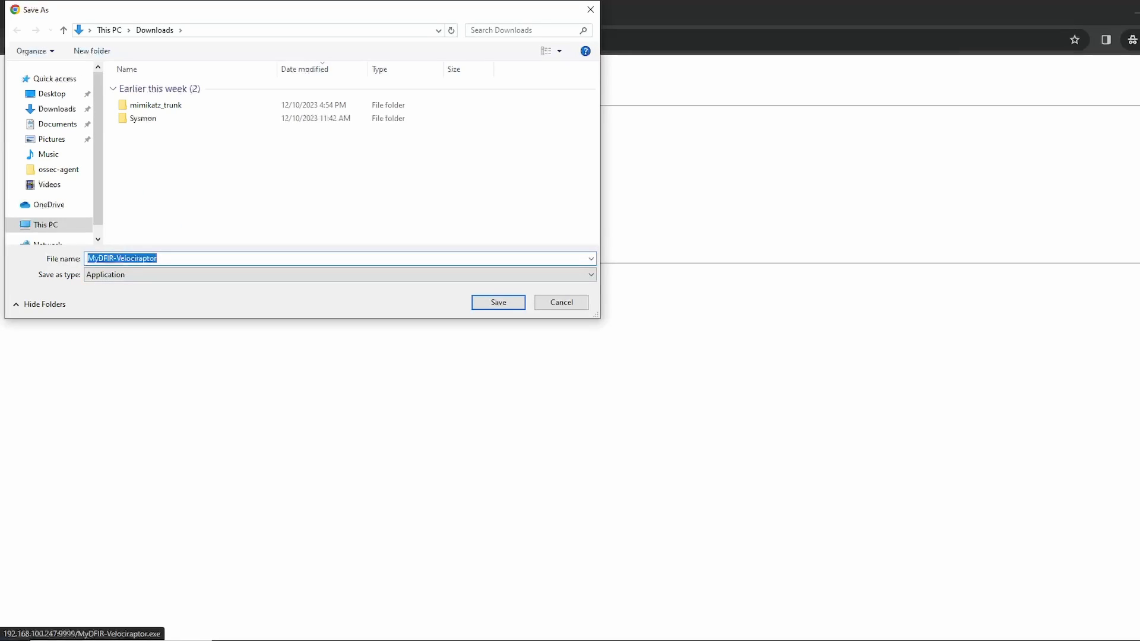
pyautogui.press('Return')
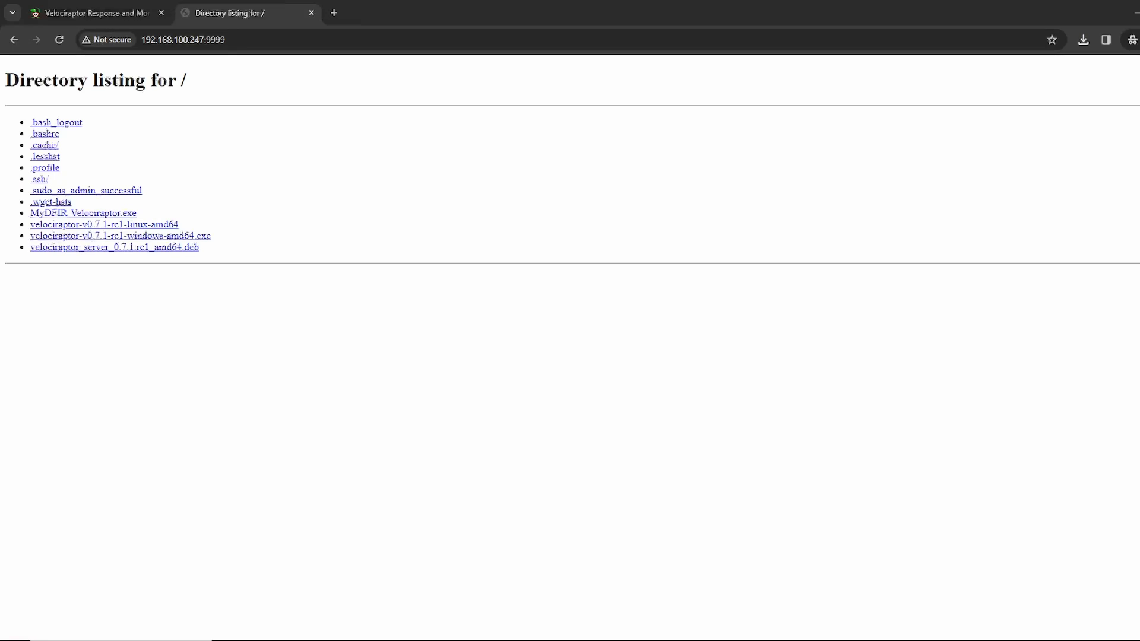
# Step: Open PowerShell as administrator and change to the Downloads folder that holds MyDFIR-Velociraptor.exe
pyautogui.press('super')
pyautogui.write('powershell')
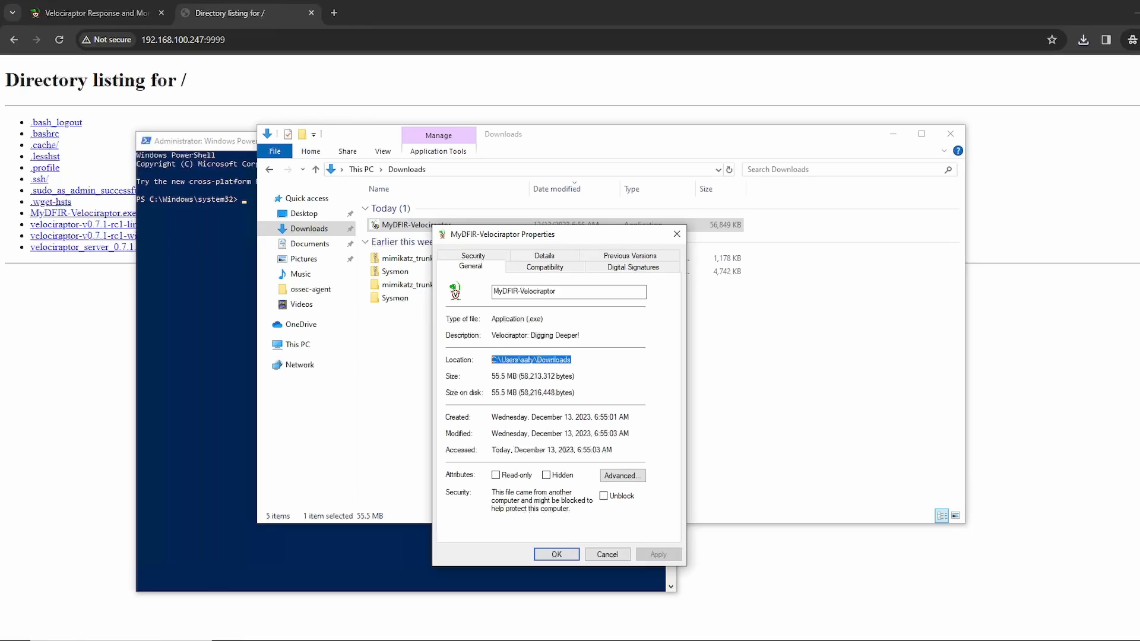
pyautogui.hotkey('alt', 'Tab')
pyautogui.write('cd')
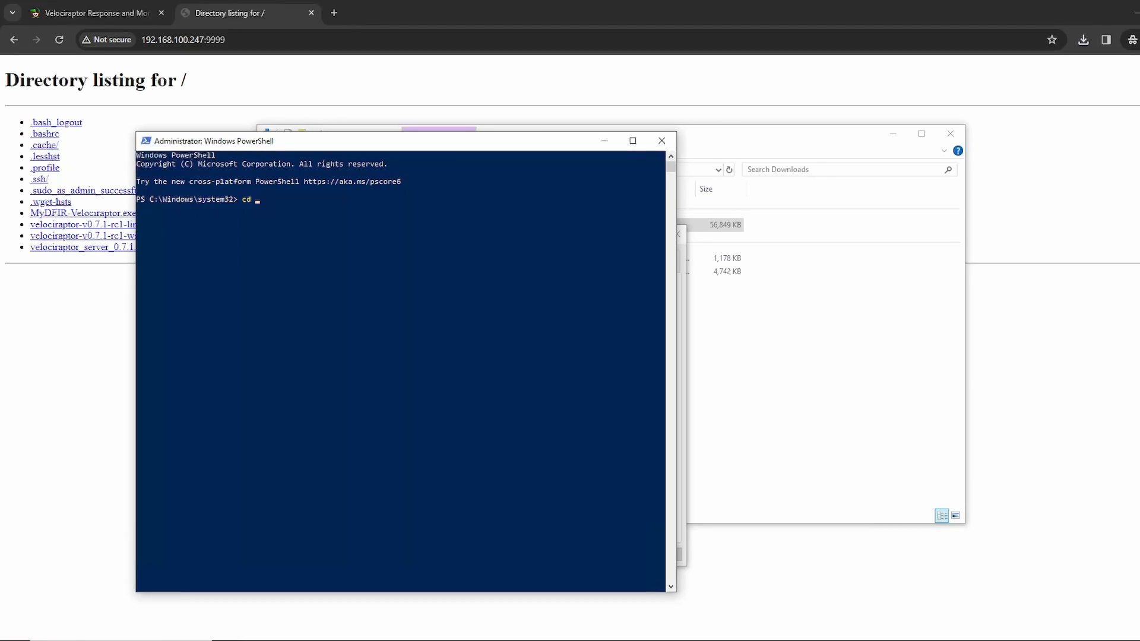
pyautogui.write('C:\\Users\\sally\\Downloads')
pyautogui.press('Return')
# Step: Run .\MyDFIR-Velociraptor.exe service install in PowerShell to install the Velociraptor client as a Windows service
pyautogui.write('M')
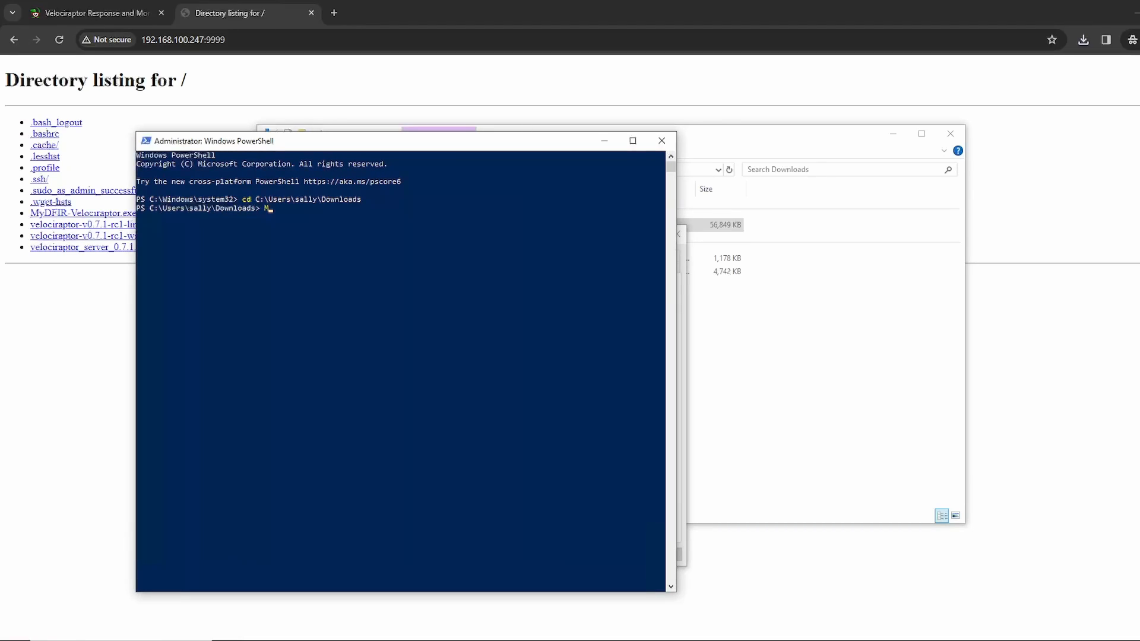
pyautogui.write('yDFIR-')
pyautogui.press('Tab')
pyautogui.write('service install')
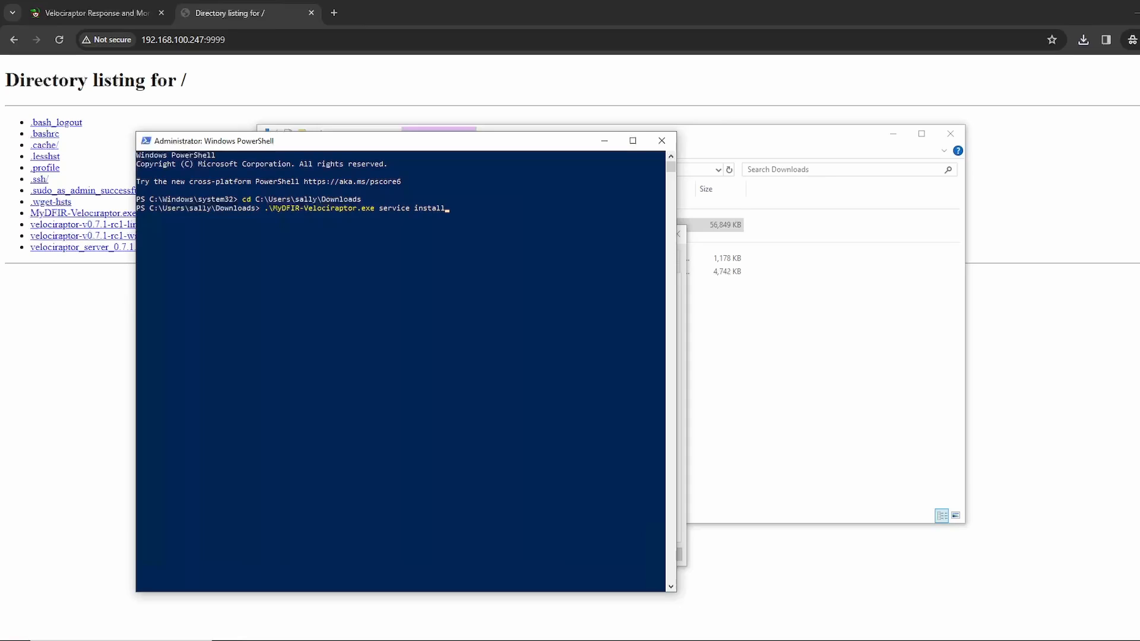
pyautogui.press('Return')
# Step: Return to the Velociraptor web interface to view the client list, and open the Hunt Manager
pyautogui.click(97, 13)
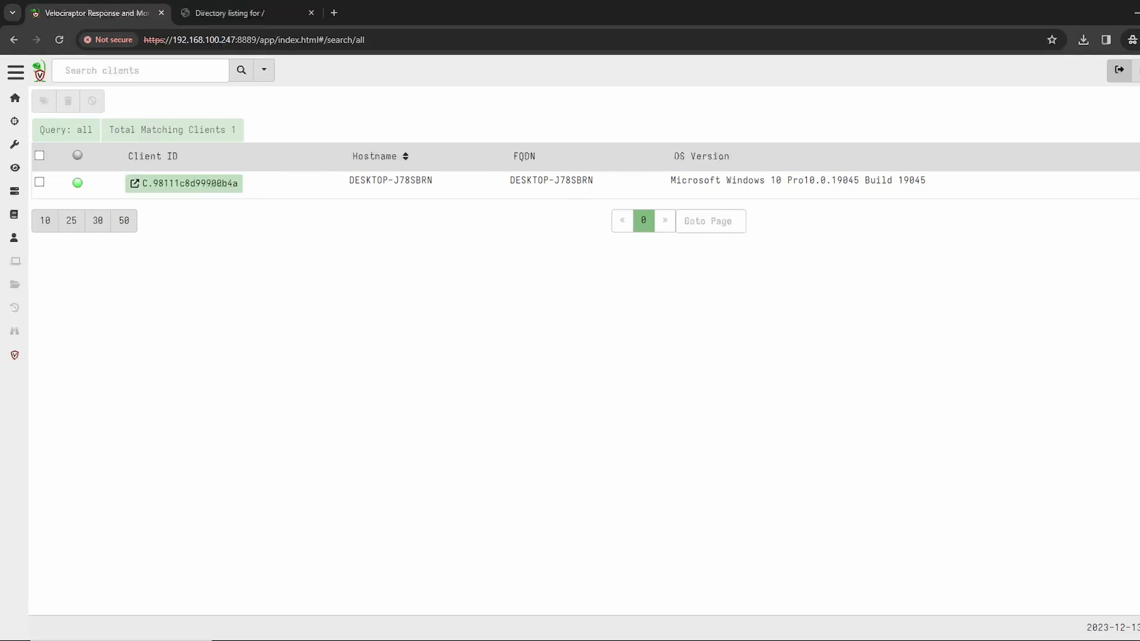
pyautogui.moveTo(15, 72)
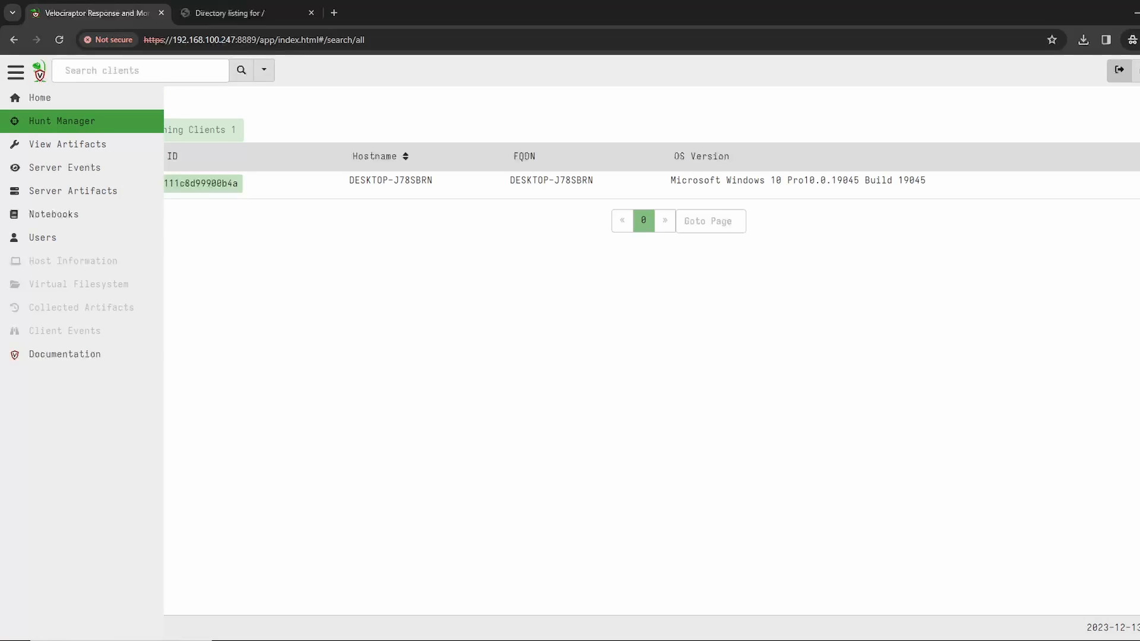
pyautogui.click(62, 121)
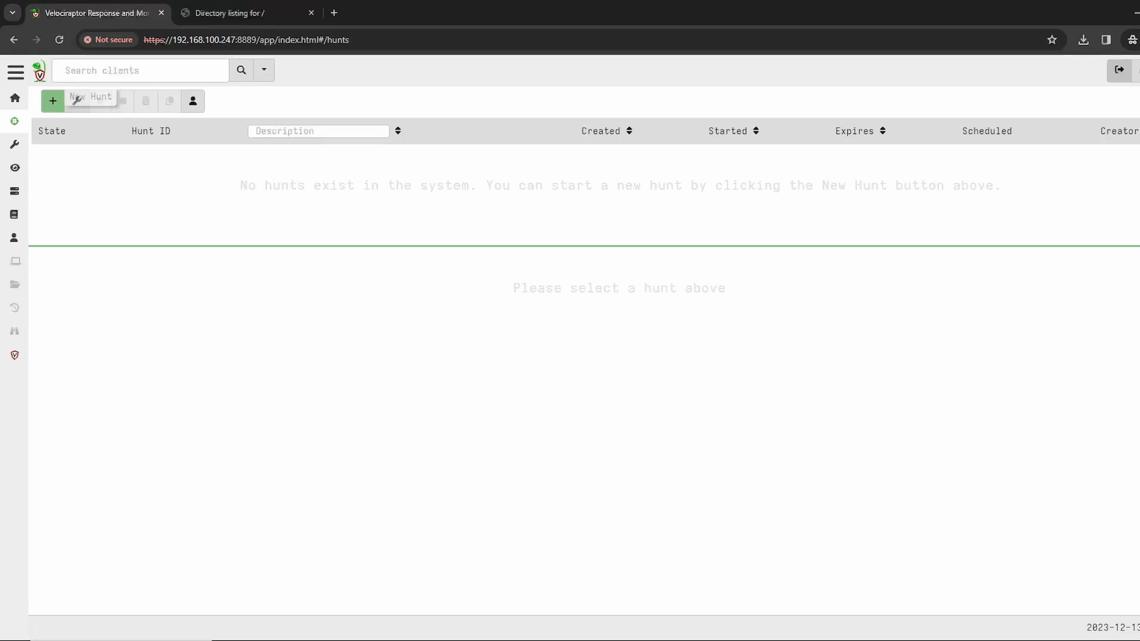
# Step: Open a new hunt and review the options of its Include Condition and Exclude Condition
pyautogui.click(53, 101)
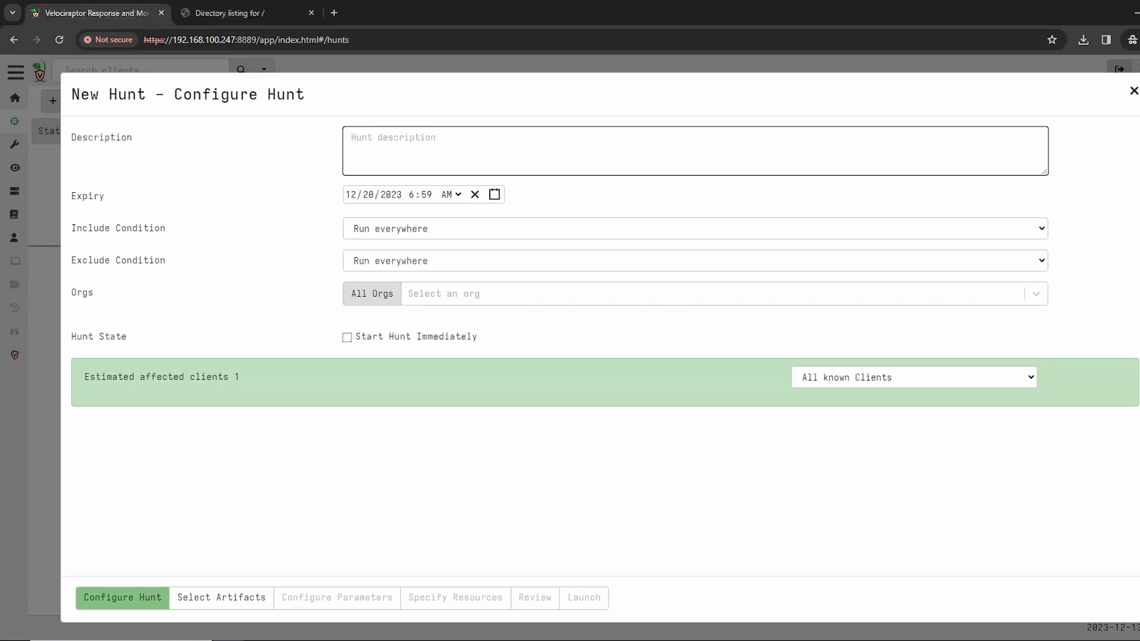
pyautogui.click(695, 229)
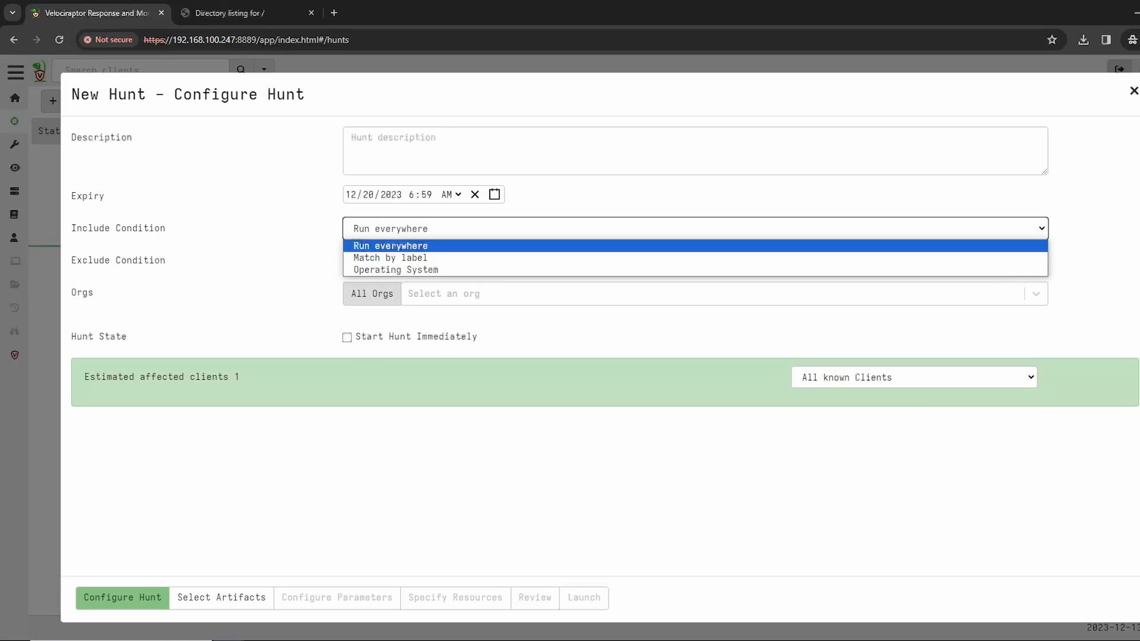
pyautogui.press('Escape')
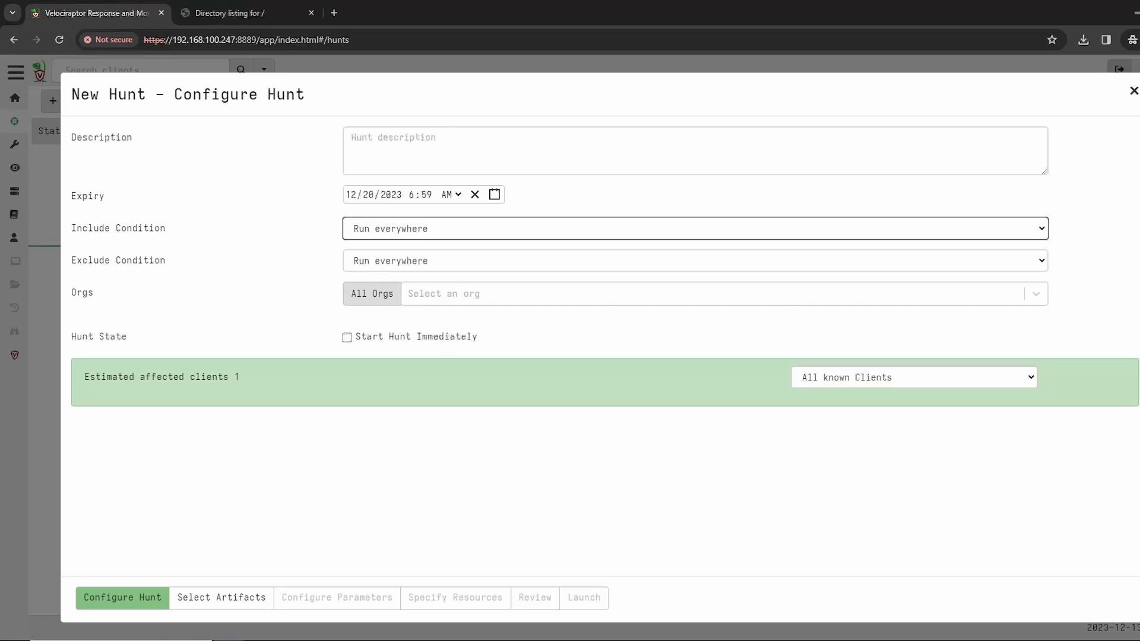
pyautogui.click(695, 261)
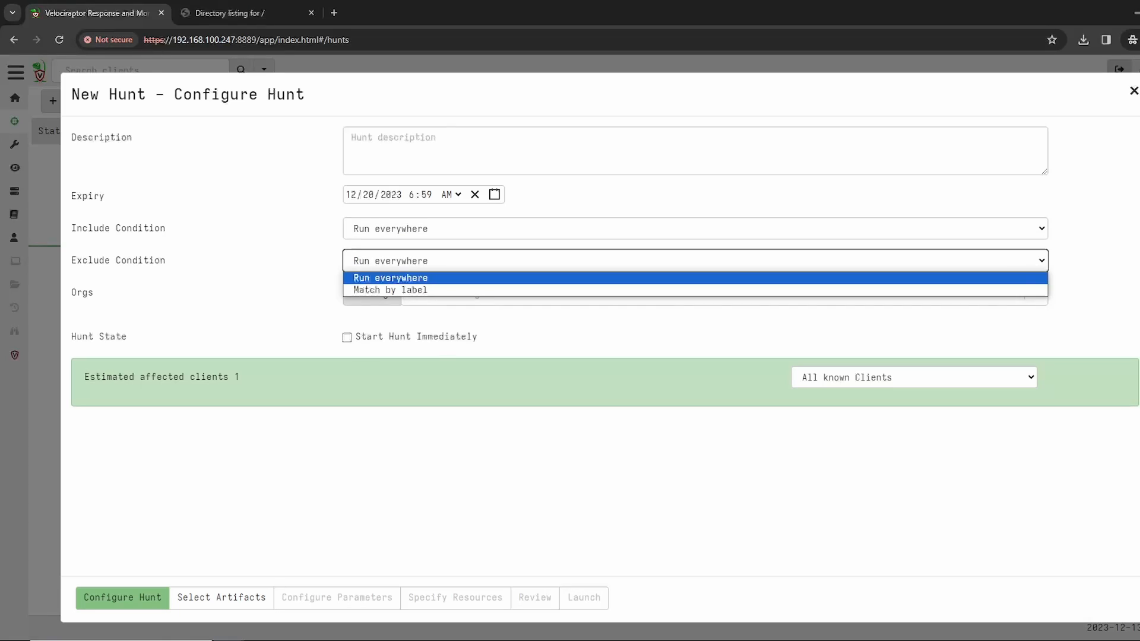
pyautogui.press('Escape')
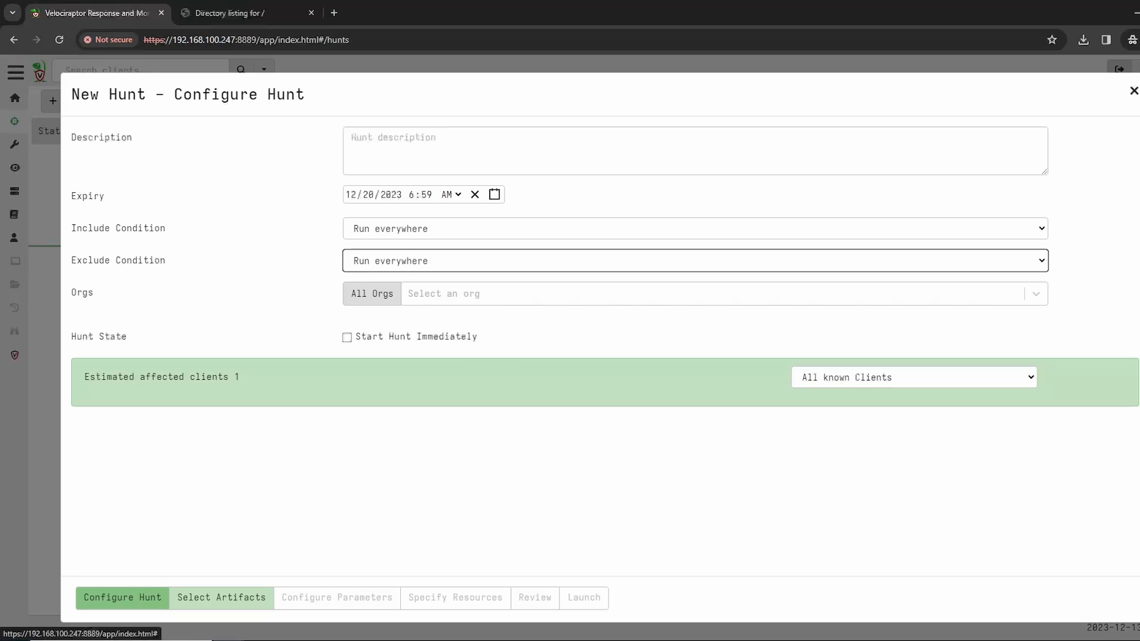
# Step: View the Generic.Client.Info artifact among the hunt's selectable artifacts, and leave the hunt for the View Artifacts page
pyautogui.click(222, 597)
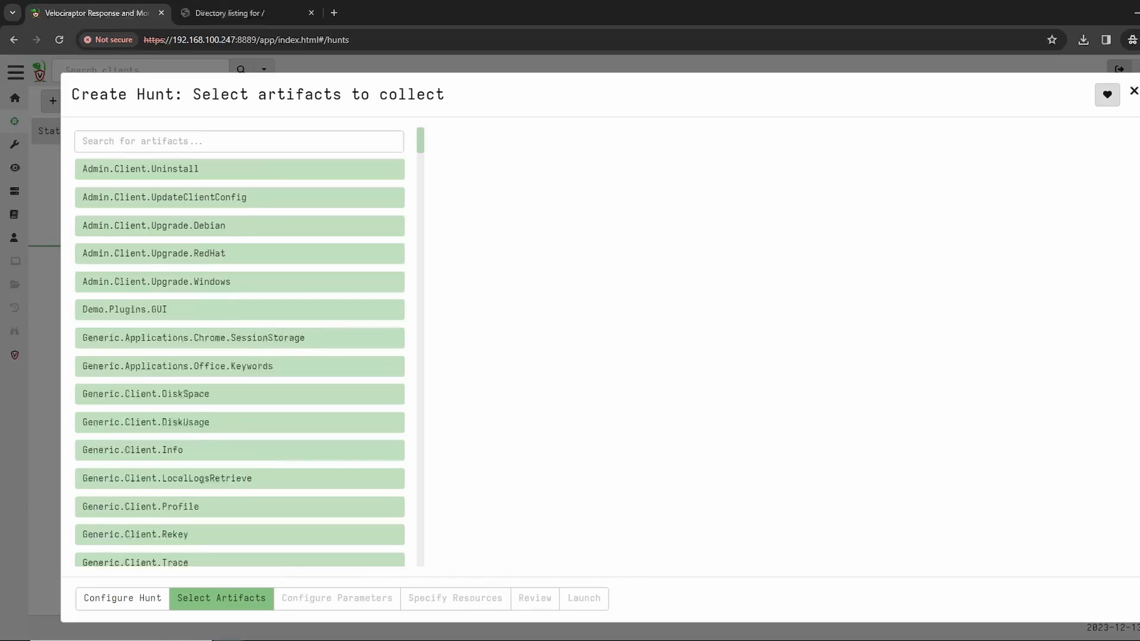
pyautogui.click(239, 450)
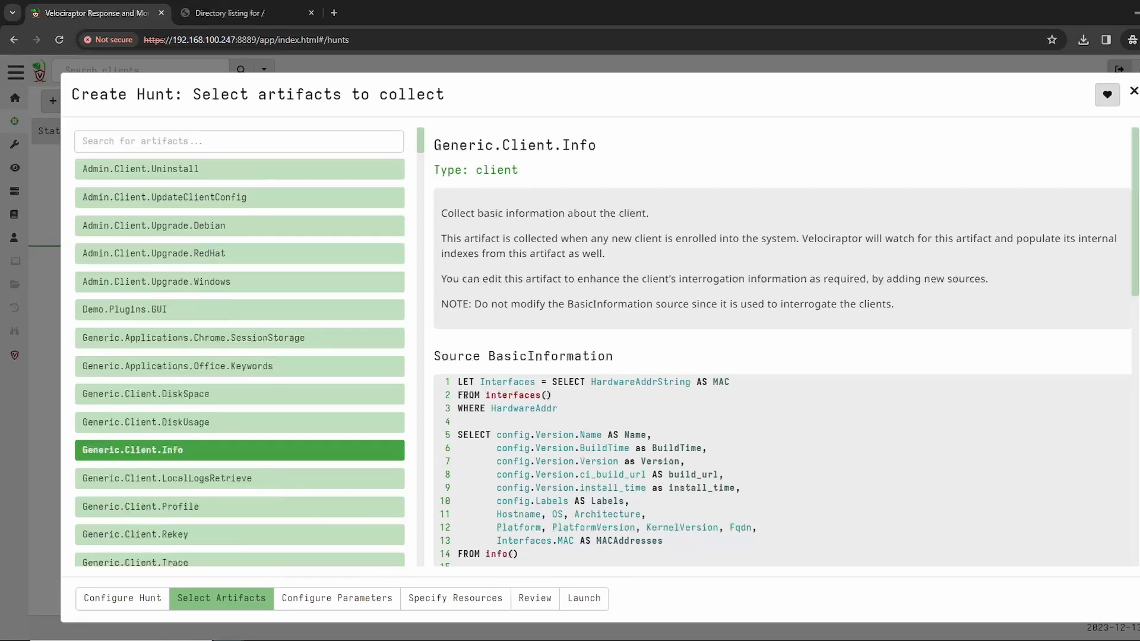
pyautogui.click(14, 144)
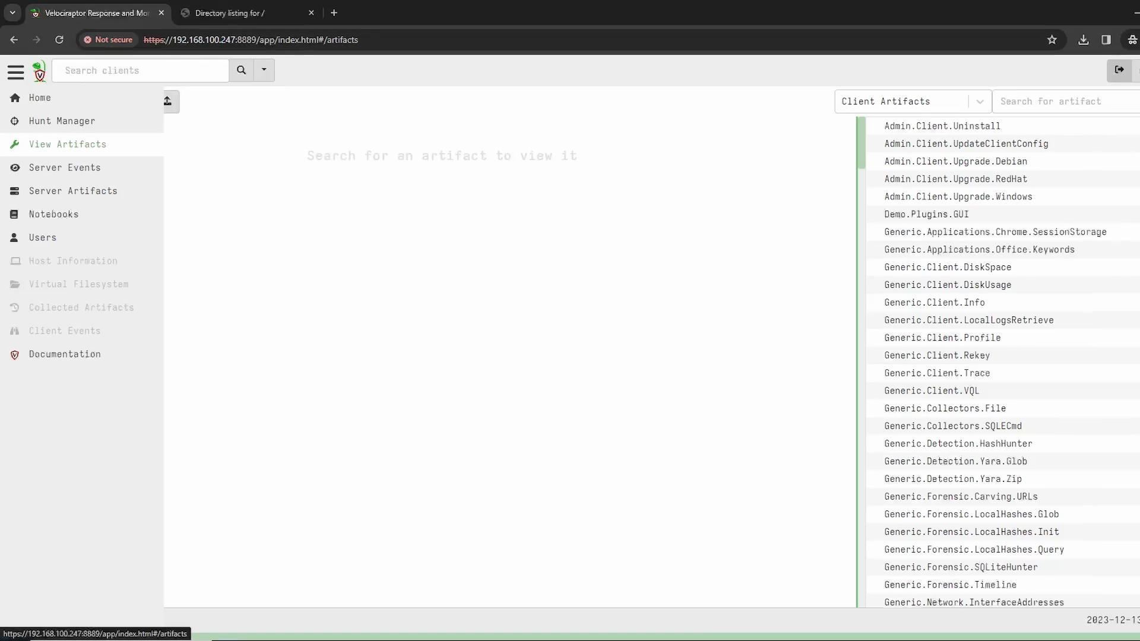
# Step: View the Admin.Client.Upgrade.RedHat artifact and the option to add a new one, and open Server.Audit.Logs in Server Events
pyautogui.click(956, 179)
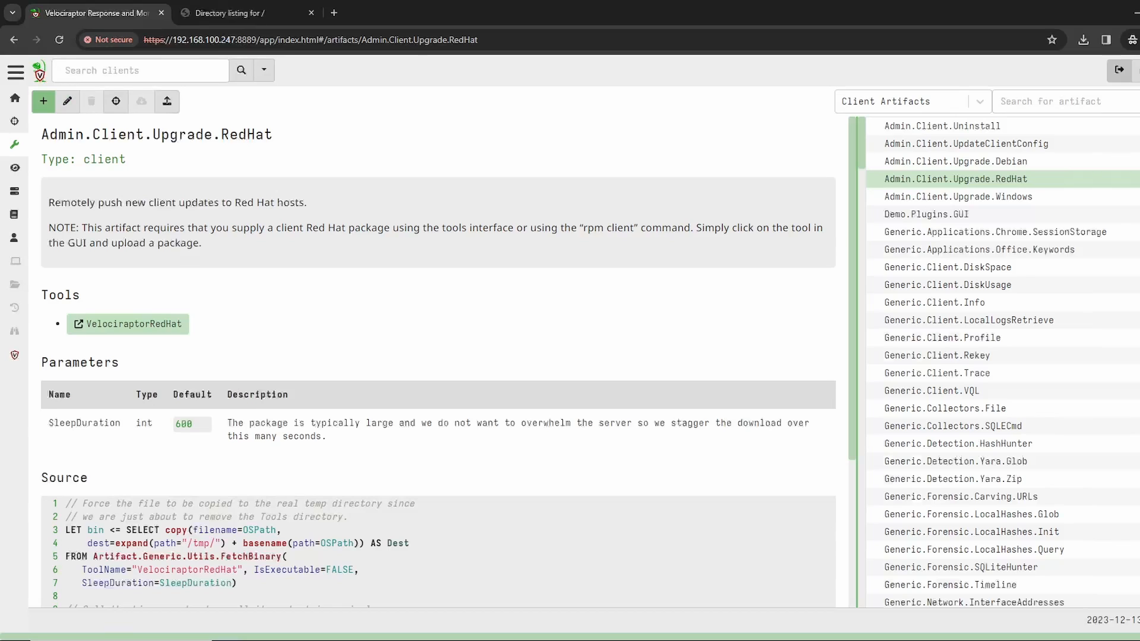
pyautogui.click(44, 101)
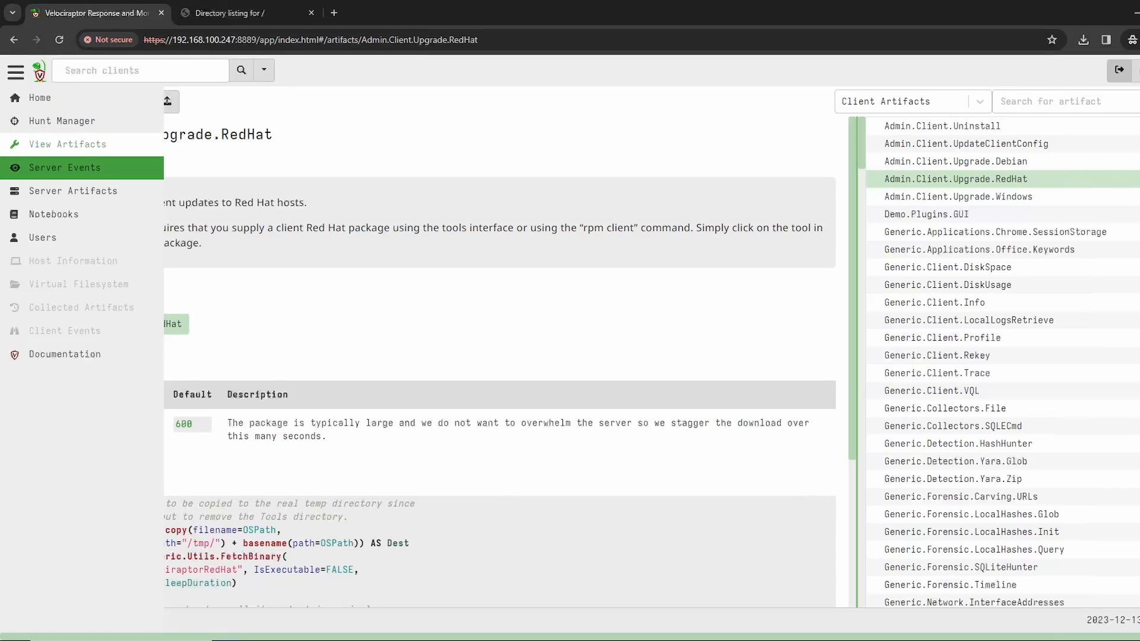
pyautogui.click(45, 168)
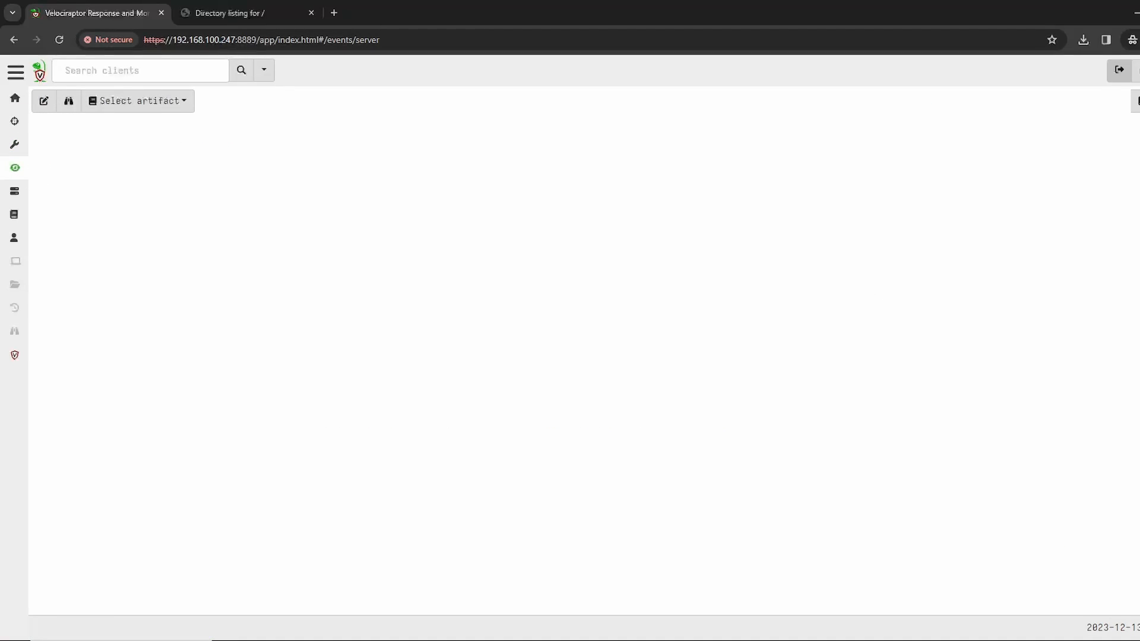
pyautogui.click(138, 101)
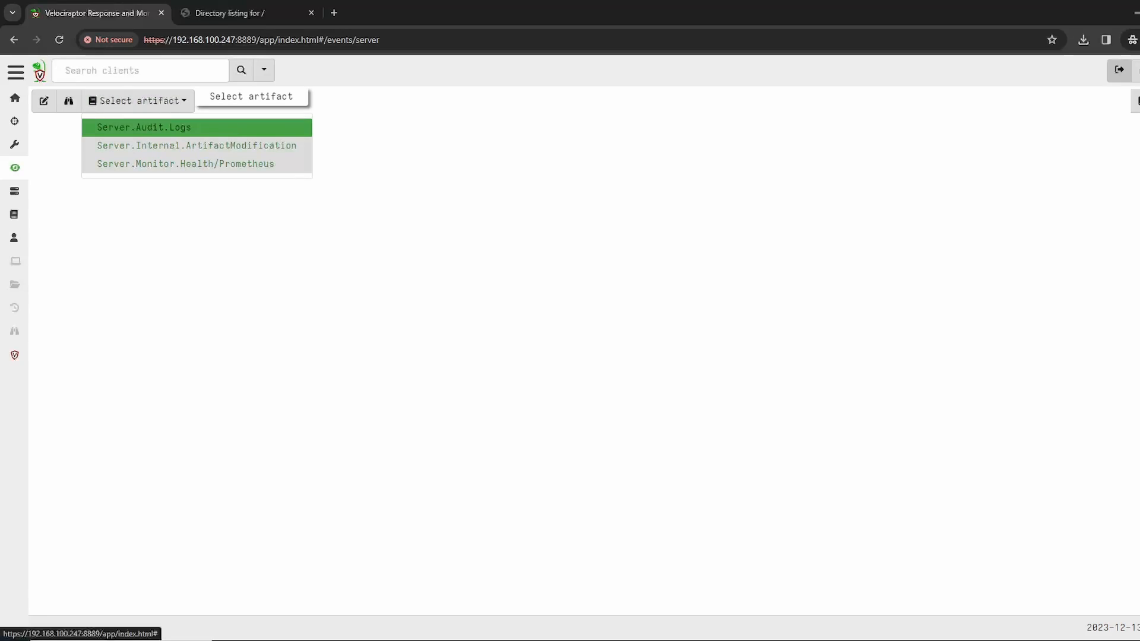
pyautogui.click(144, 127)
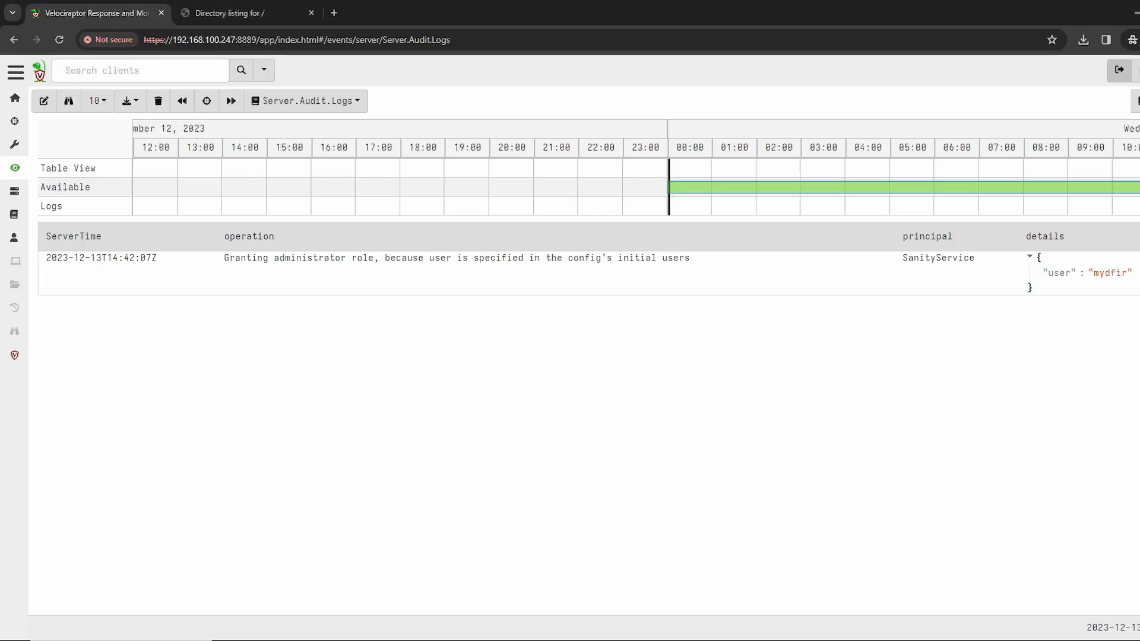
# Step: View the artifacts selectable for a new server collection, and look at the Notebooks and Users pages
pyautogui.click(14, 190)
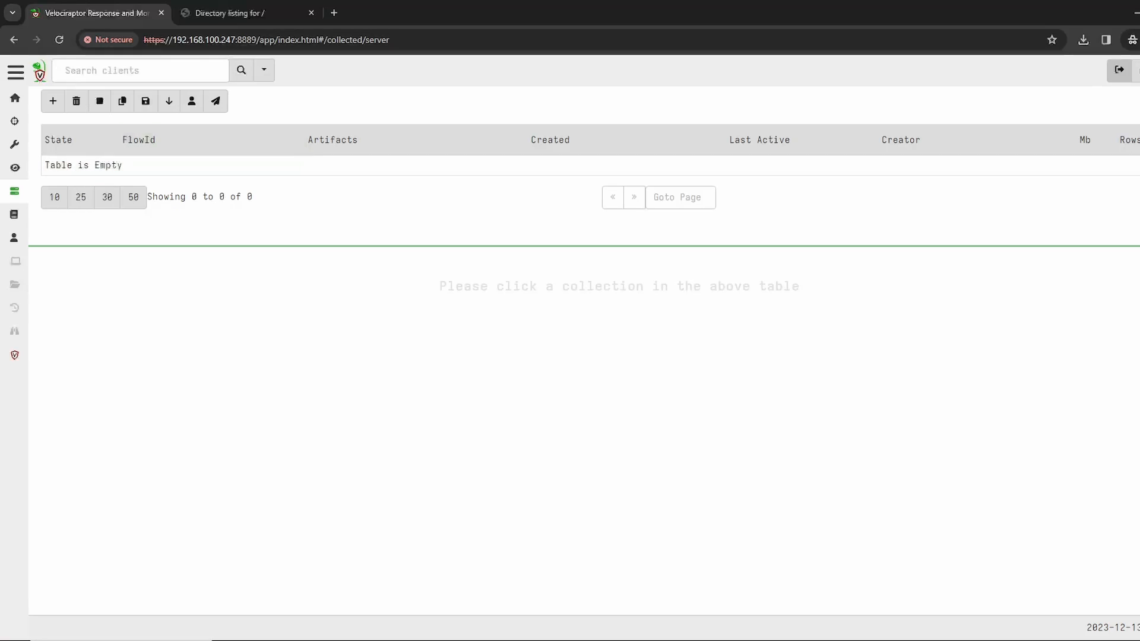
pyautogui.click(53, 101)
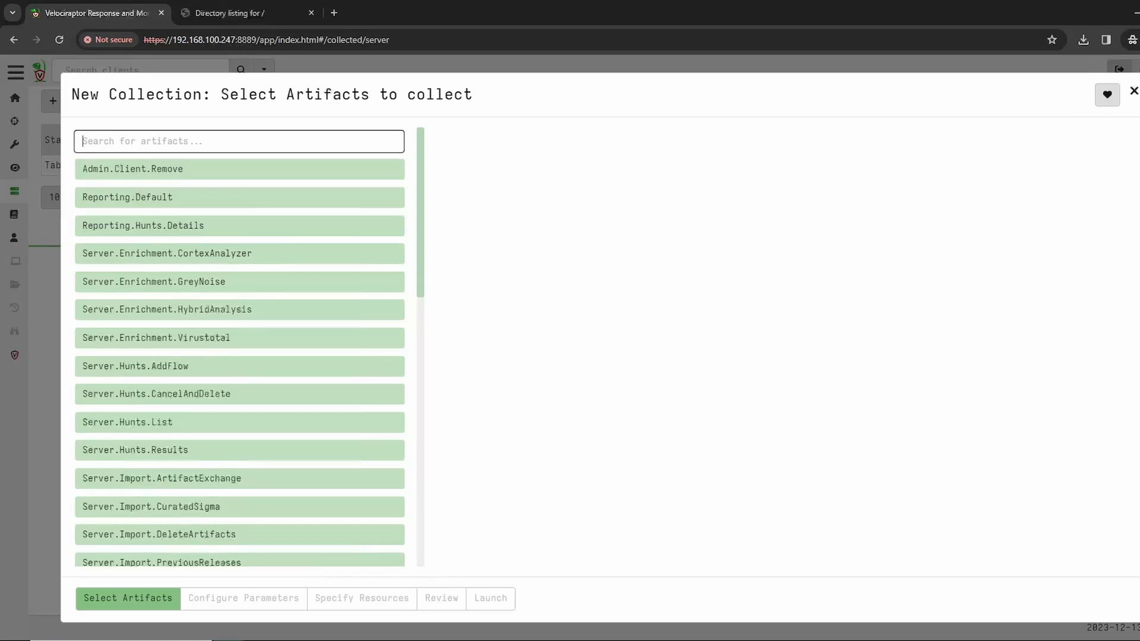
pyautogui.click(29, 214)
pyautogui.click(53, 214)
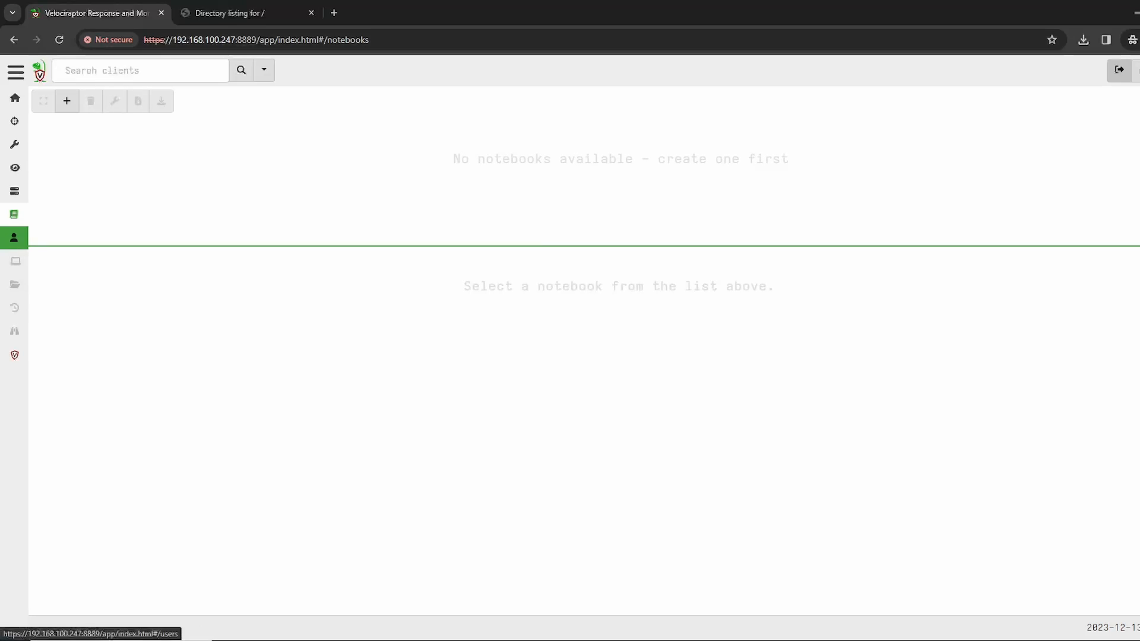
pyautogui.click(14, 237)
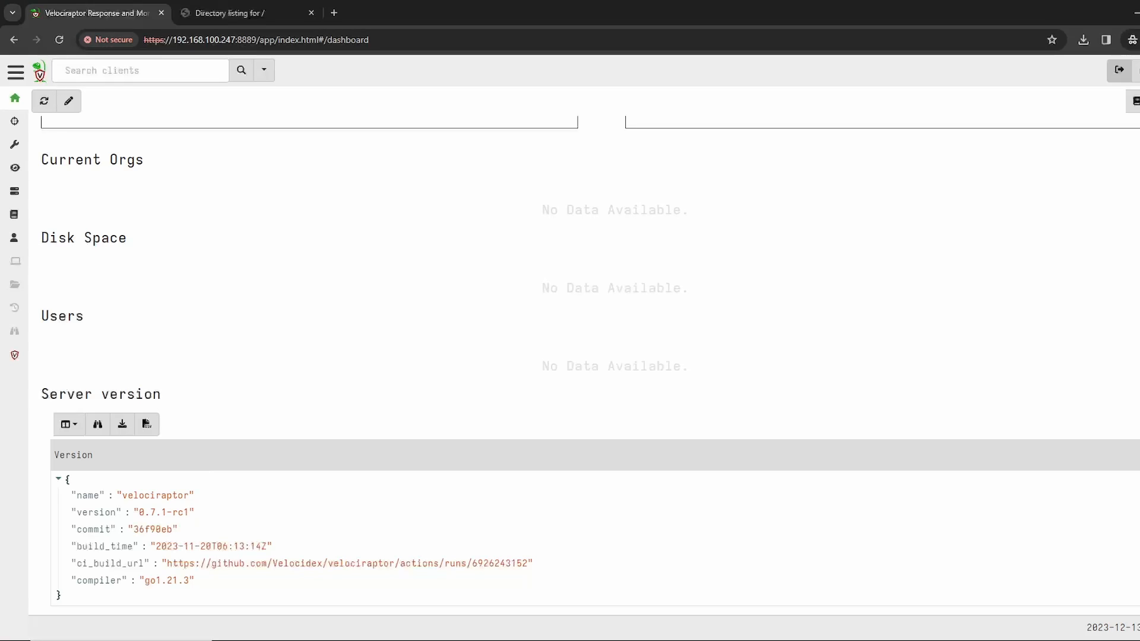
# Step: Open the DESKTOP-J78SBRN client from the list of all clients and interrogate it
pyautogui.click(241, 70)
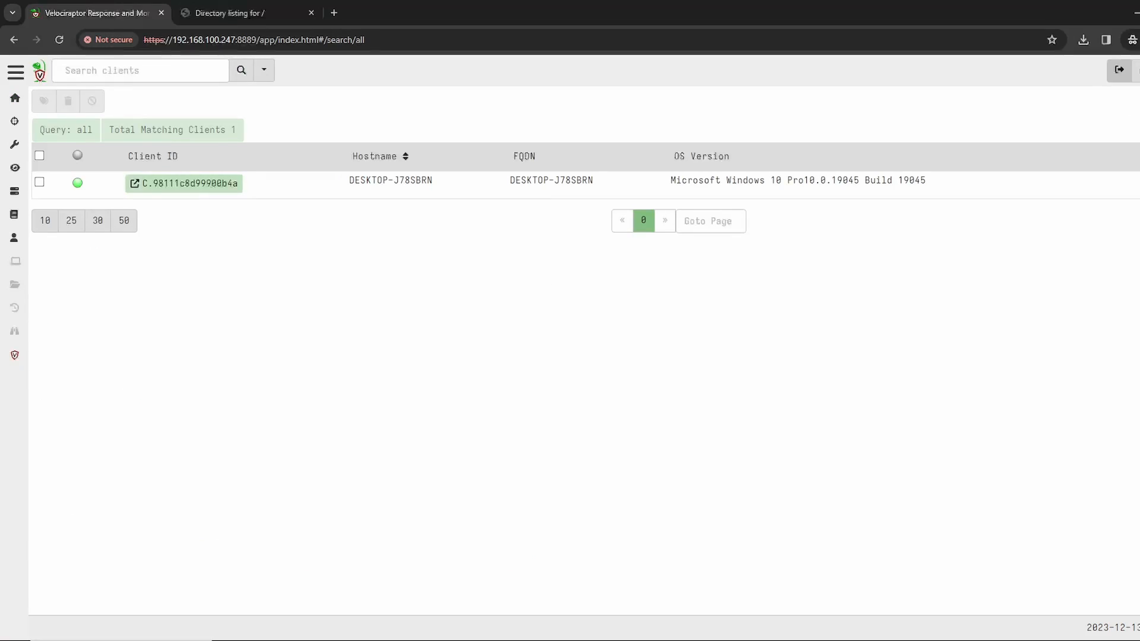
pyautogui.click(184, 183)
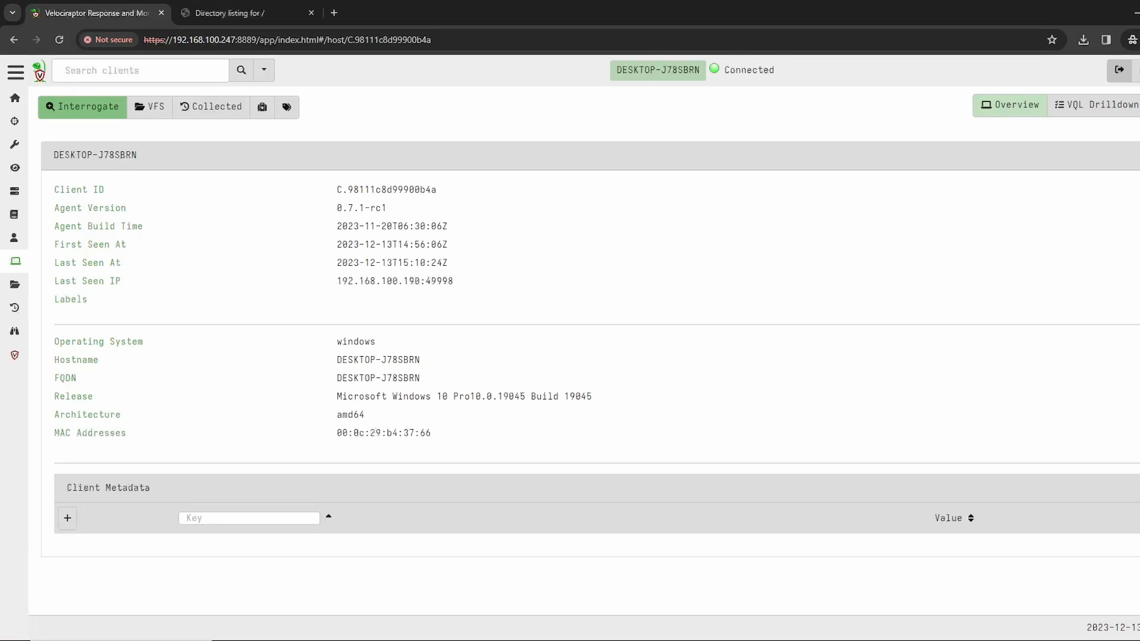
pyautogui.click(82, 107)
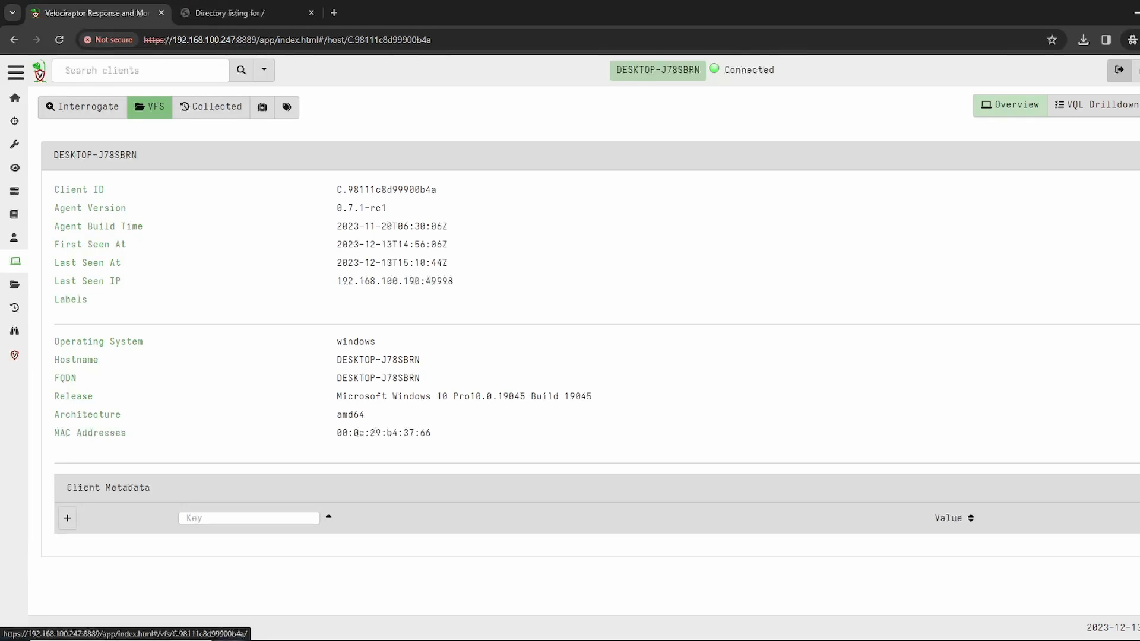
# Step: Refresh the listings of the auto folder and its C: drive in the client's virtual filesystem
pyautogui.click(150, 107)
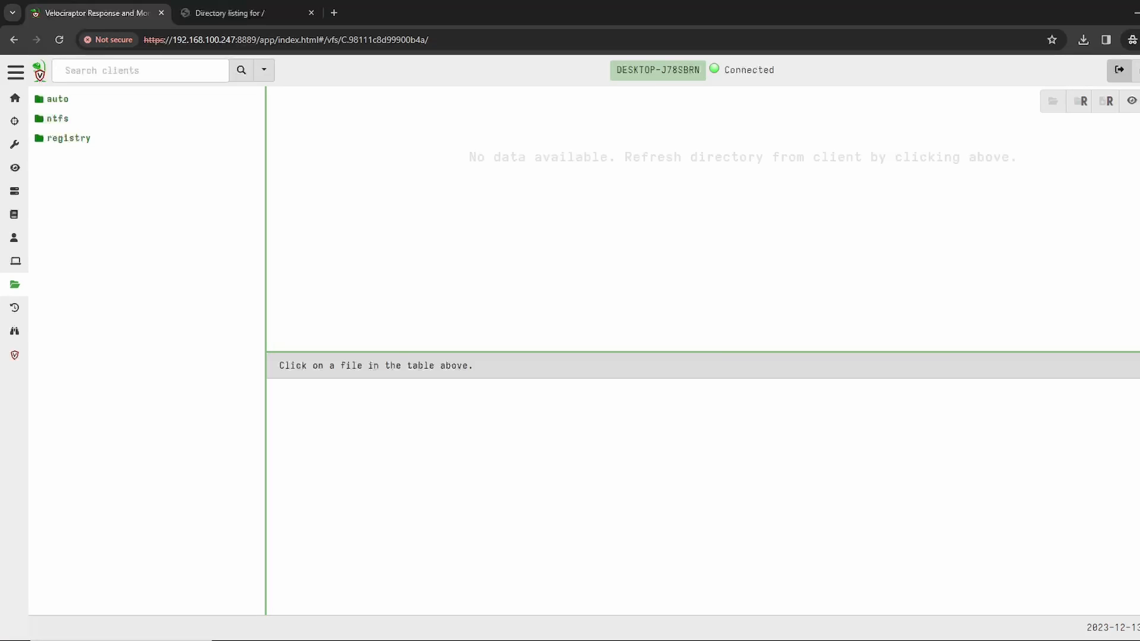
pyautogui.click(58, 99)
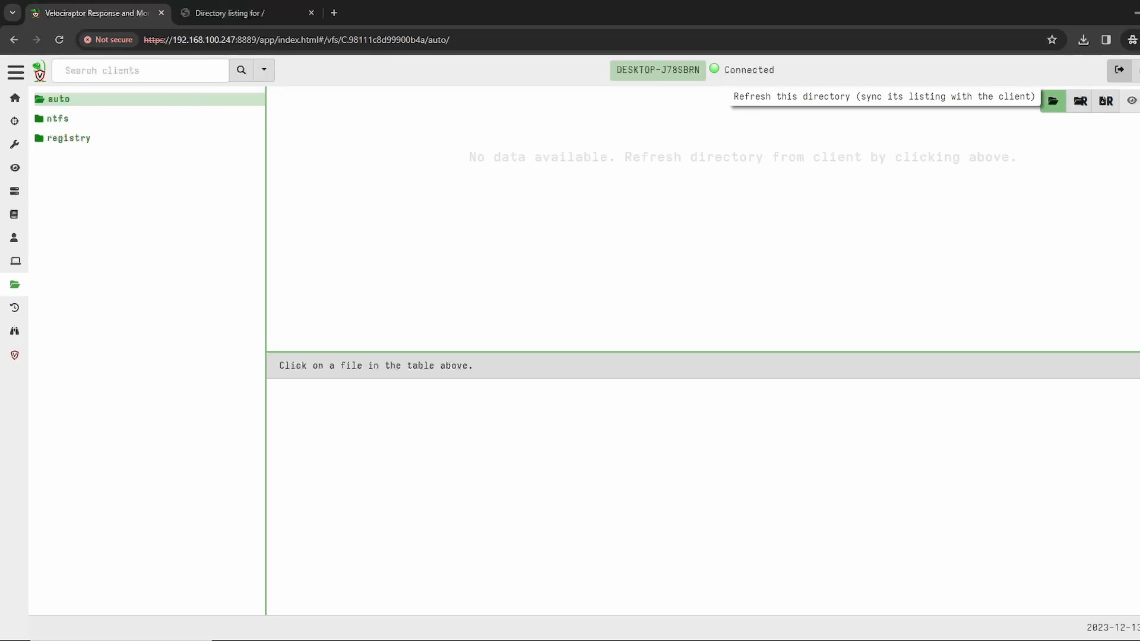
pyautogui.click(1053, 100)
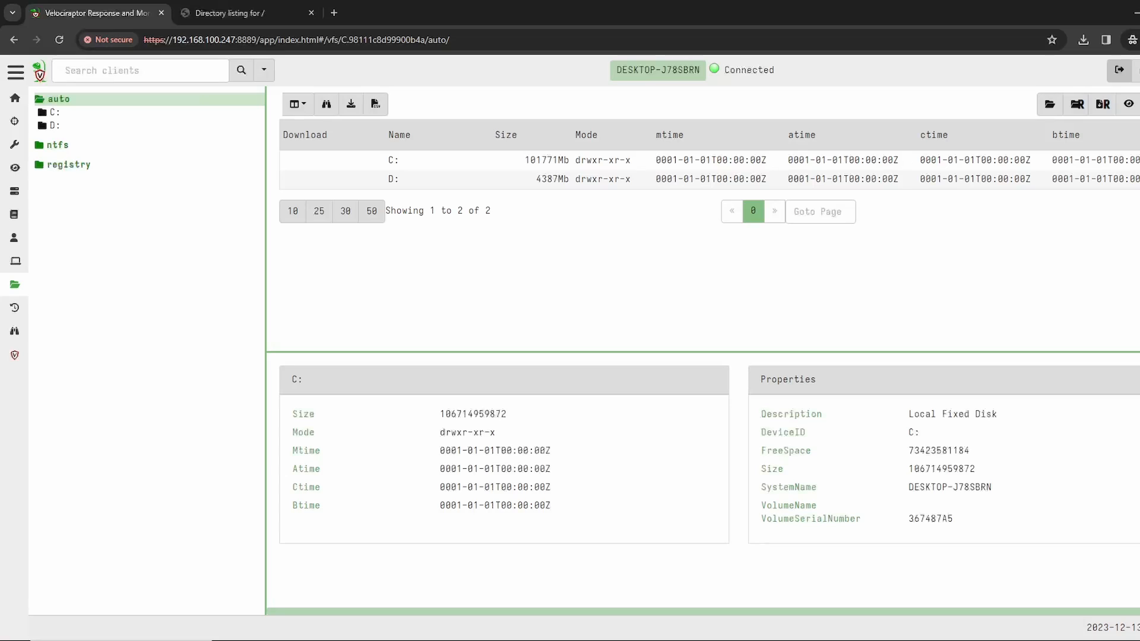
pyautogui.click(56, 112)
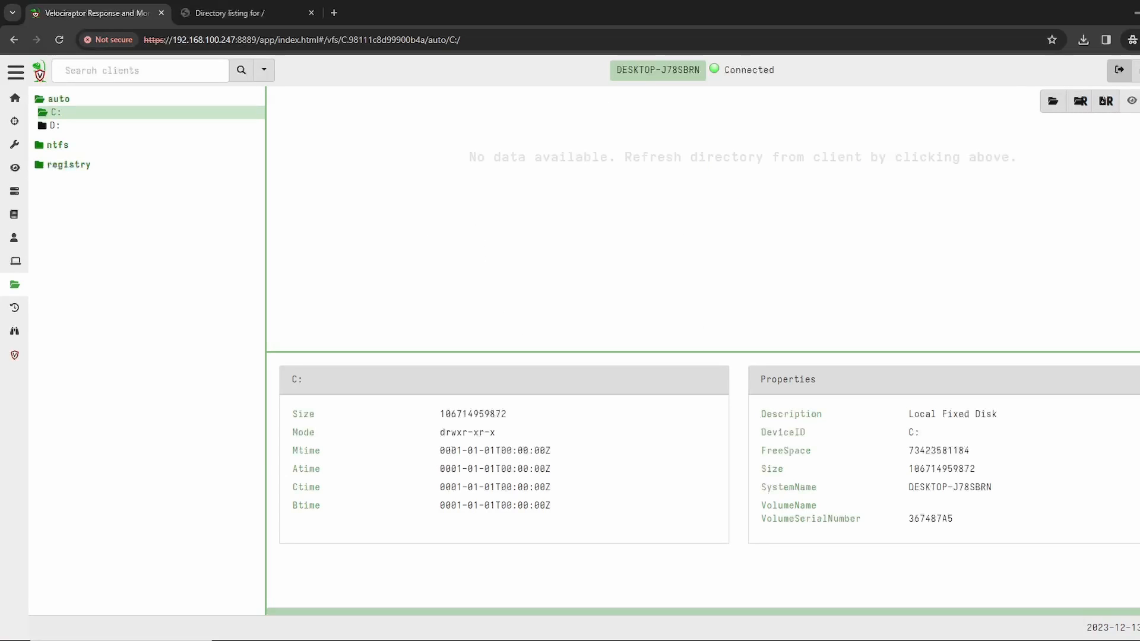
pyautogui.click(1052, 101)
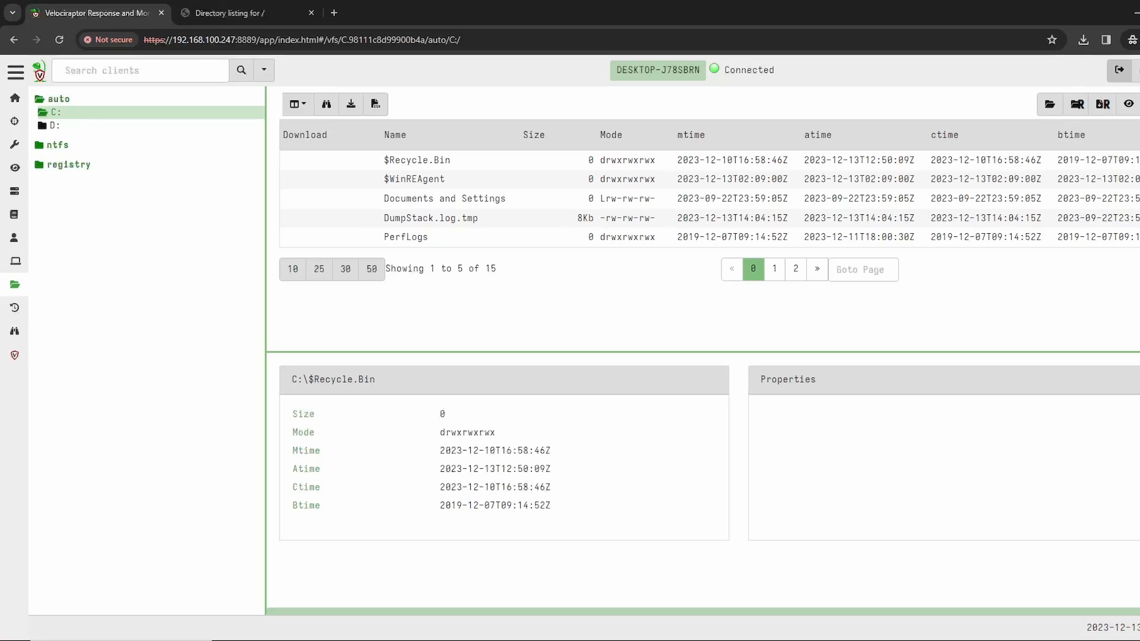
# Step: Recursively refresh the mimikatz_trunk folder inside the user's Downloads folder on C: and open its x64 subfolder
pyautogui.doubleClick(56, 112)
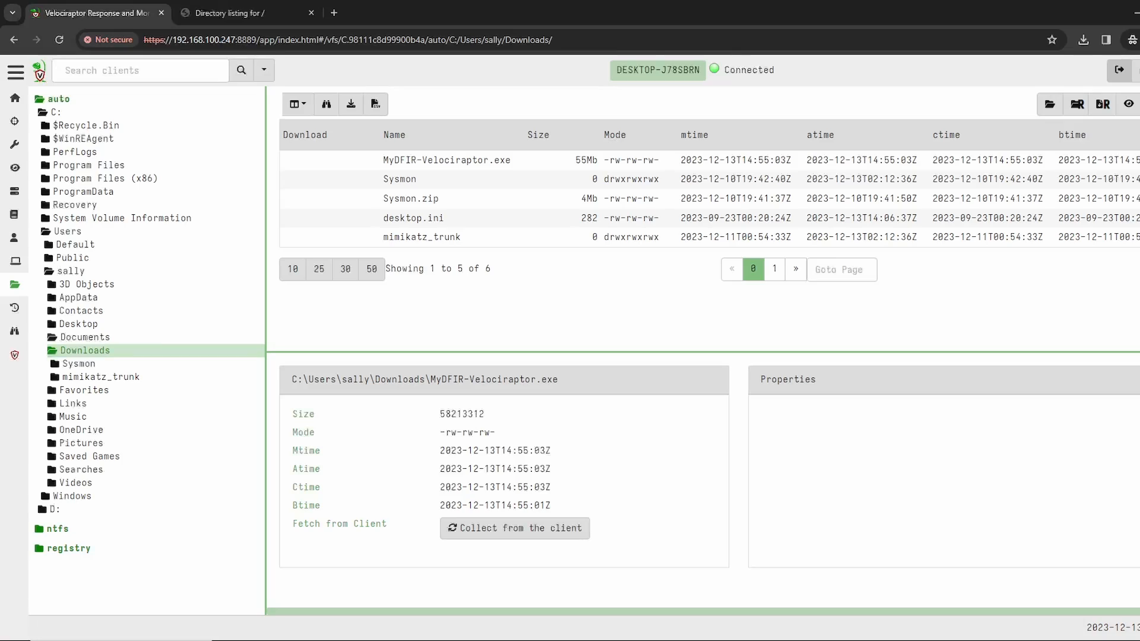
pyautogui.click(101, 377)
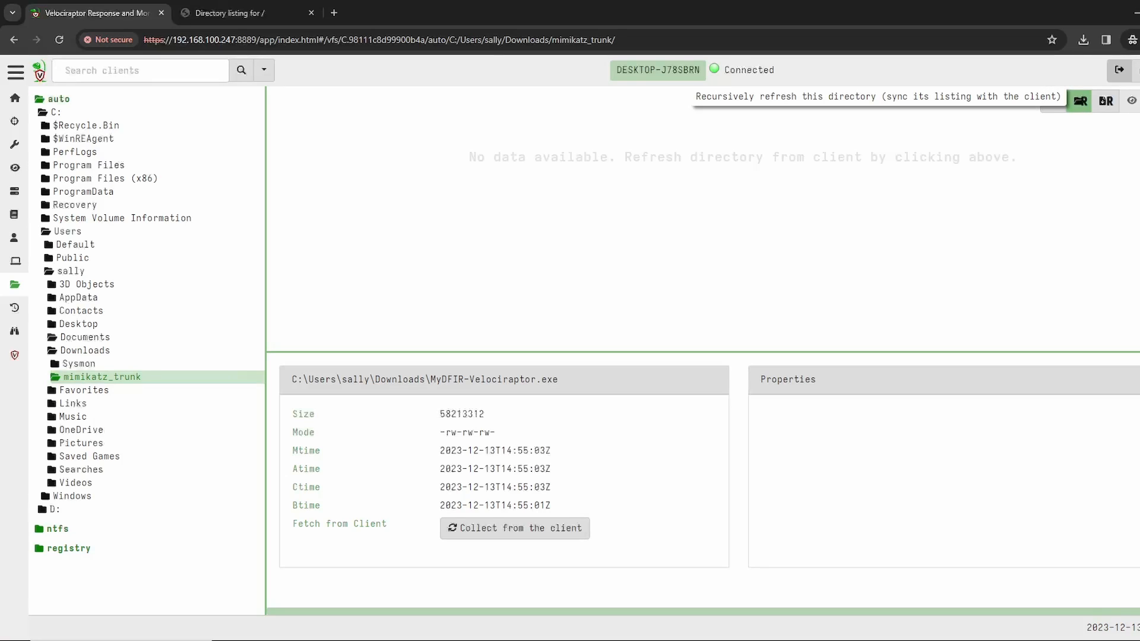
pyautogui.click(1080, 101)
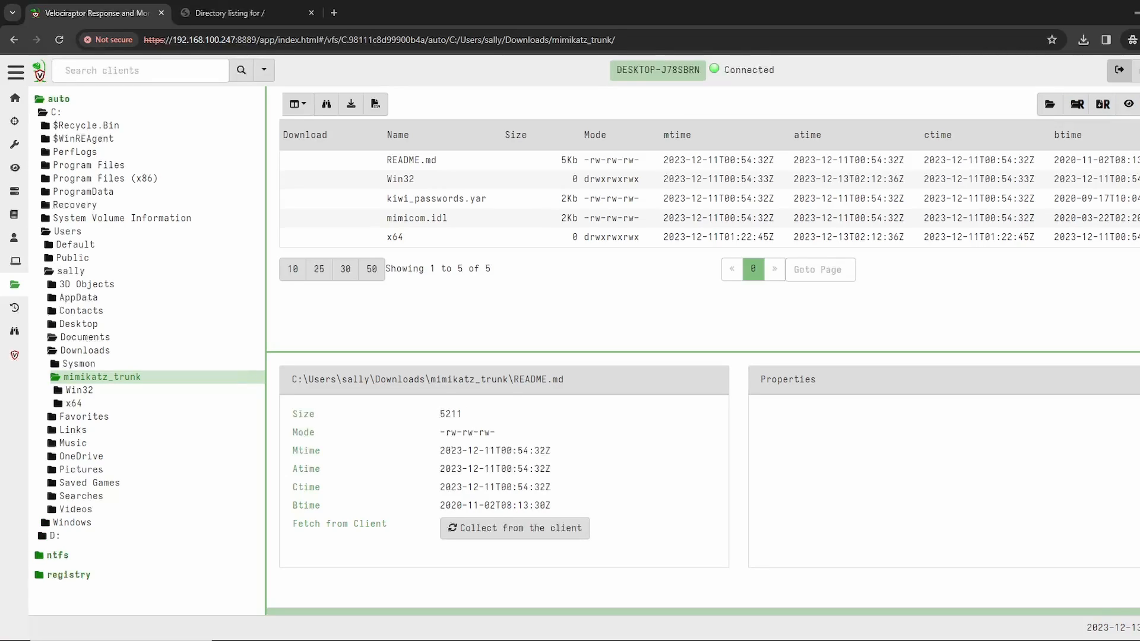
pyautogui.click(74, 403)
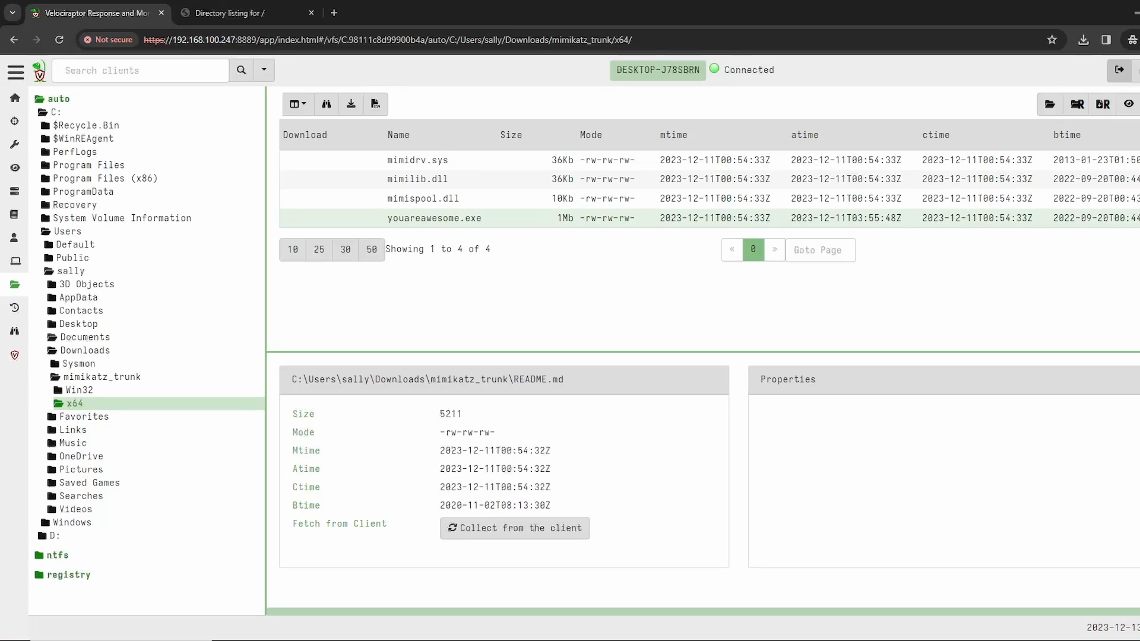
# Step: Collect youareawesome.exe from the client and save a copy to the local Downloads folder
pyautogui.click(434, 219)
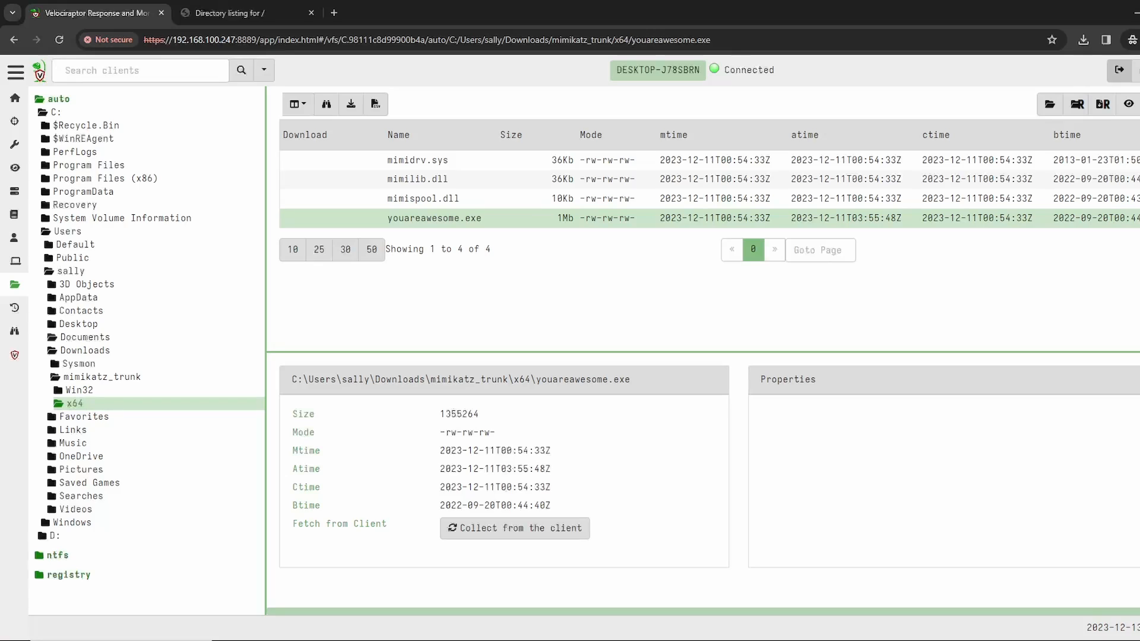
pyautogui.click(514, 528)
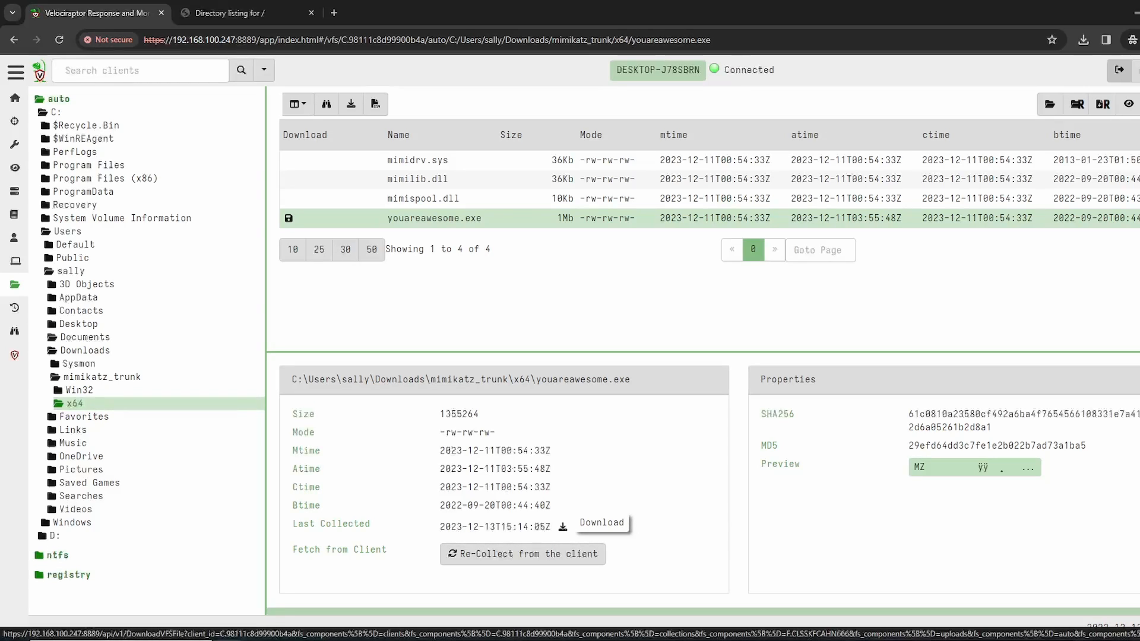
pyautogui.click(563, 526)
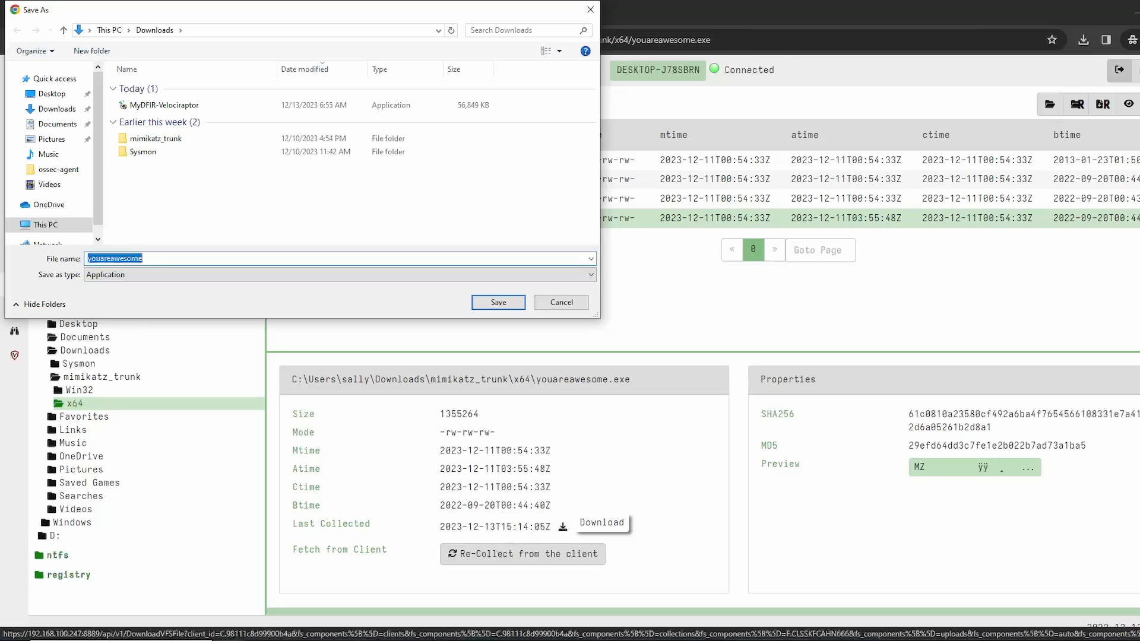
pyautogui.press('Return')
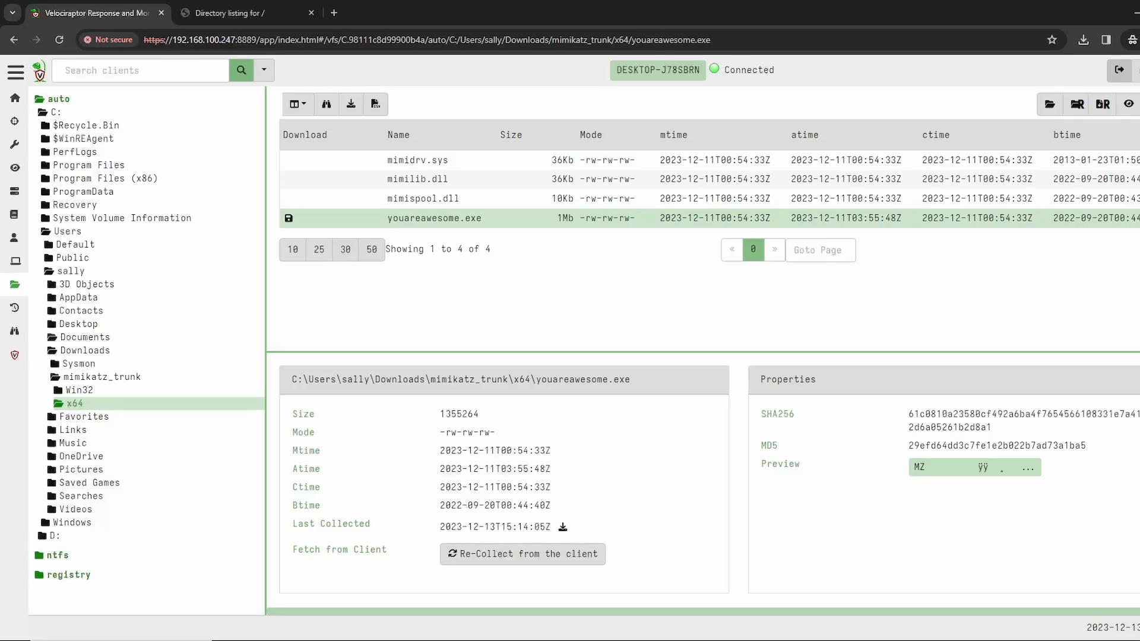
# Step: Open the client's collected artifacts and examine the state and duration of the Generic.Client.Info collection created by mydfir
pyautogui.click(15, 261)
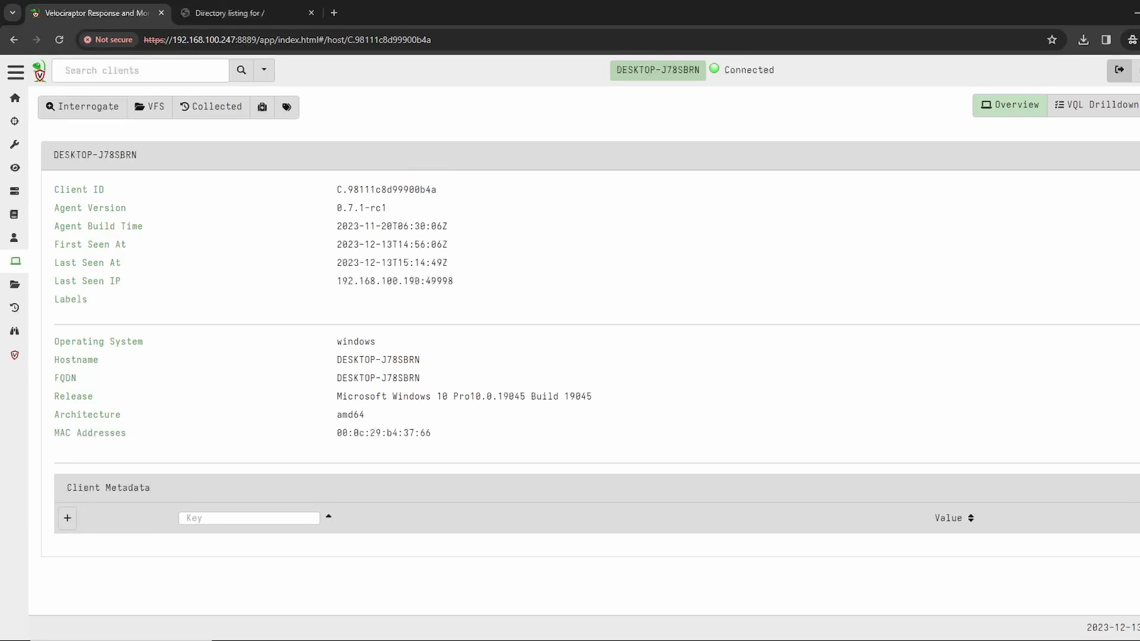
pyautogui.click(211, 107)
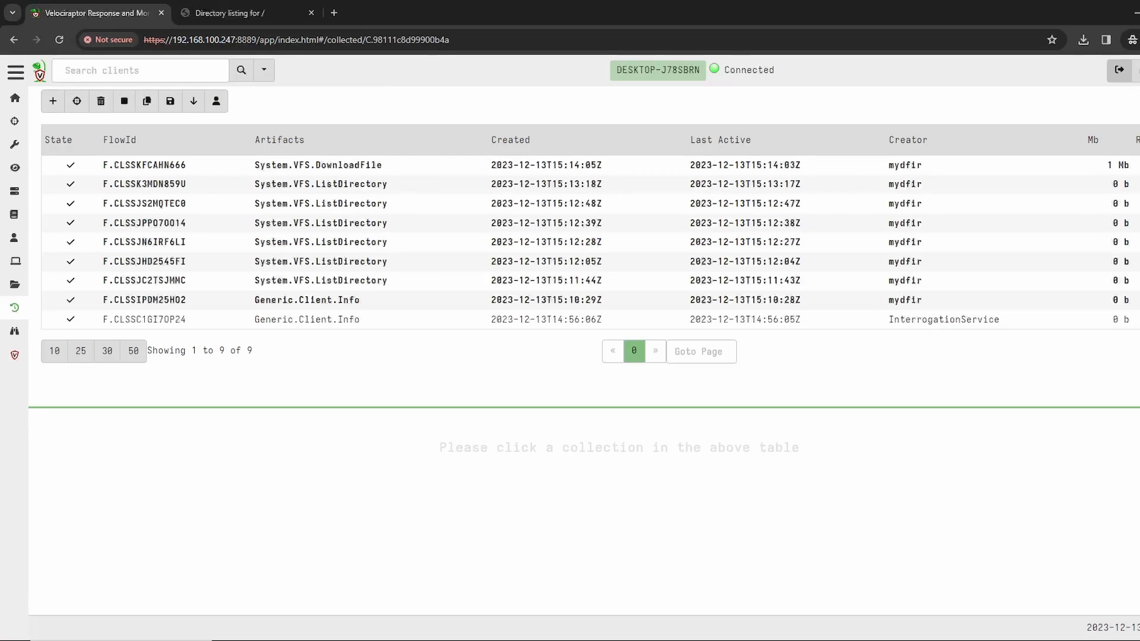
pyautogui.moveTo(197, 351); pyautogui.dragTo(231, 351)
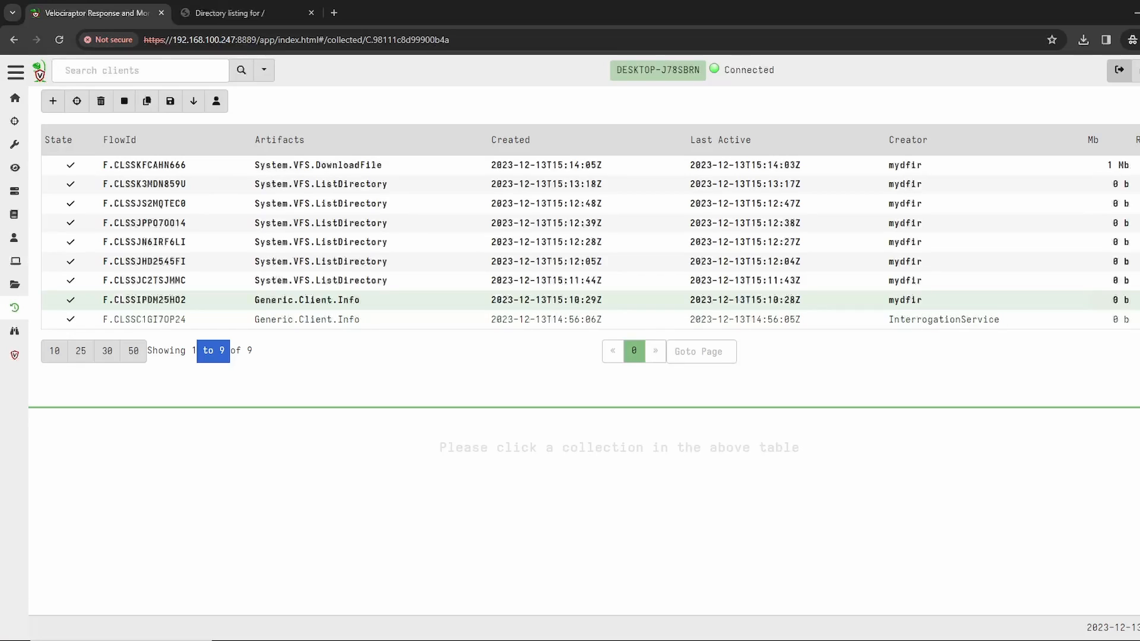
pyautogui.click(143, 300)
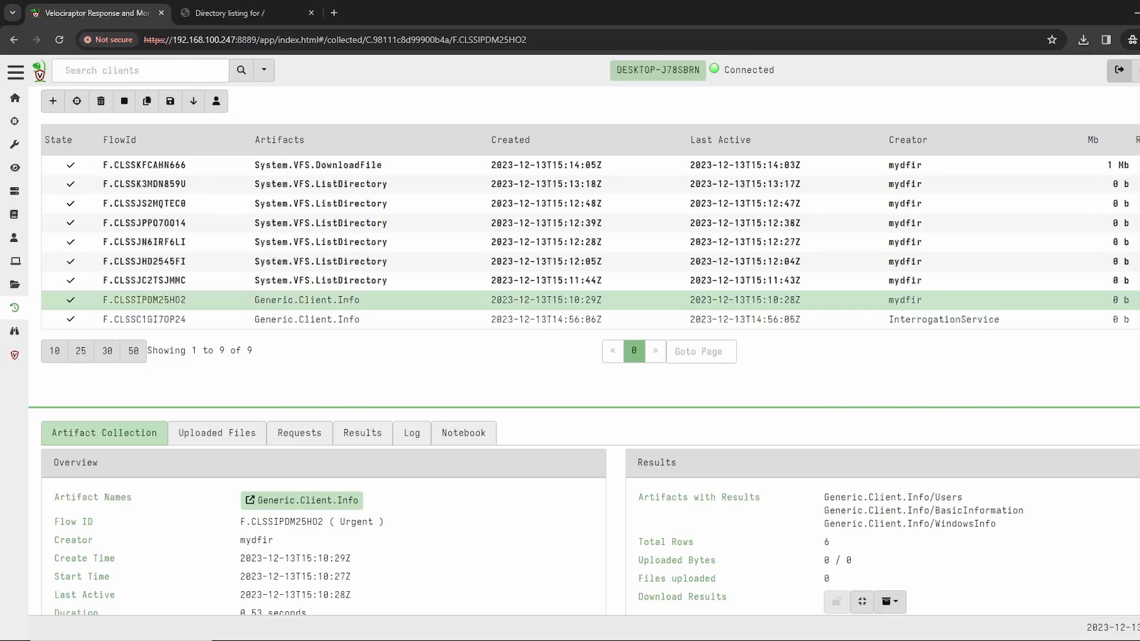
pyautogui.moveTo(356, 407); pyautogui.dragTo(357, 295)
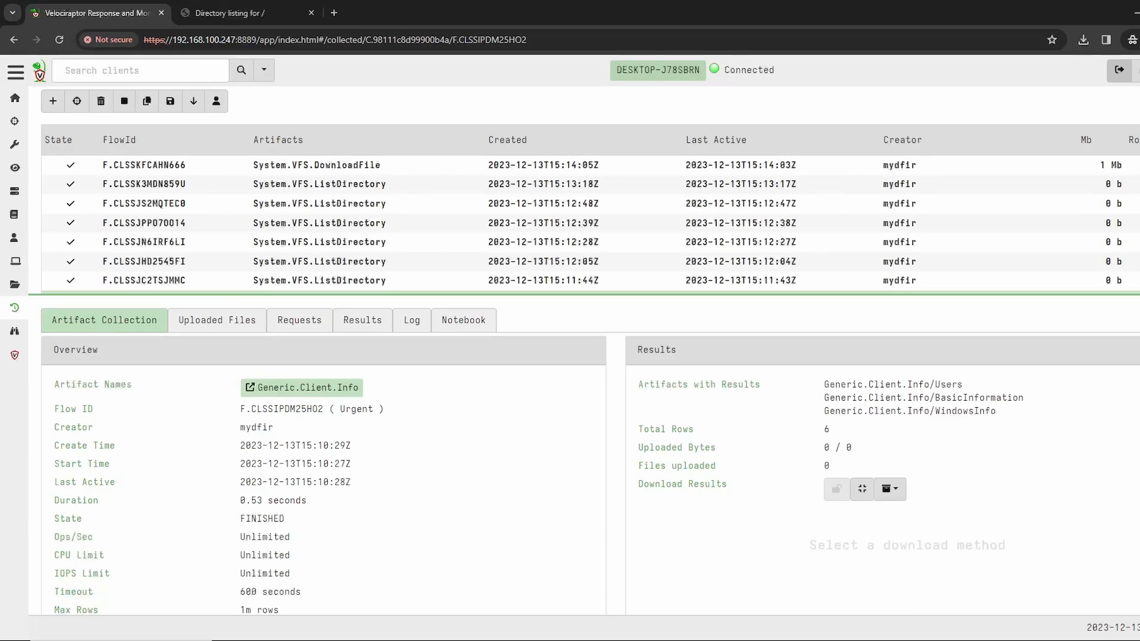
pyautogui.doubleClick(262, 519)
pyautogui.moveTo(307, 501); pyautogui.dragTo(251, 501)
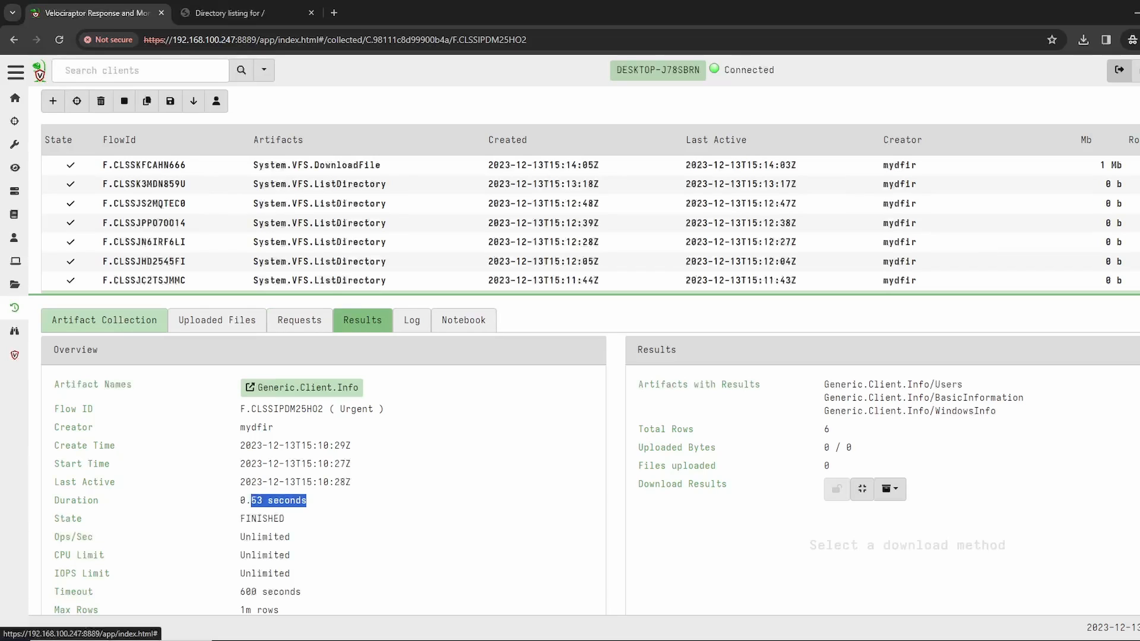
# Step: Review the Generic.Client.Info results for Users, BasicInformation and WindowsInfo
pyautogui.click(362, 321)
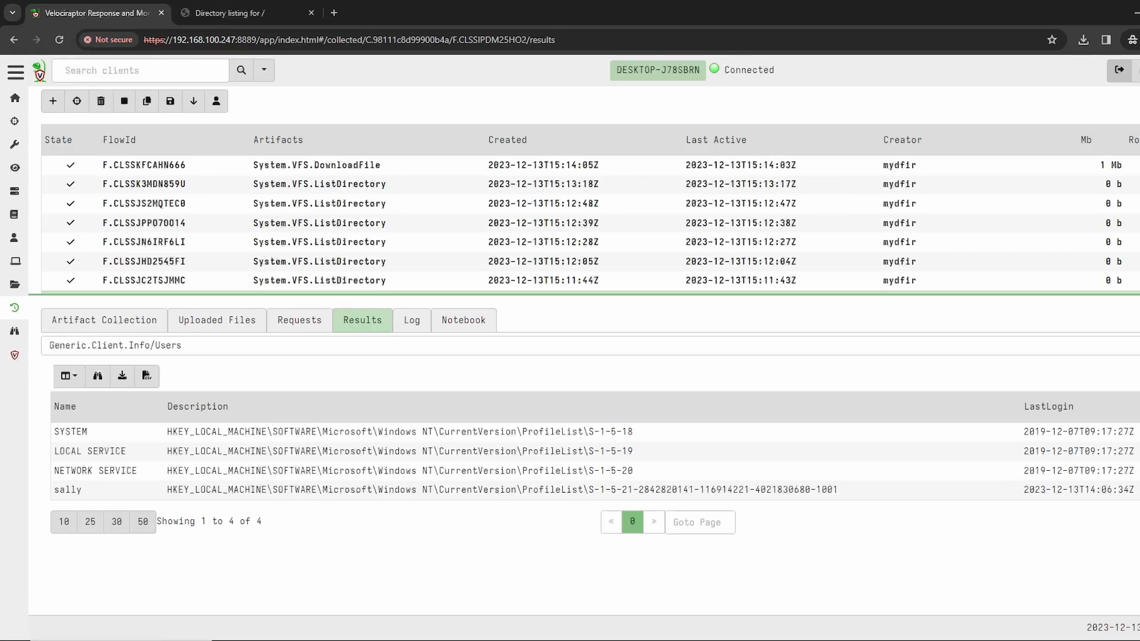
pyautogui.click(296, 345)
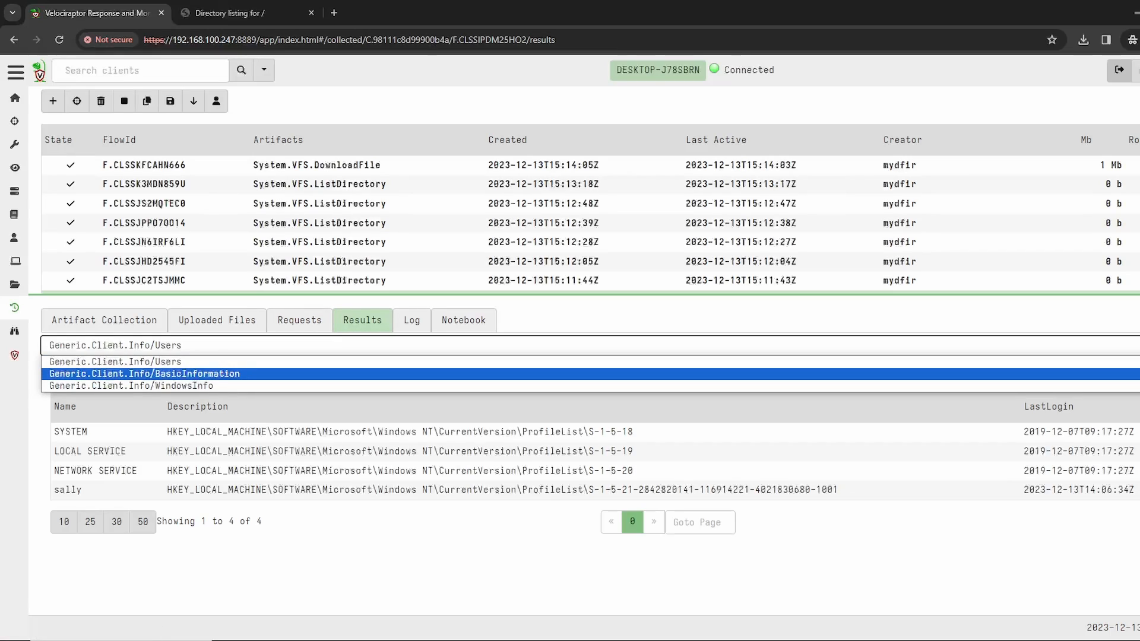
pyautogui.click(144, 374)
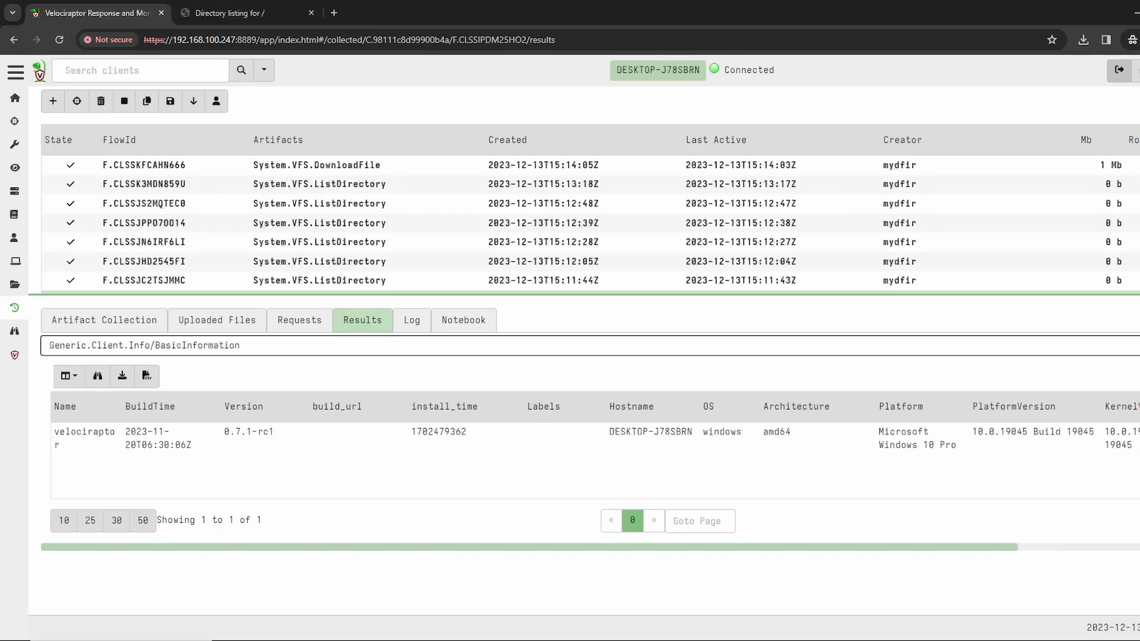
pyautogui.click(144, 346)
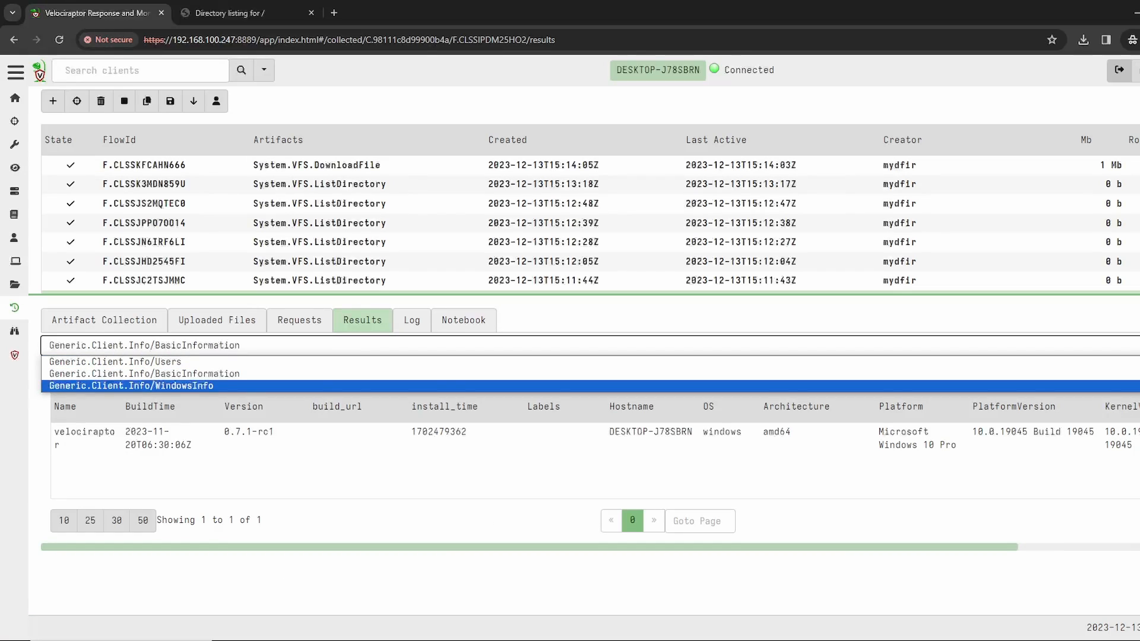
pyautogui.press('Return')
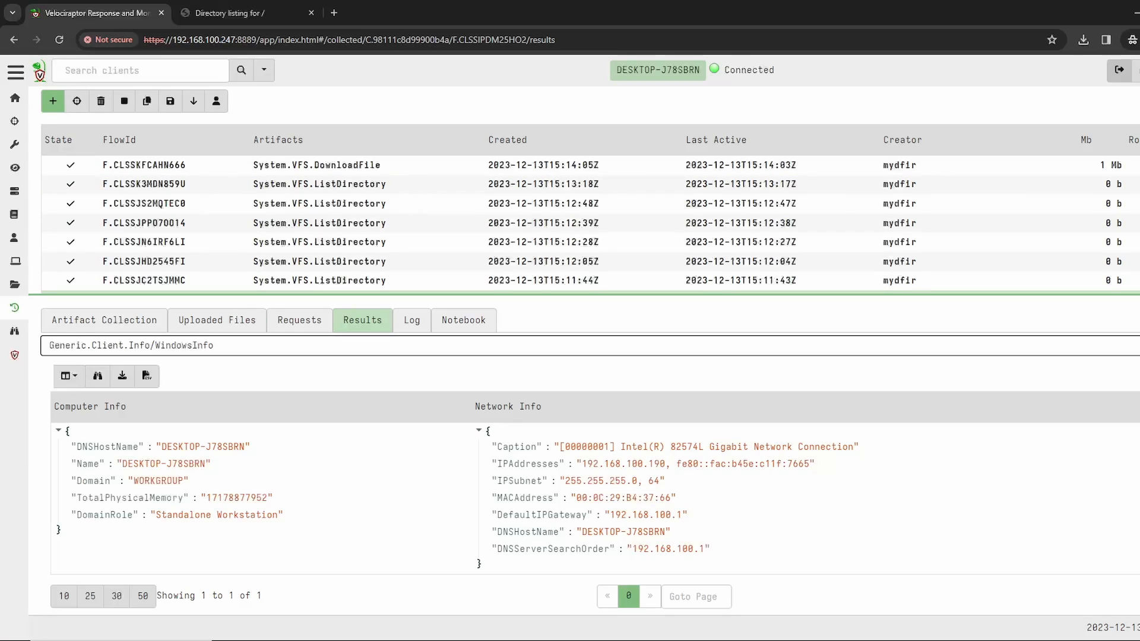
# Step: Start a new collection on the client, search the artifacts for pslist and select Windows.System.Pslist
pyautogui.click(53, 101)
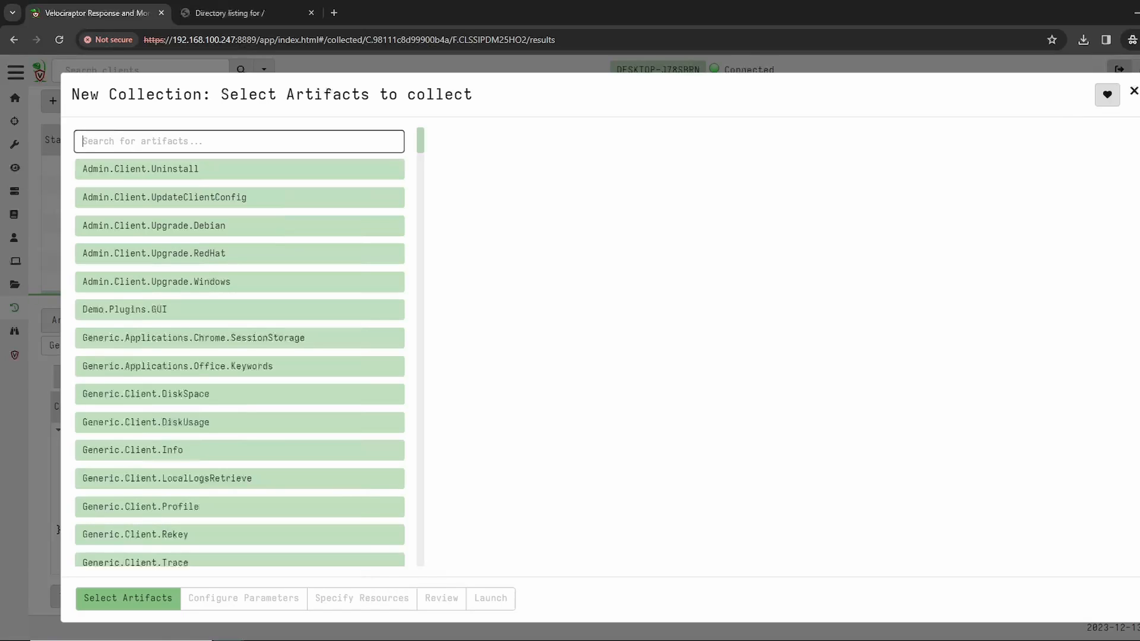
pyautogui.write('pslist')
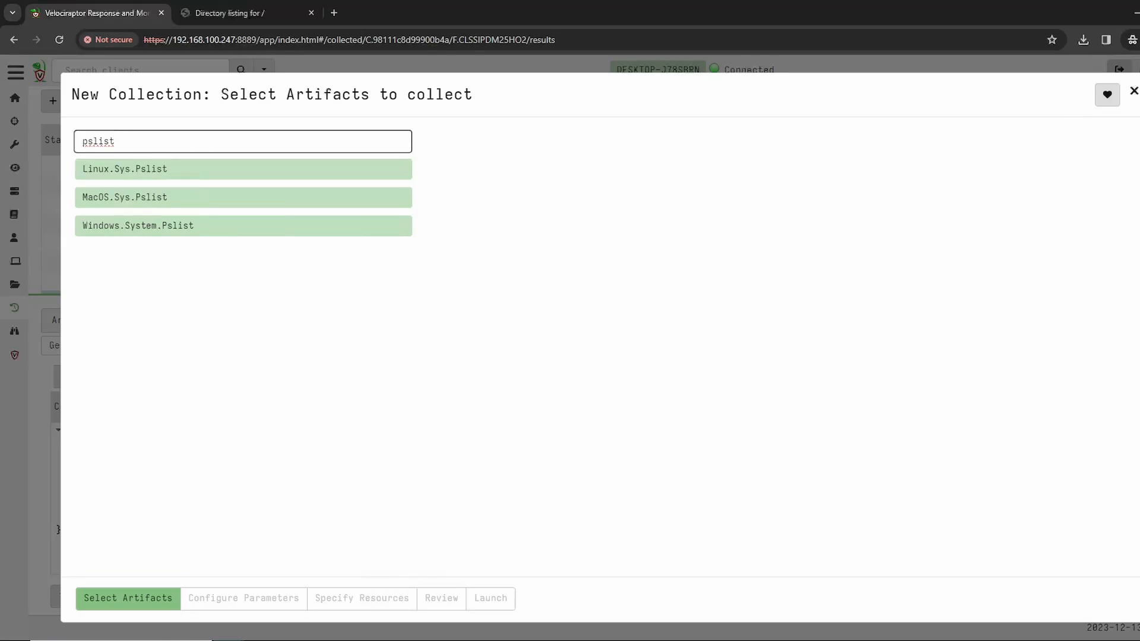
pyautogui.press('Down')
pyautogui.press('Down')
pyautogui.press('Down')
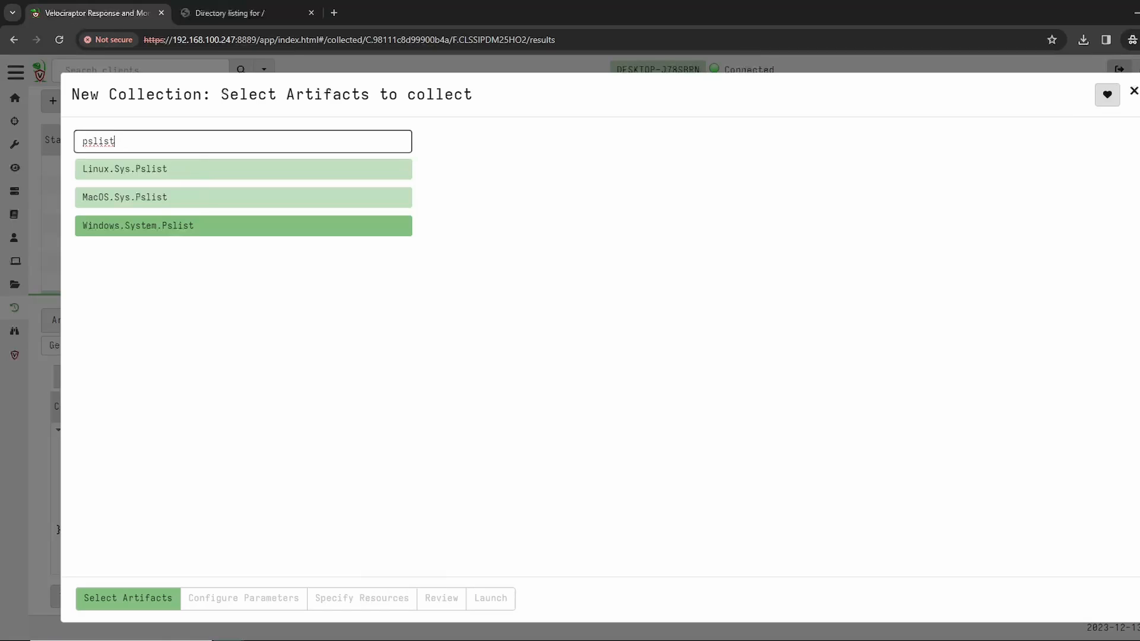
pyautogui.press('Return')
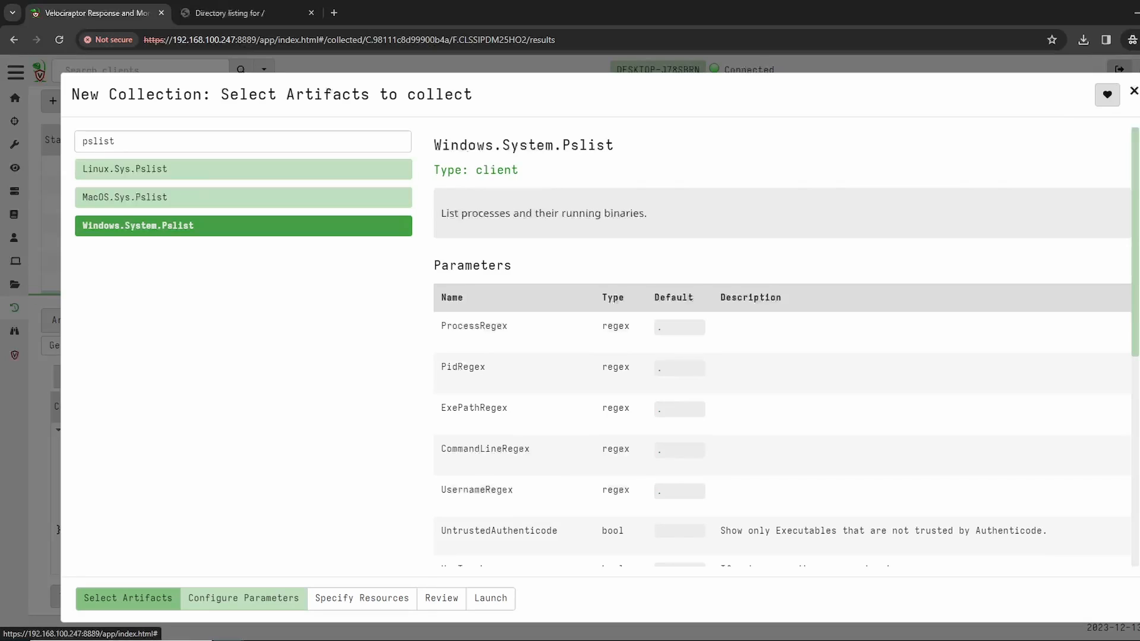
# Step: Review the Windows.System.Pslist parameters, resource limits and request, and launch the collection with the default settings
pyautogui.click(244, 598)
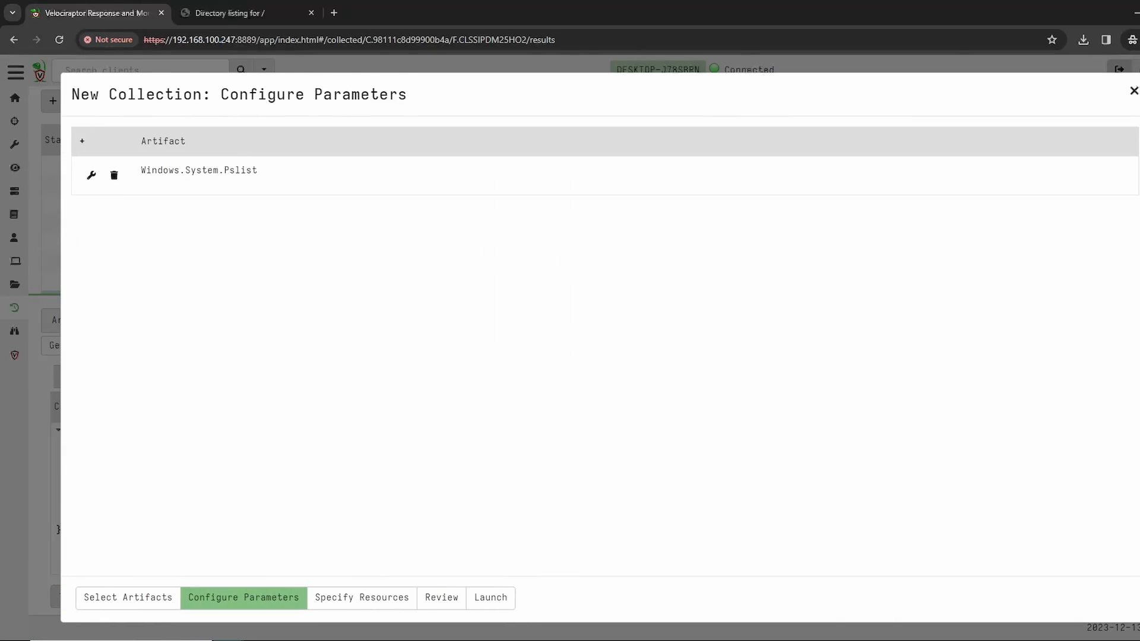
pyautogui.click(91, 175)
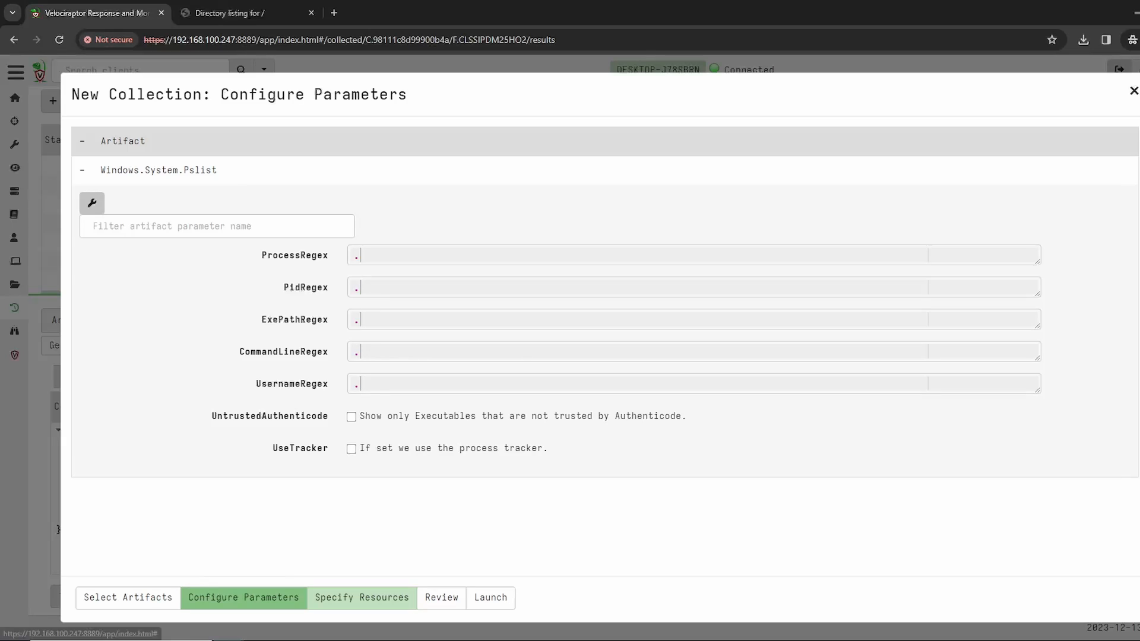
pyautogui.click(362, 598)
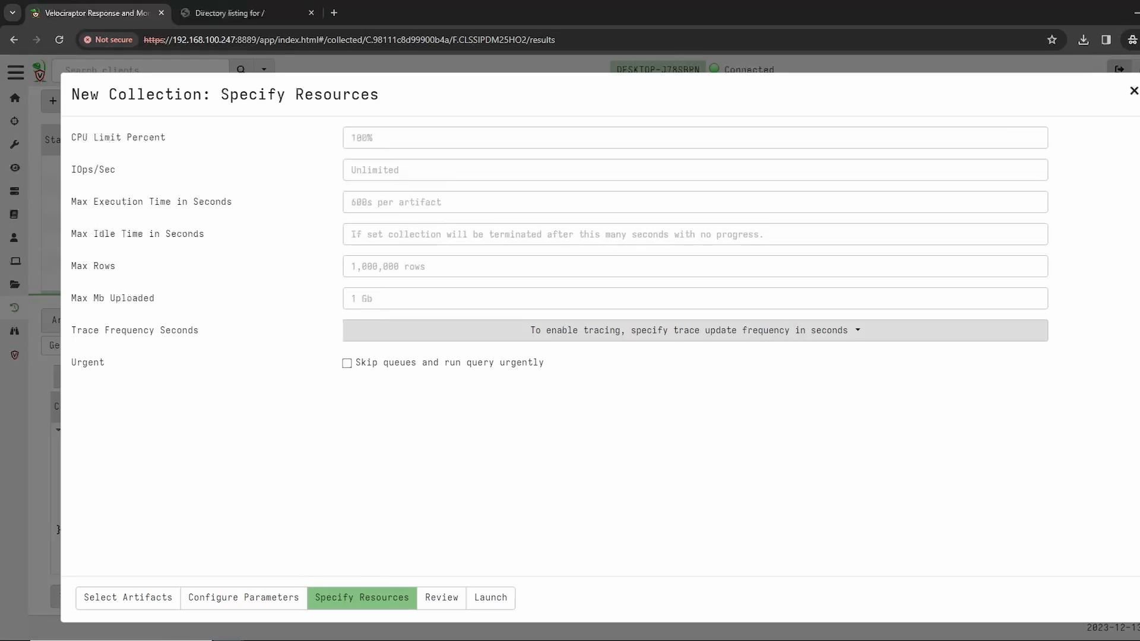
pyautogui.click(442, 598)
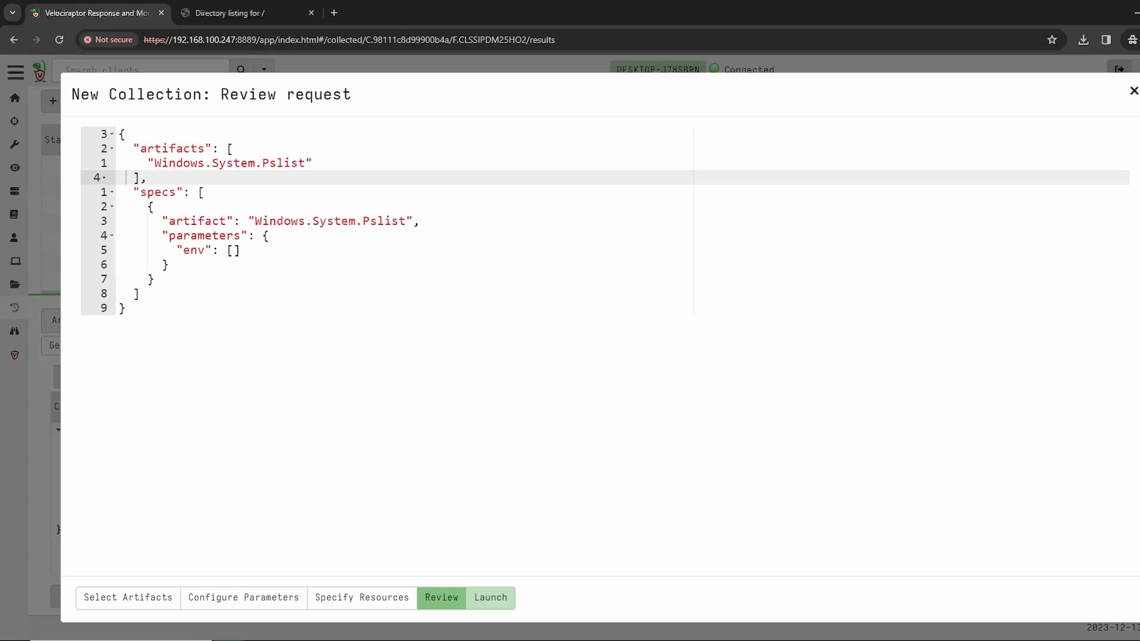
pyautogui.click(490, 597)
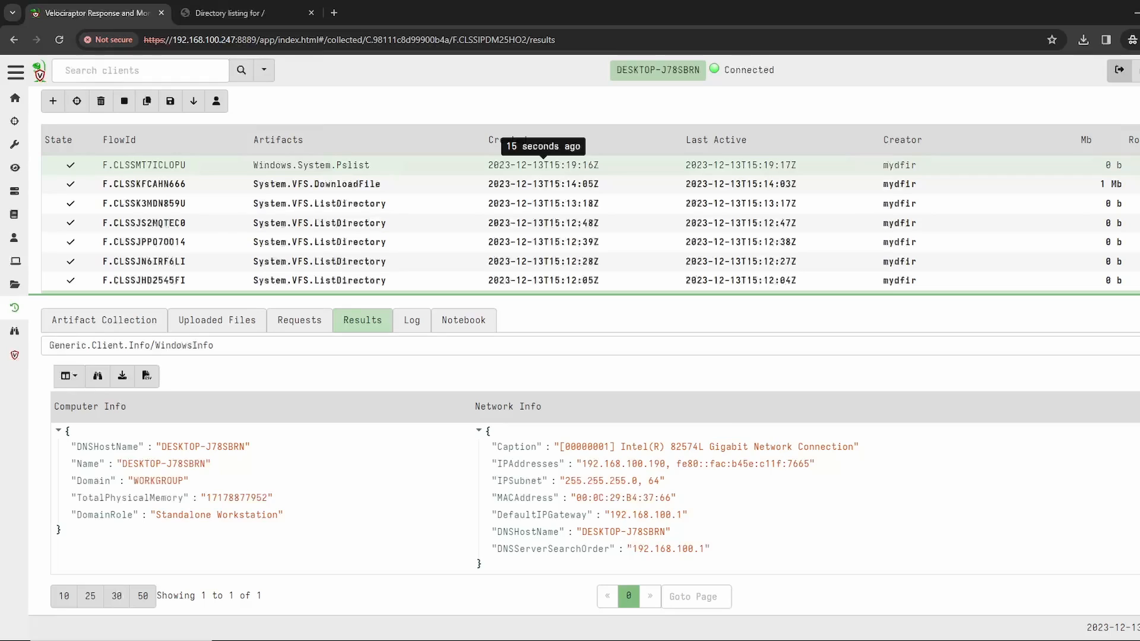
# Step: Open the Windows.System.Pslist collection and check its duration and state in the overview
pyautogui.click(543, 165)
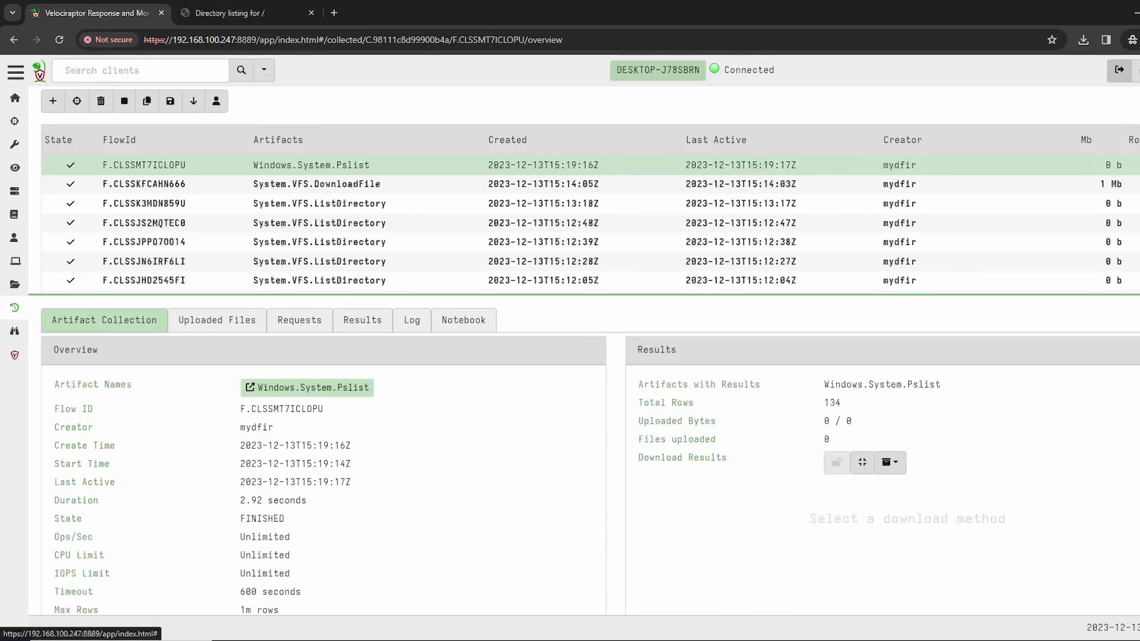
pyautogui.moveTo(307, 500); pyautogui.dragTo(240, 500)
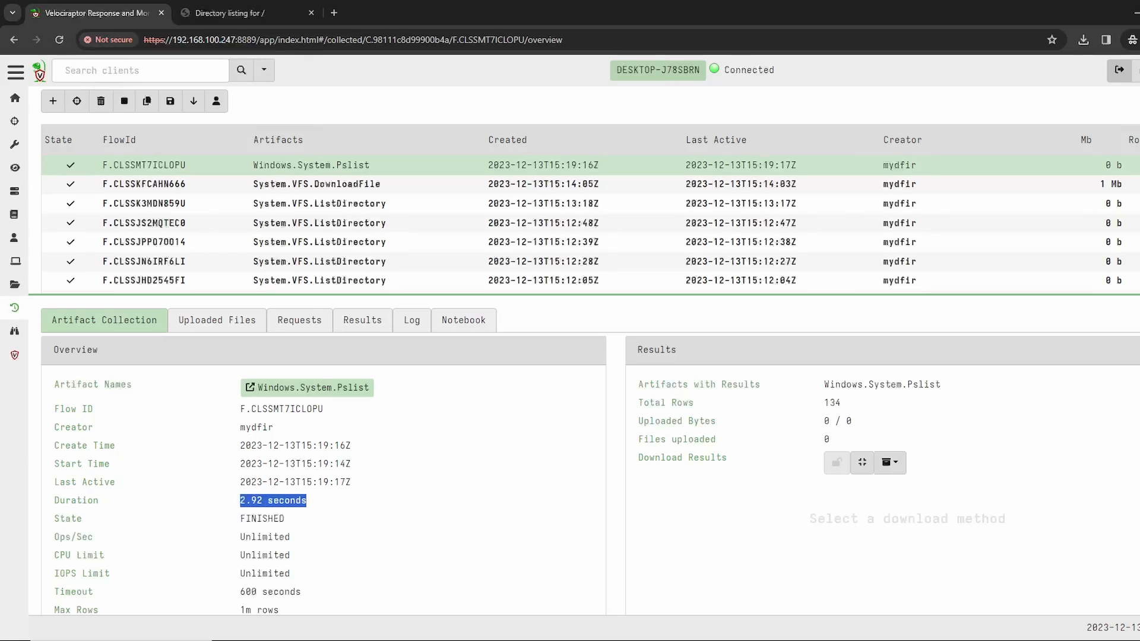
pyautogui.moveTo(285, 519); pyautogui.dragTo(240, 518)
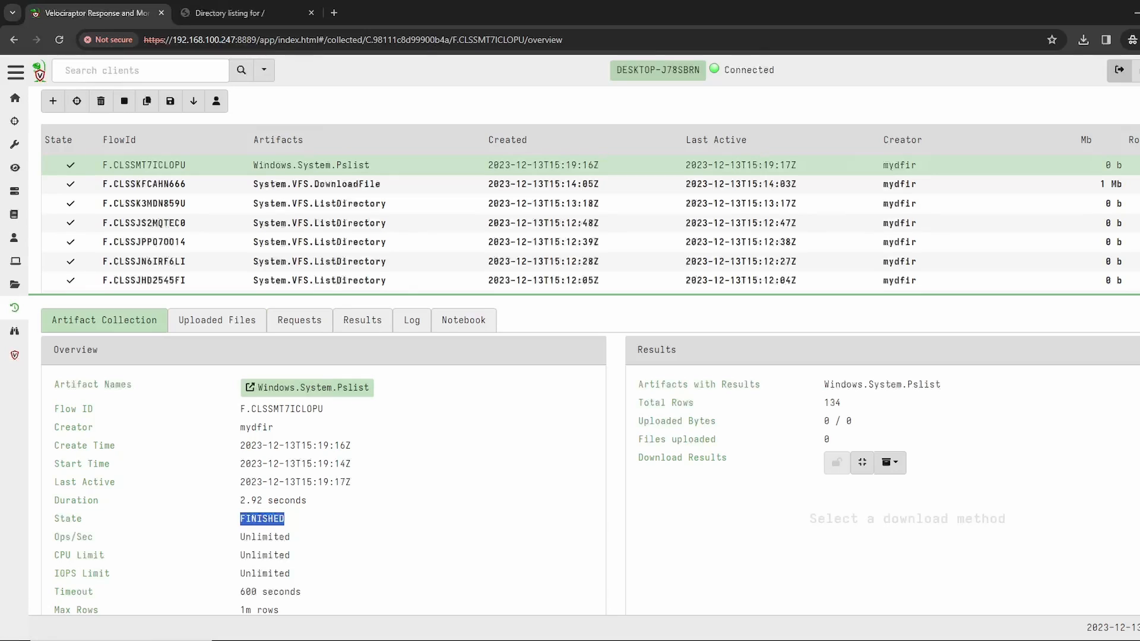
# Step: Examine the process rows in the Windows.System.Pslist results and set the table to 50 rows per page
pyautogui.click(362, 320)
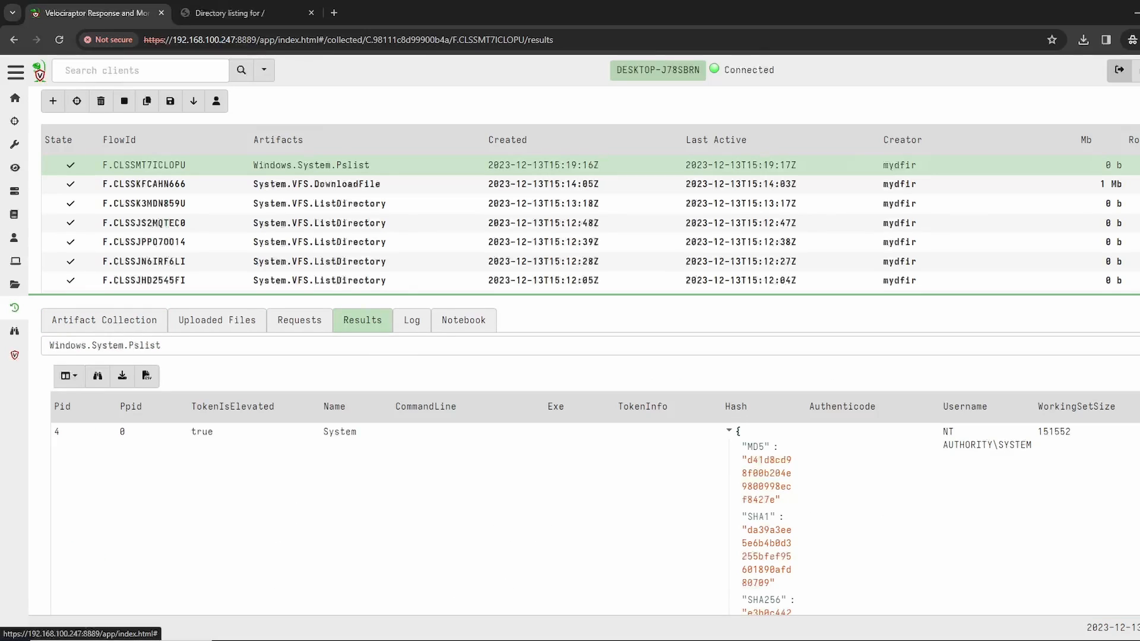
pyautogui.scroll(-4, 591, 457)
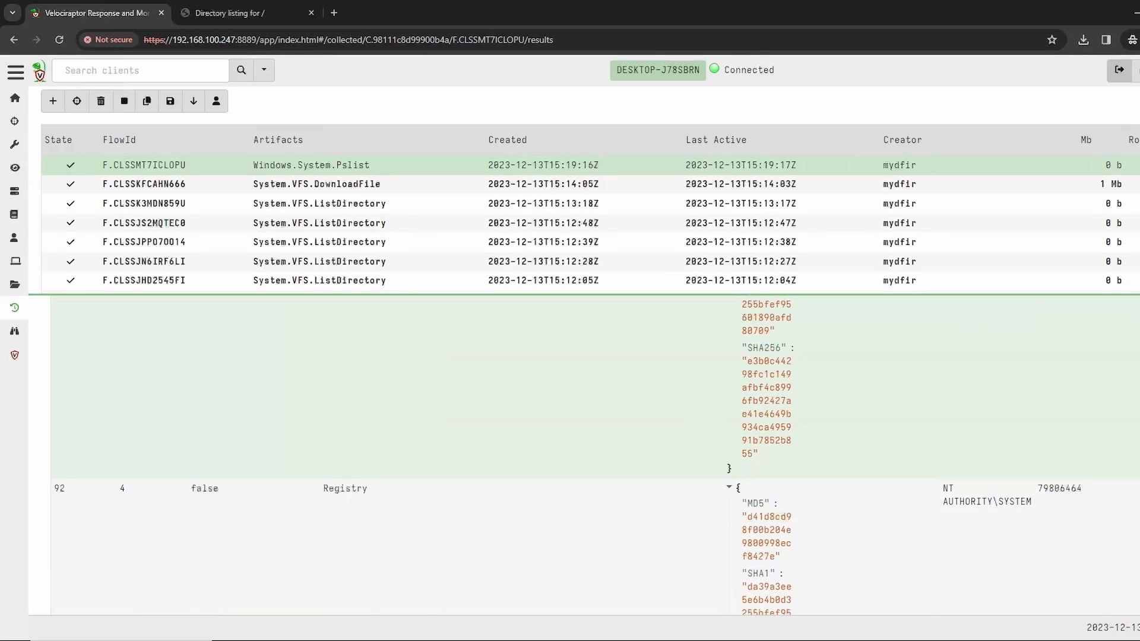
pyautogui.scroll(5, 590, 457)
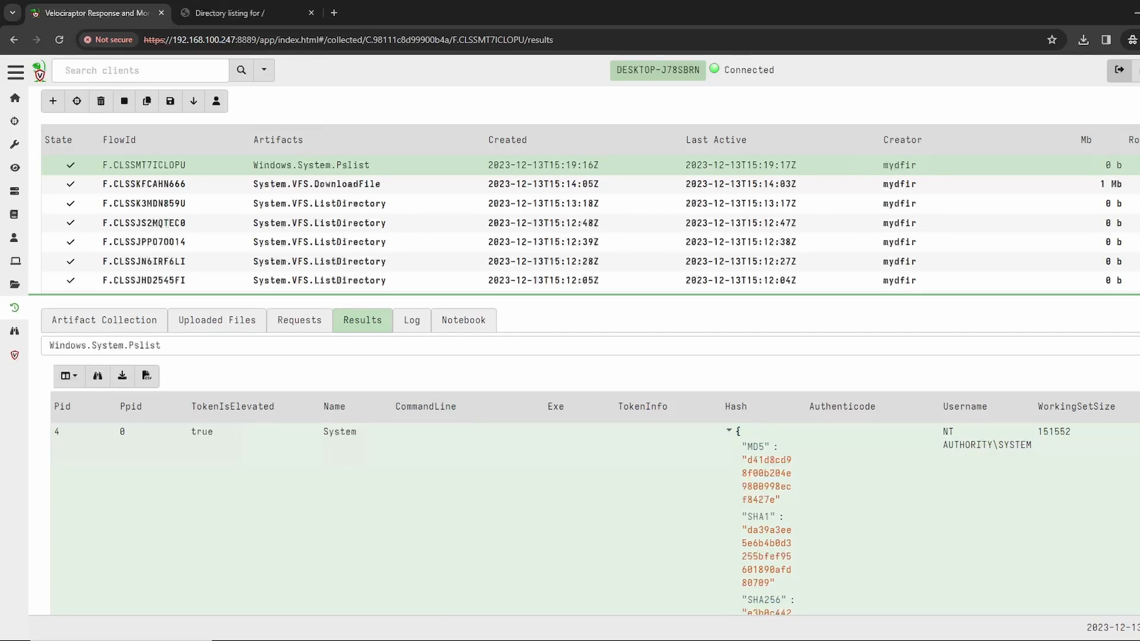
pyautogui.scroll(-6, 590, 457)
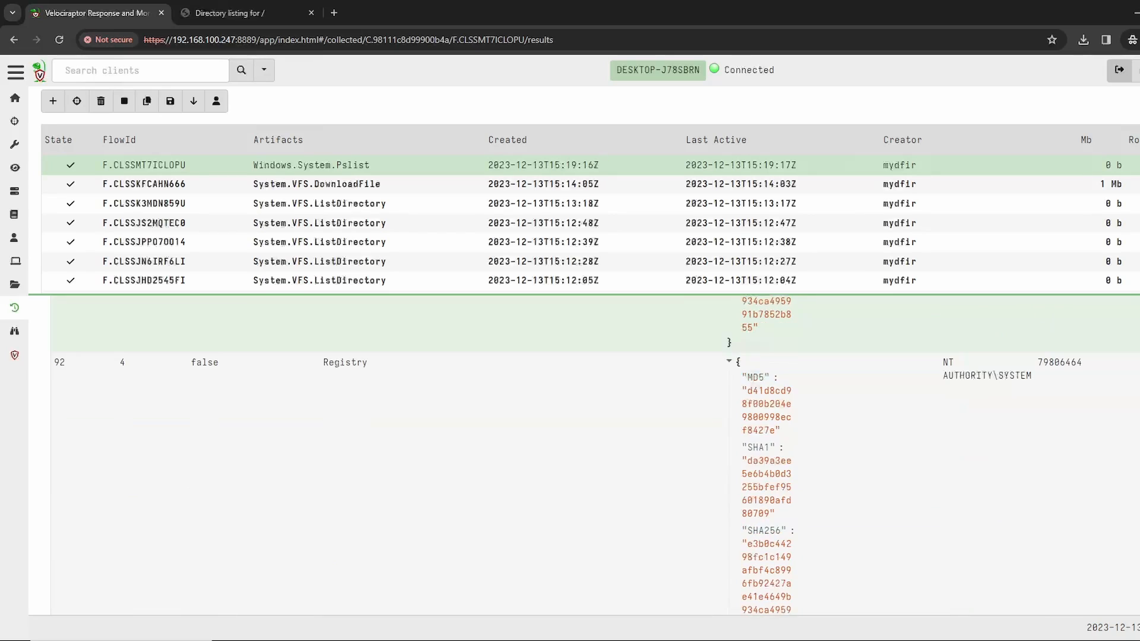
pyautogui.scroll(-4, 591, 458)
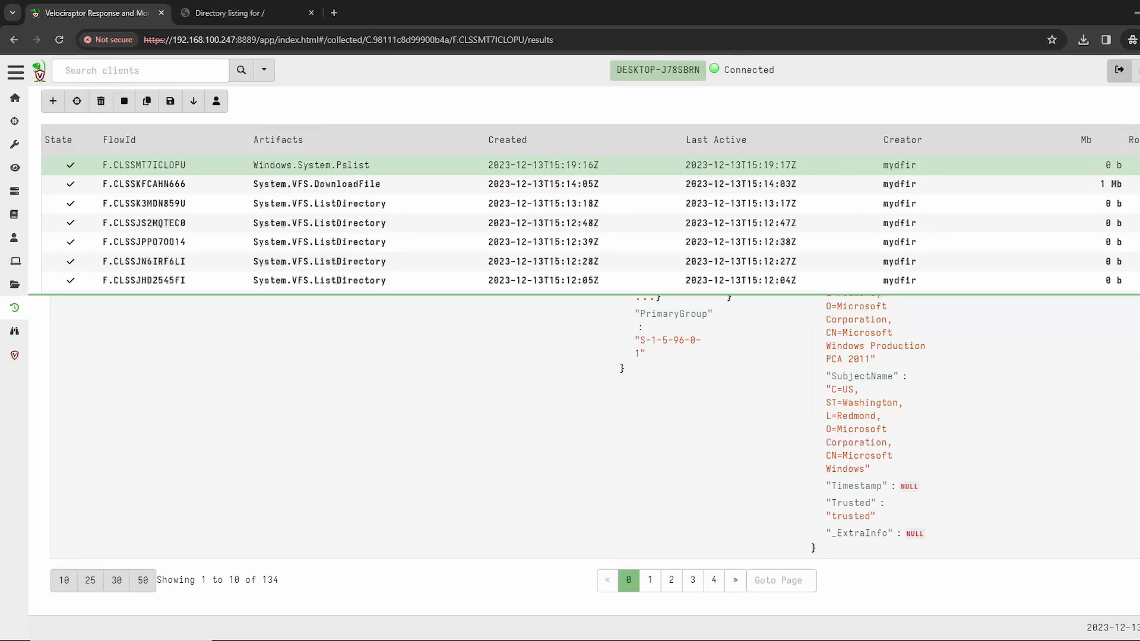
pyautogui.moveTo(184, 580); pyautogui.dragTo(245, 580)
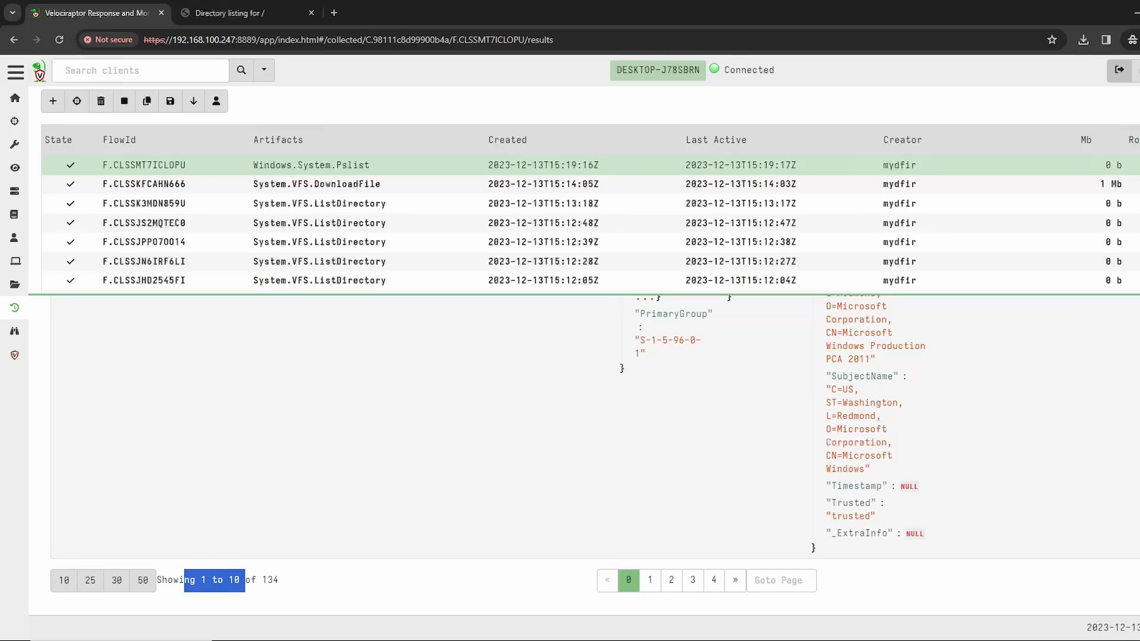
pyautogui.click(244, 580)
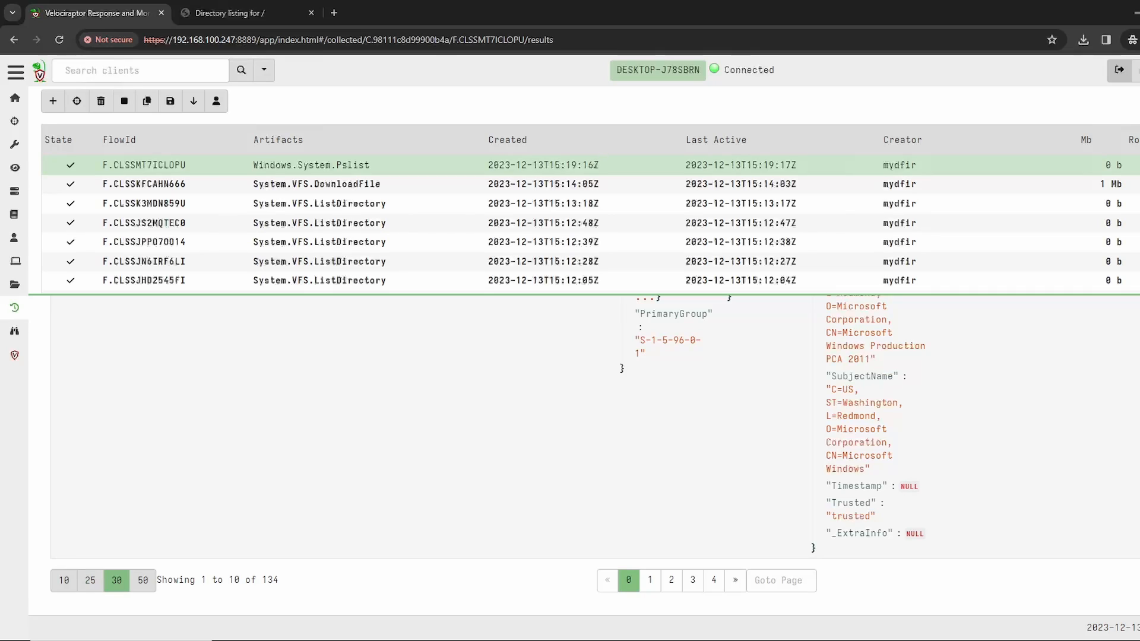
pyautogui.click(143, 580)
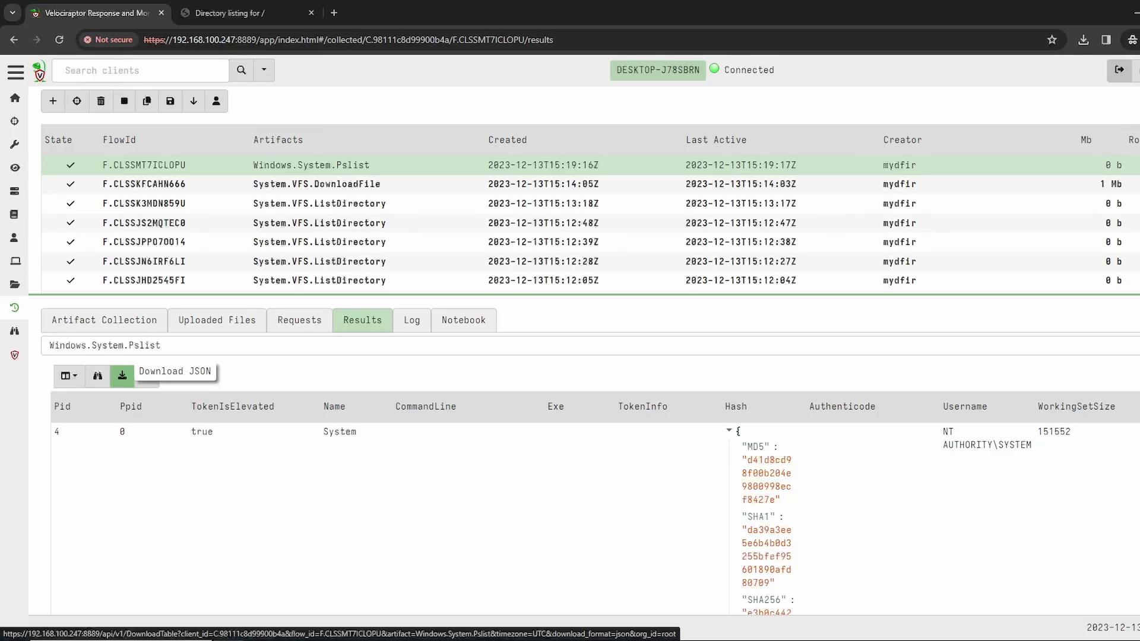
# Step: Open the Windows.System.Pslist collection's notebook, edit its query cell and remove the LIMIT 50 clause
pyautogui.click(463, 320)
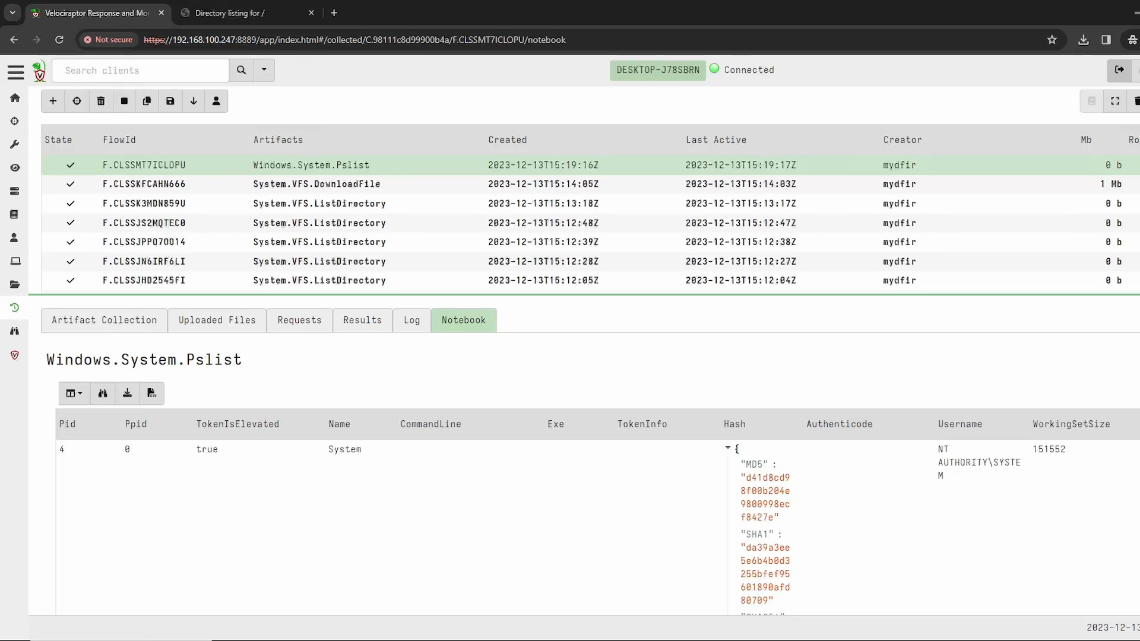
pyautogui.click(261, 357)
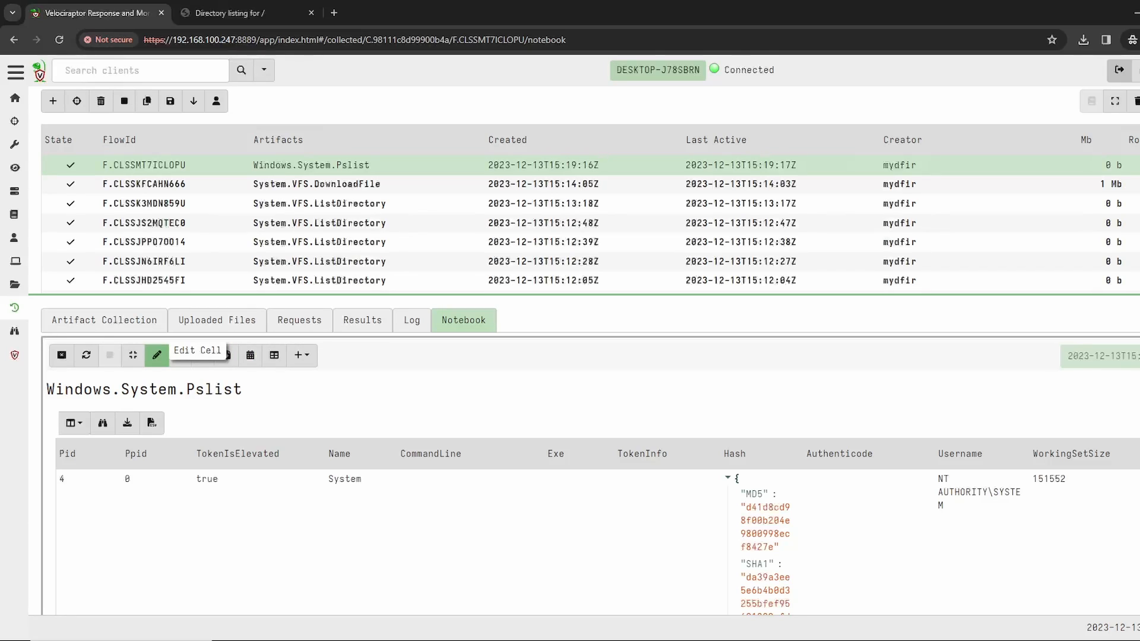
pyautogui.click(157, 355)
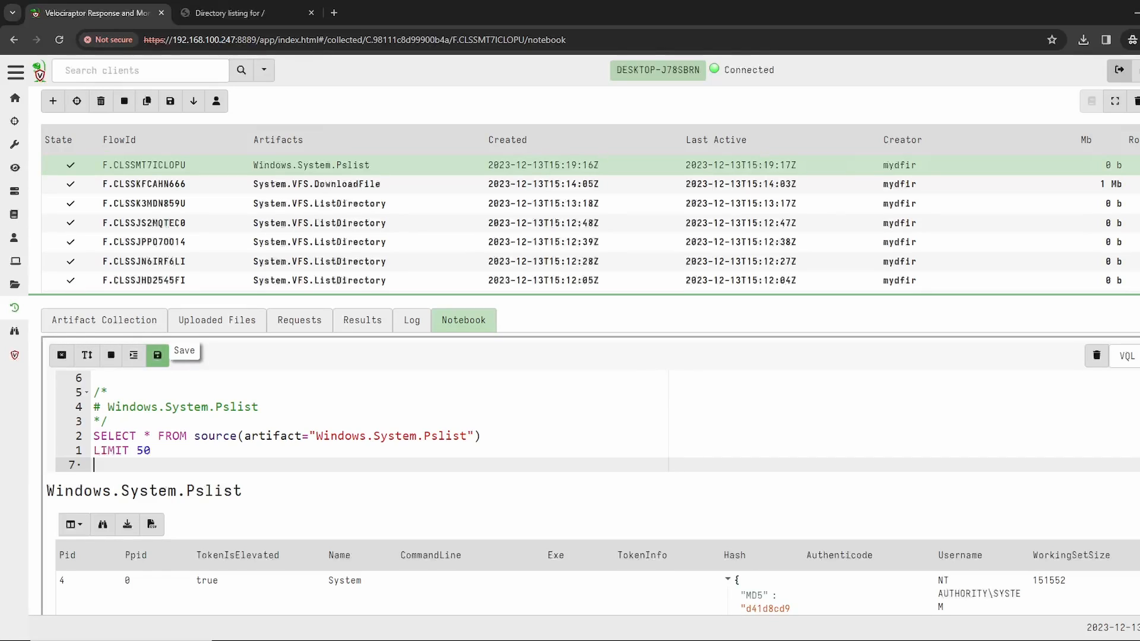
pyautogui.click(109, 421)
pyautogui.moveTo(152, 451); pyautogui.dragTo(94, 451)
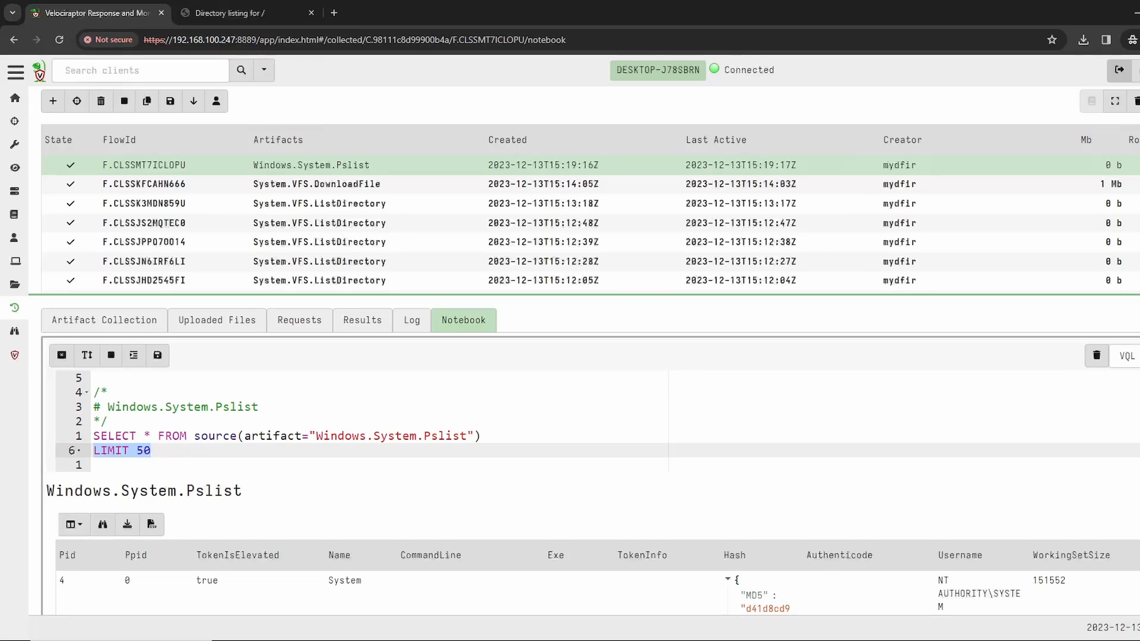
pyautogui.press('BackSpace')
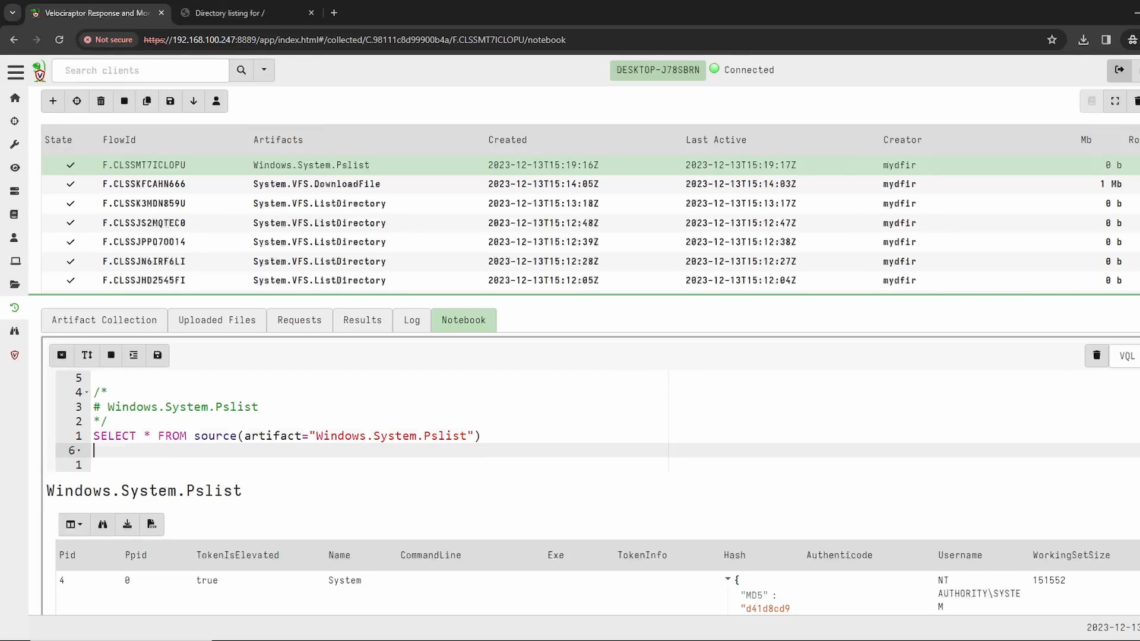
pyautogui.press('BackSpace')
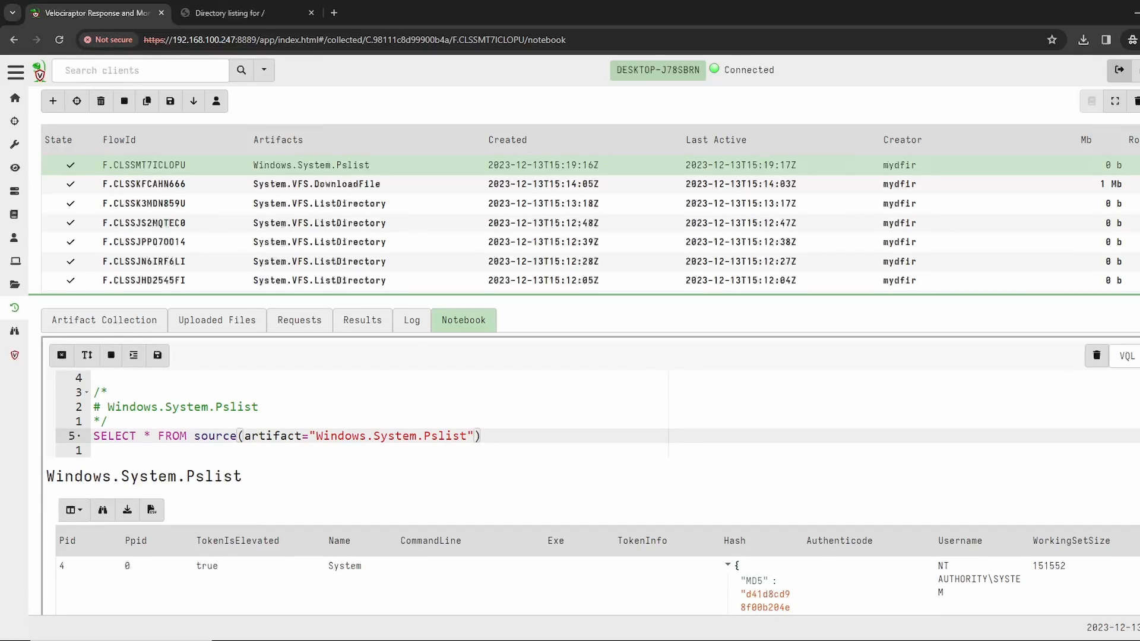
# Step: Examine the process rows below the Windows.System.Pslist query cell, checking the CommandLine column for empty values
pyautogui.moveTo(137, 436); pyautogui.dragTo(94, 452)
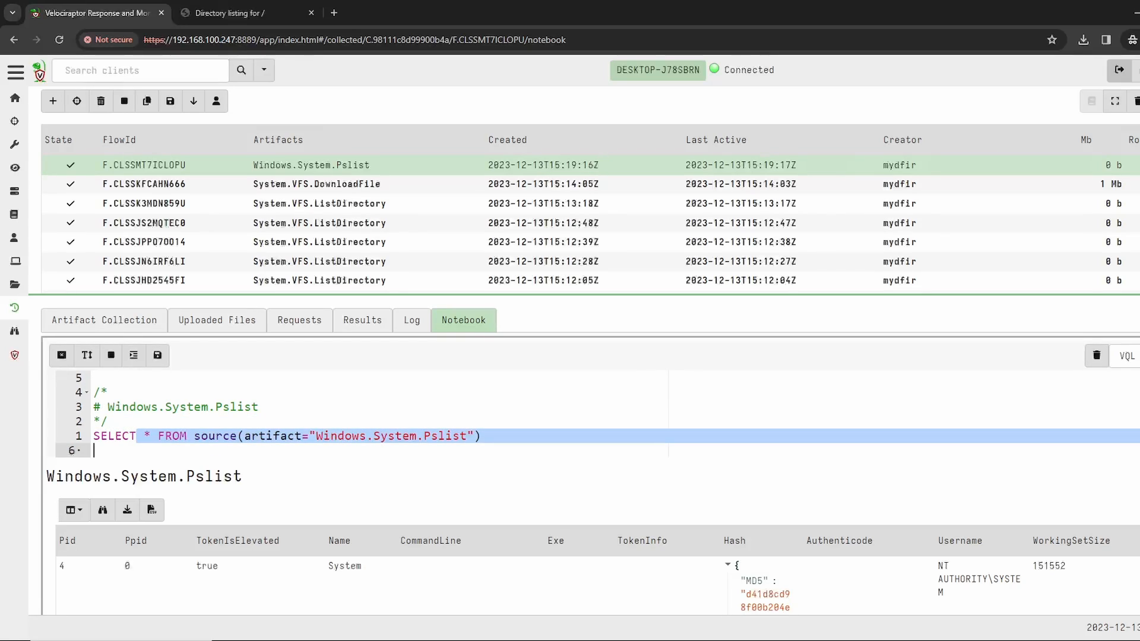
pyautogui.scroll(-1, 590, 456)
pyautogui.scroll(-3, 591, 456)
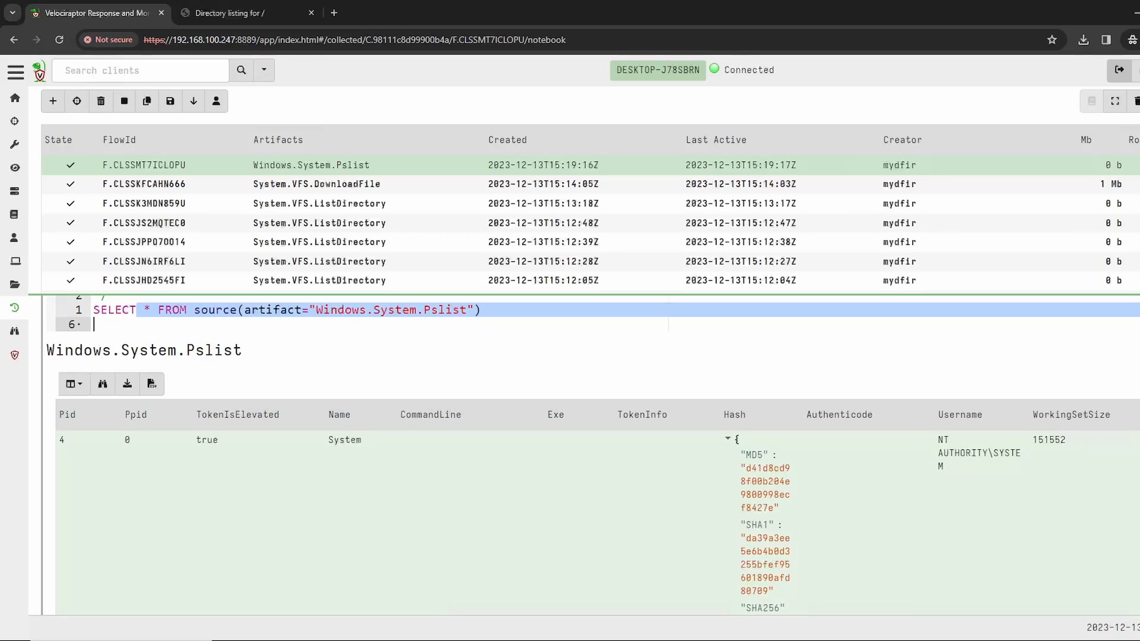
pyautogui.scroll(1, 591, 456)
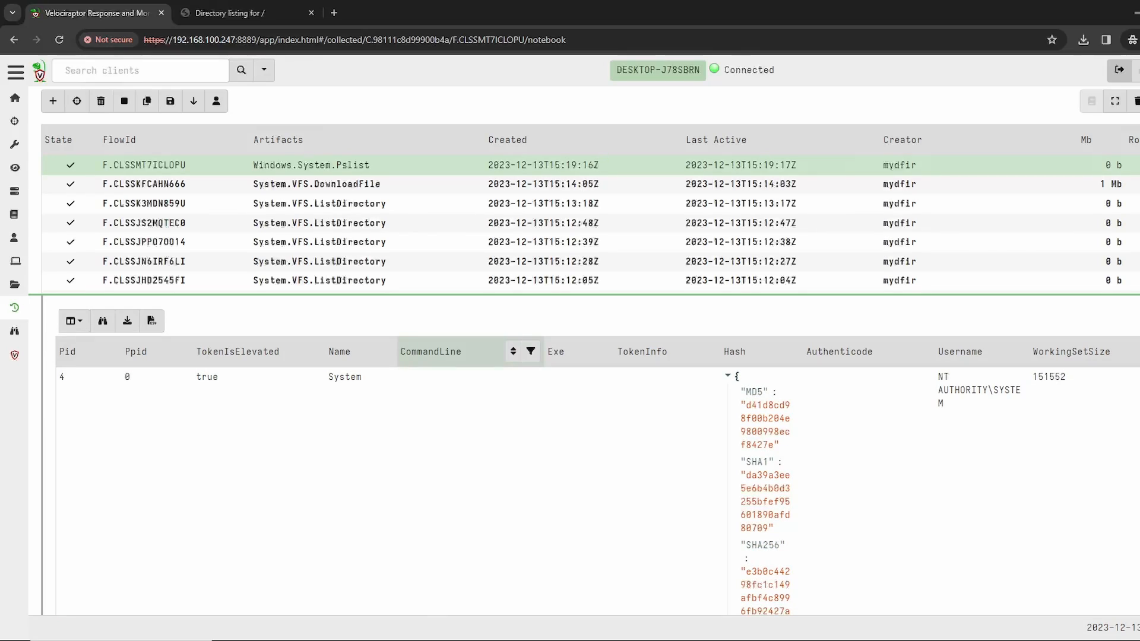
pyautogui.moveTo(400, 351); pyautogui.dragTo(461, 352)
pyautogui.scroll(-1, 461, 352)
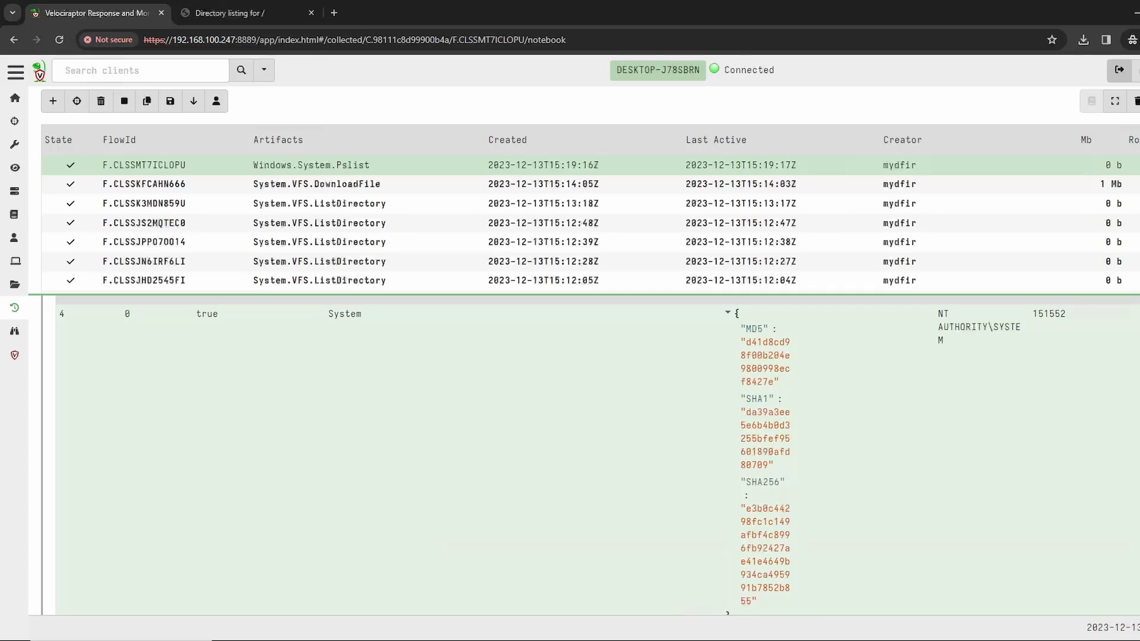
pyautogui.scroll(-1, 462, 352)
pyautogui.scroll(1, 462, 351)
pyautogui.scroll(4, 591, 456)
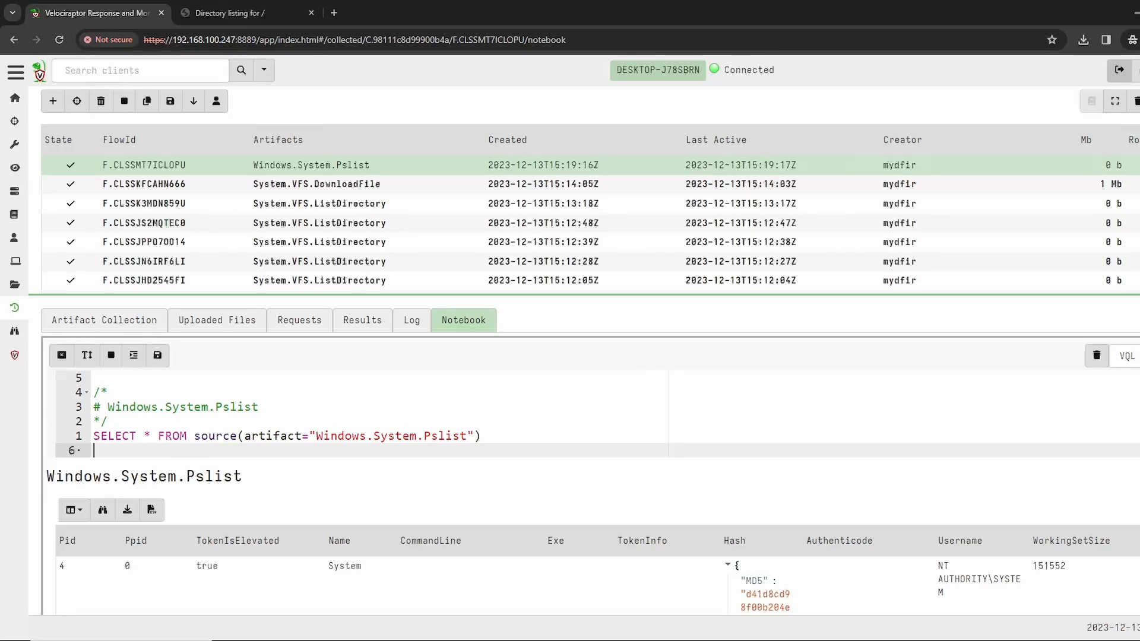
# Step: Add the filter WHERE CommandLine != "" to the Windows.System.Pslist query, run the cell and view the filtered rows
pyautogui.write('WHERE C')
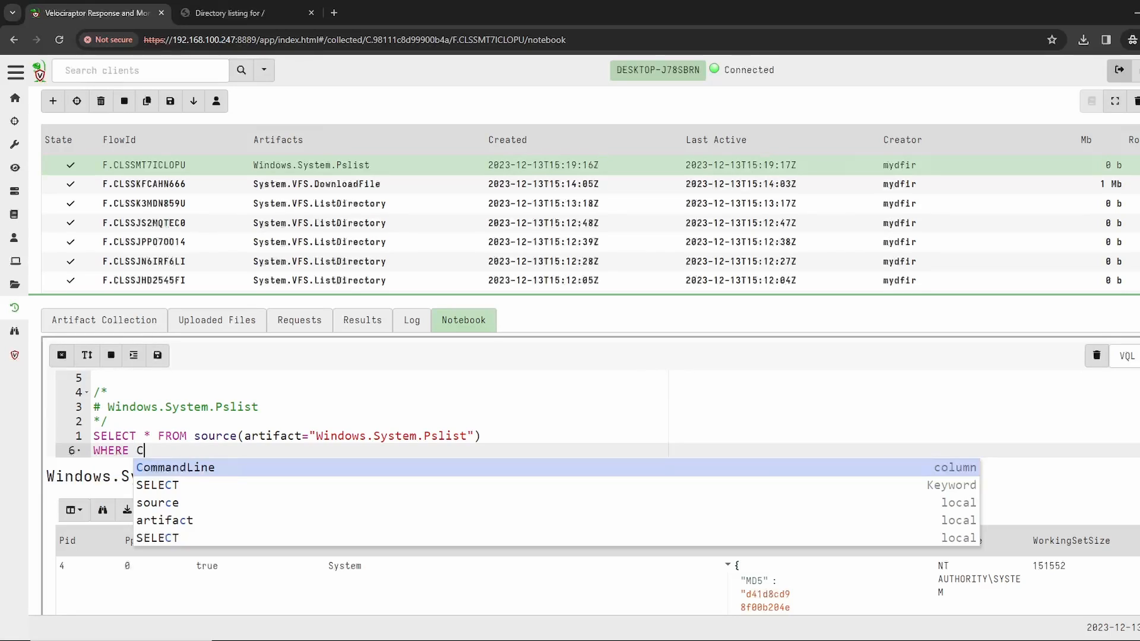
pyautogui.write('om')
pyautogui.press('Return')
pyautogui.write('!=')
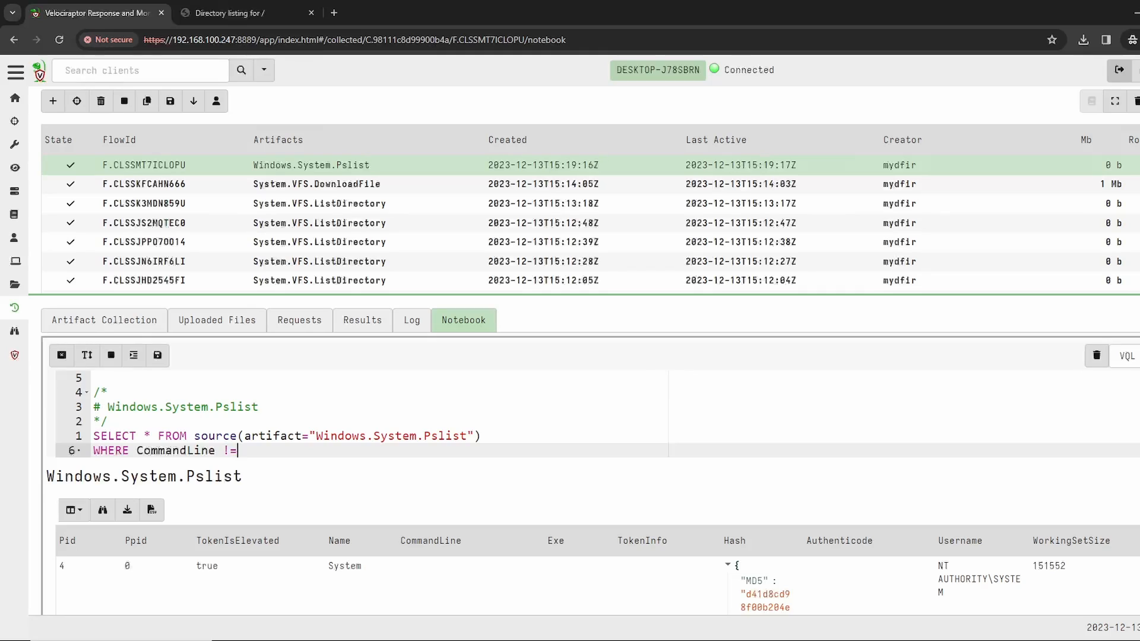
pyautogui.write(' "')
pyautogui.hotkey('ctrl', 'Return')
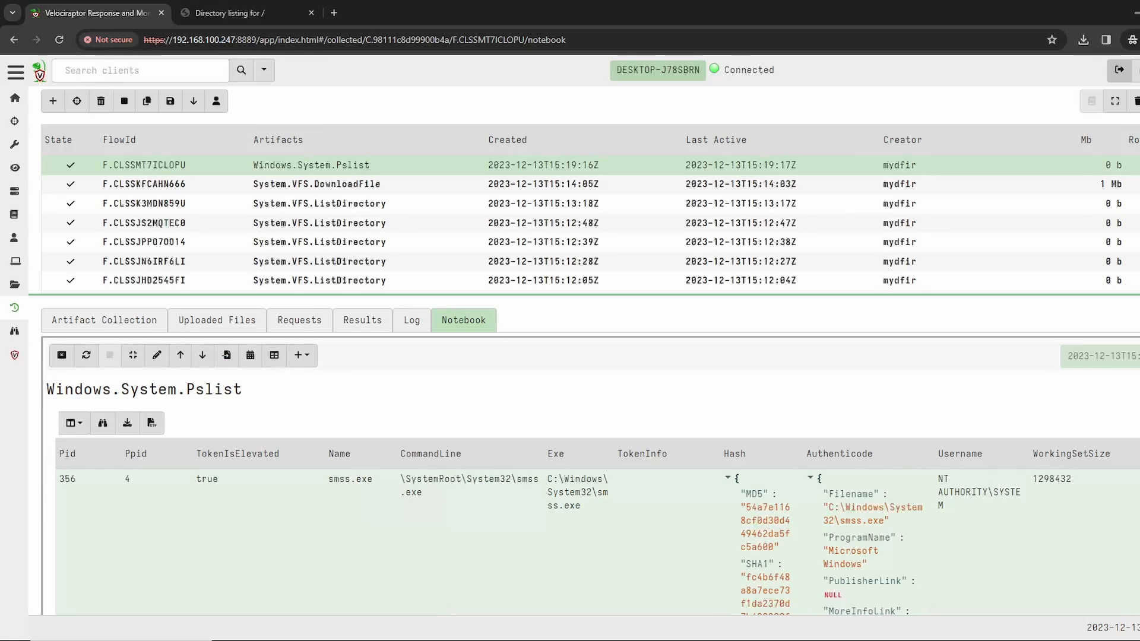
pyautogui.scroll(-1, 588, 475)
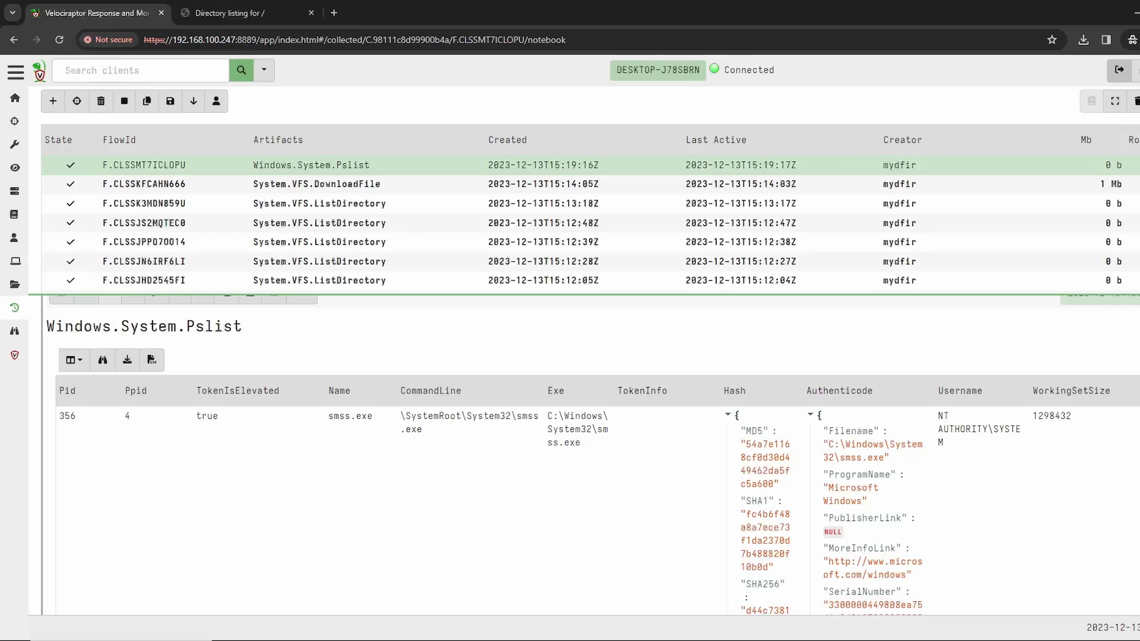
# Step: Open the DESKTOP-J78SBRN client's overview and prepare a host quarantine with the message "Contact IT for more information!"
pyautogui.click(241, 70)
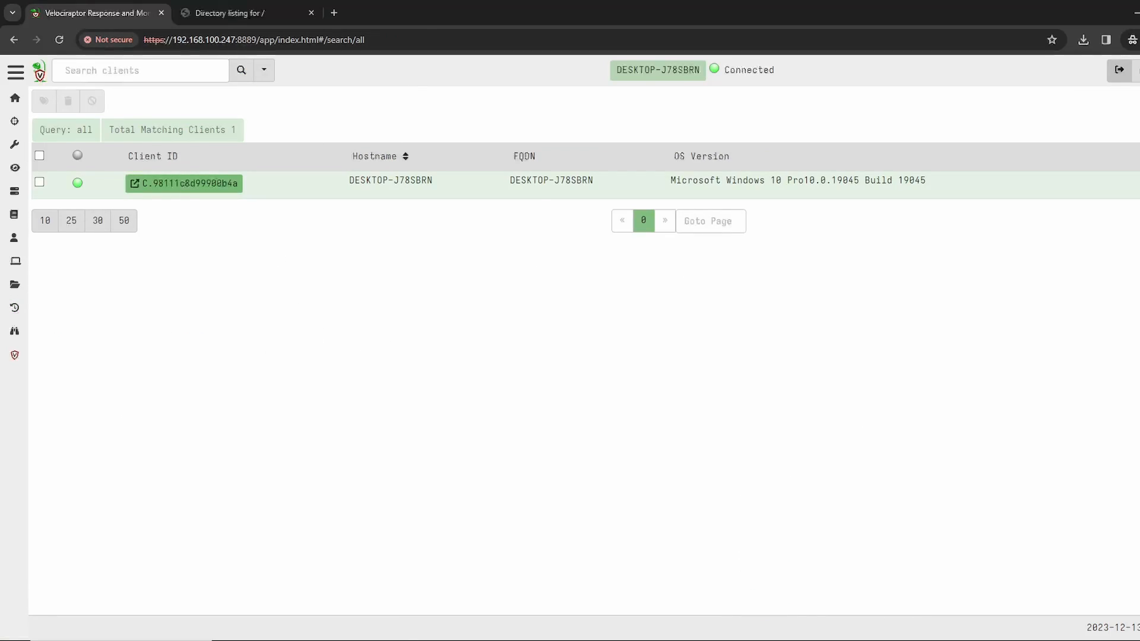
pyautogui.click(184, 183)
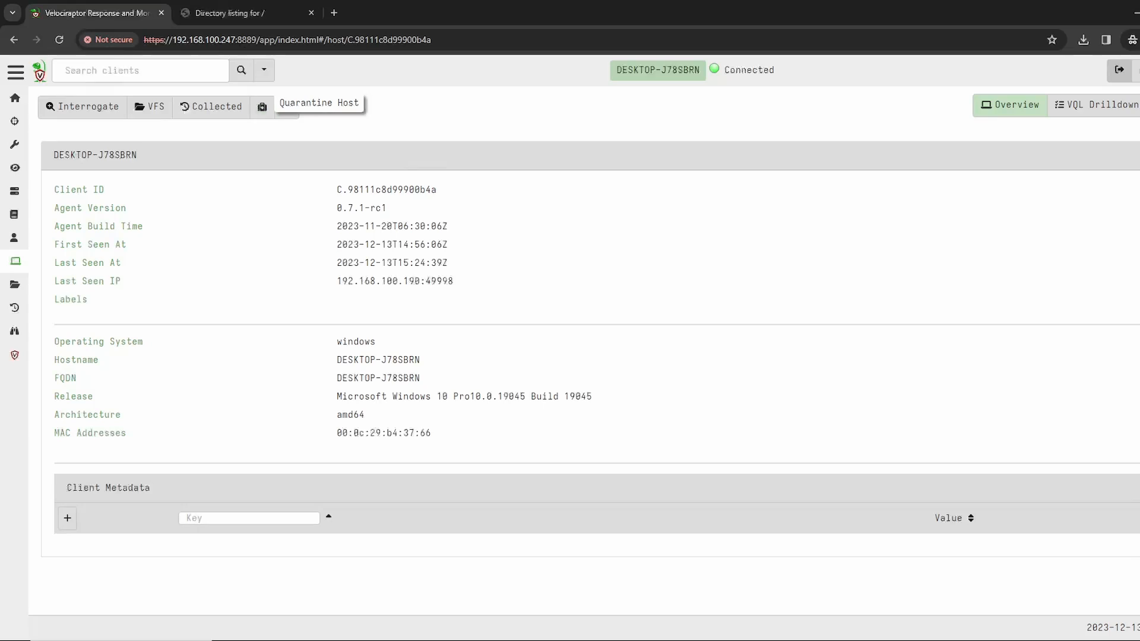
pyautogui.click(262, 107)
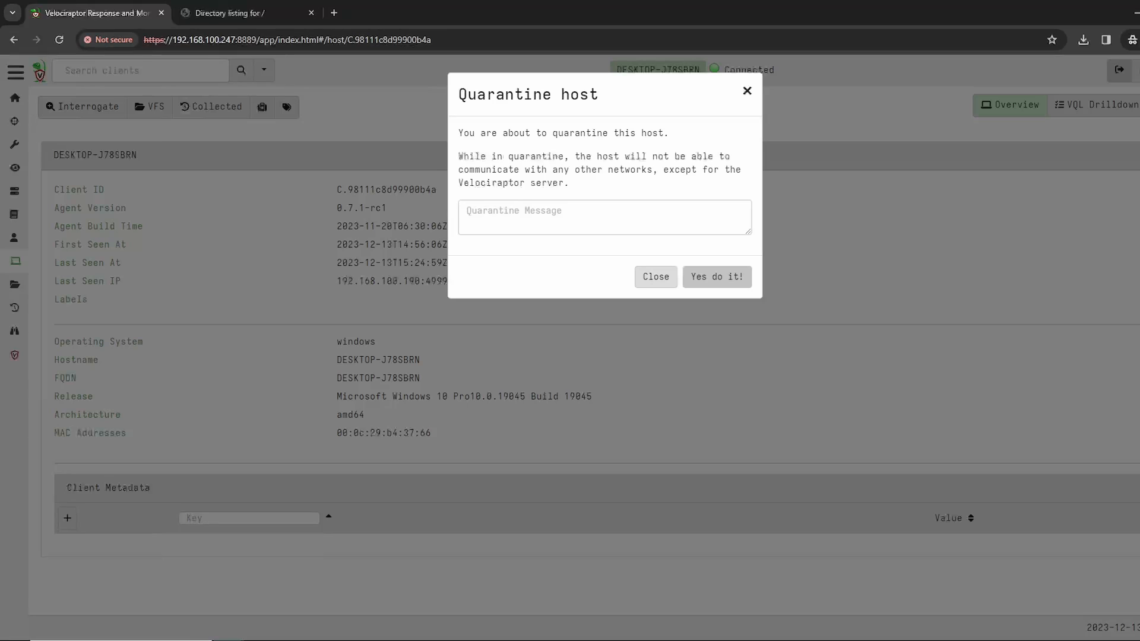
pyautogui.click(605, 218)
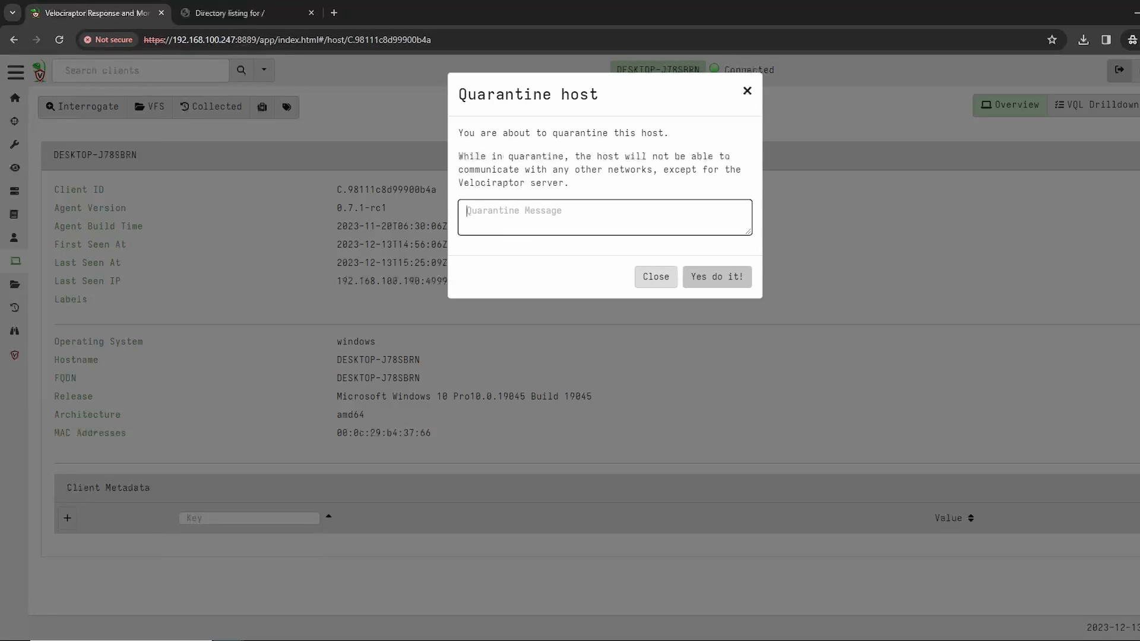
pyautogui.write('Contact IT for more information!')
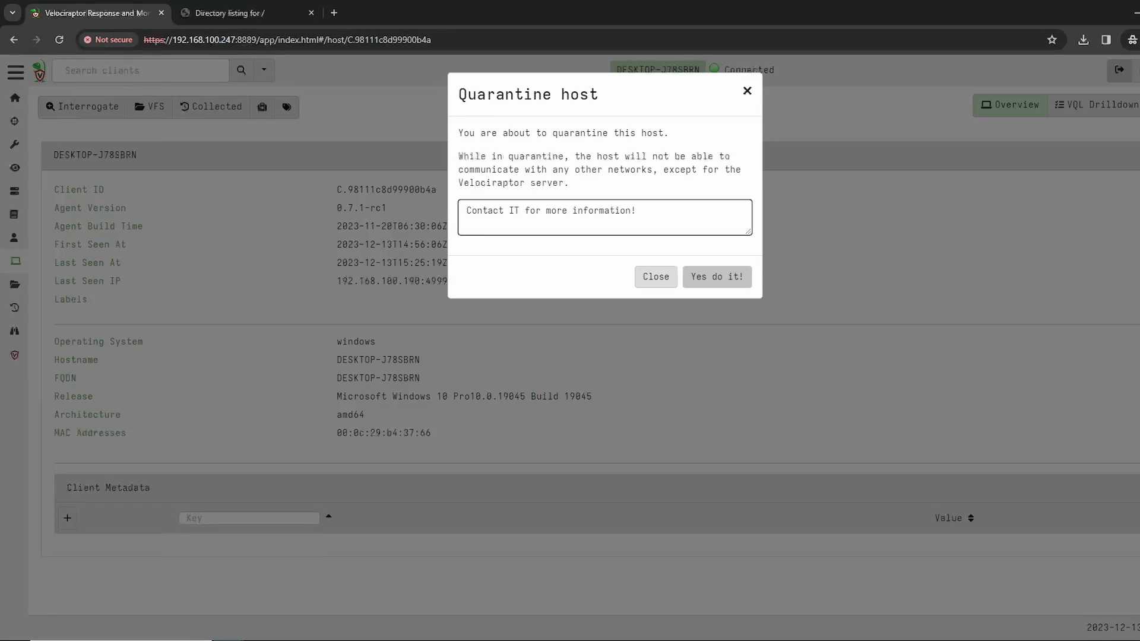
# Step: Open Command Prompt and start a continuous ping with ping google.com -t
pyautogui.press('super')
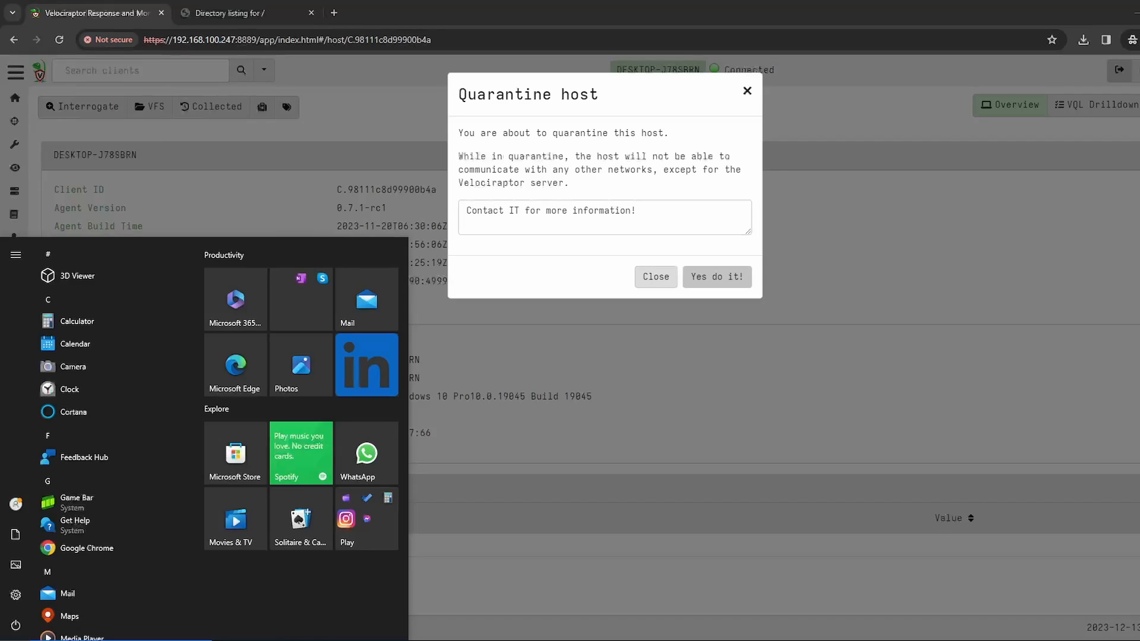
pyautogui.write('cmd')
pyautogui.press('Return')
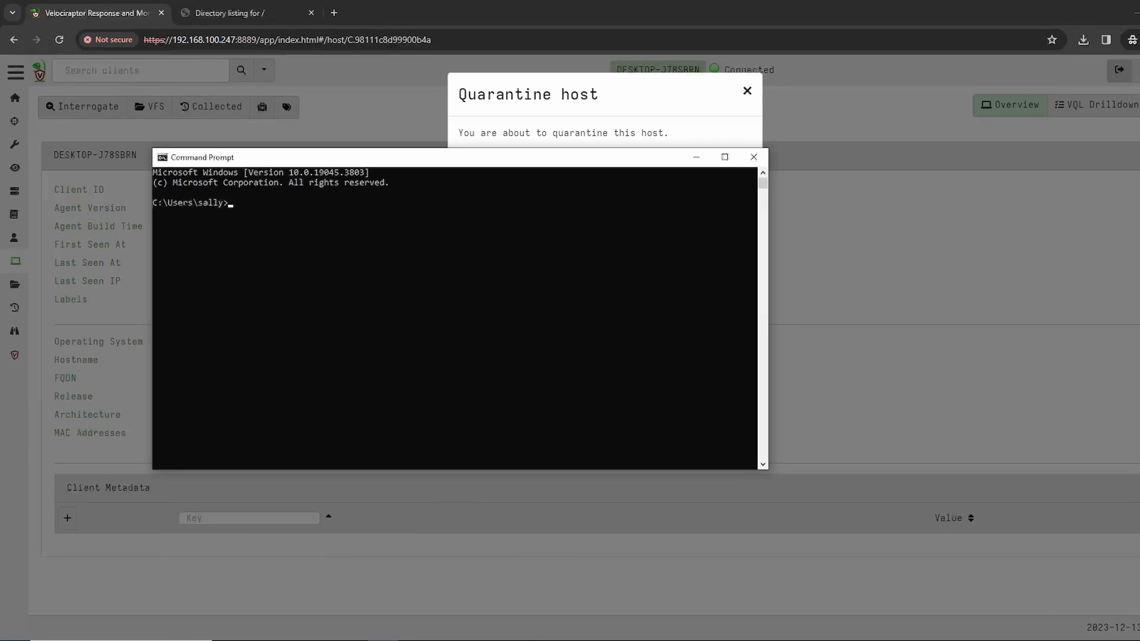
pyautogui.write('ping google.com -t')
pyautogui.press('Return')
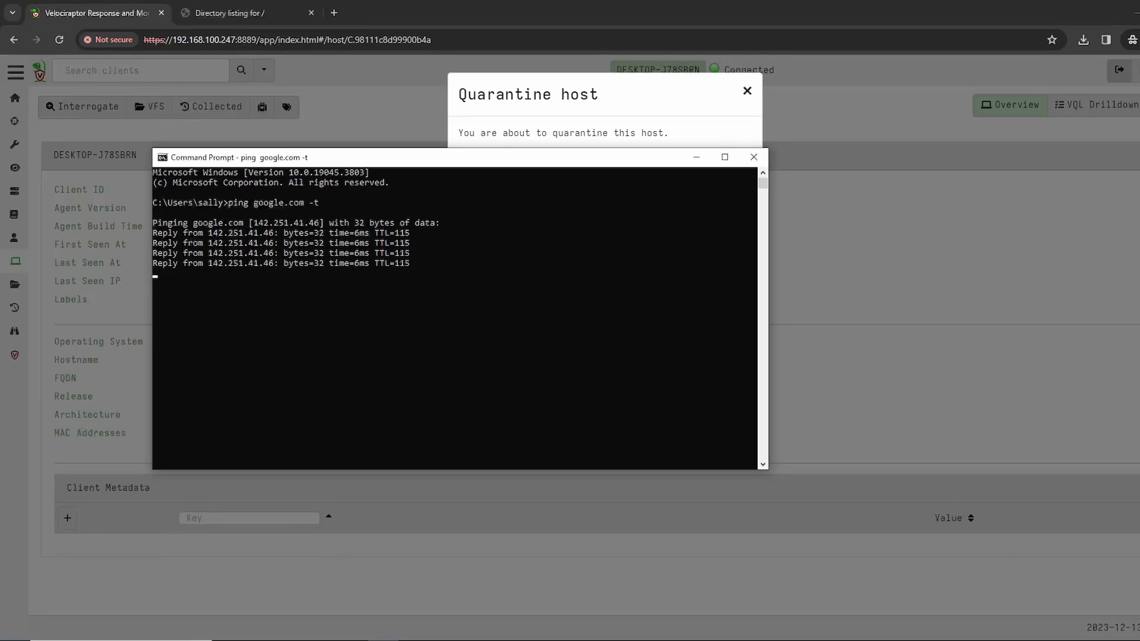
# Step: Switch back to Velociraptor, confirm the quarantine of the host and check the client's labels
pyautogui.hotkey('alt', 'Tab')
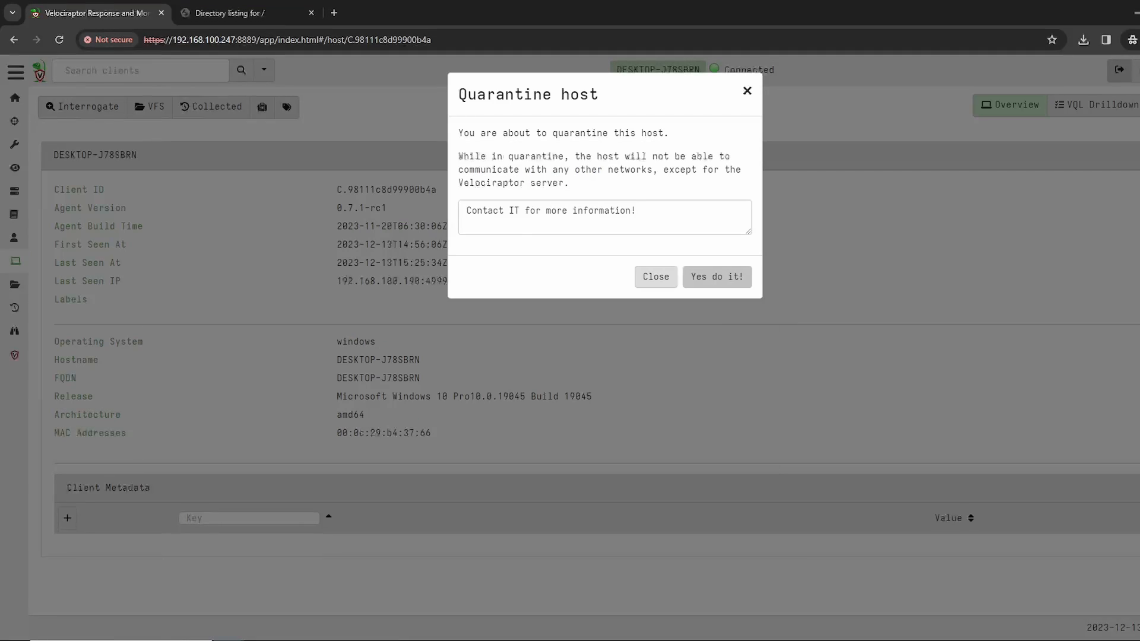
pyautogui.click(717, 277)
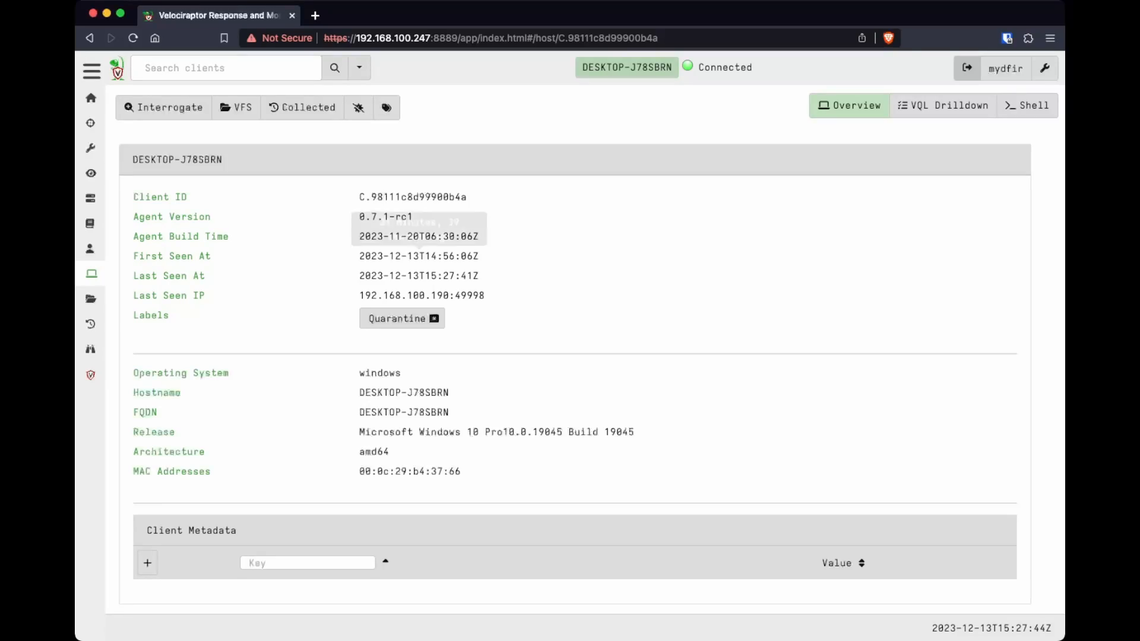
pyautogui.moveTo(164, 315); pyautogui.dragTo(176, 315)
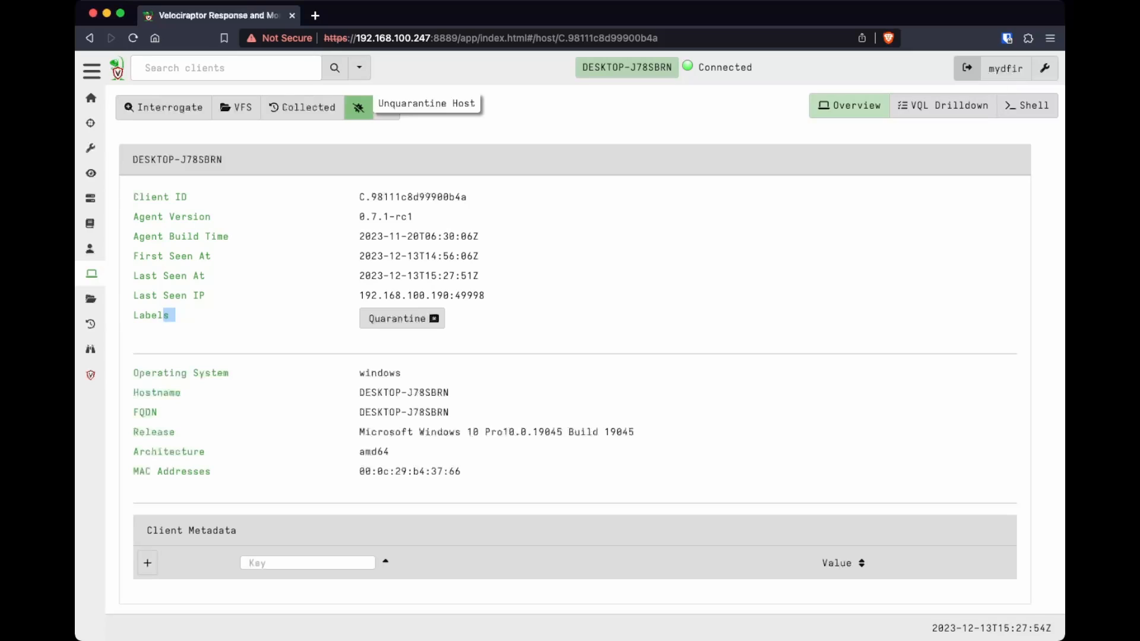
# Step: Unquarantine the host, and stop the continuous ping in Command Prompt to review its output from during and after the quarantine
pyautogui.click(358, 108)
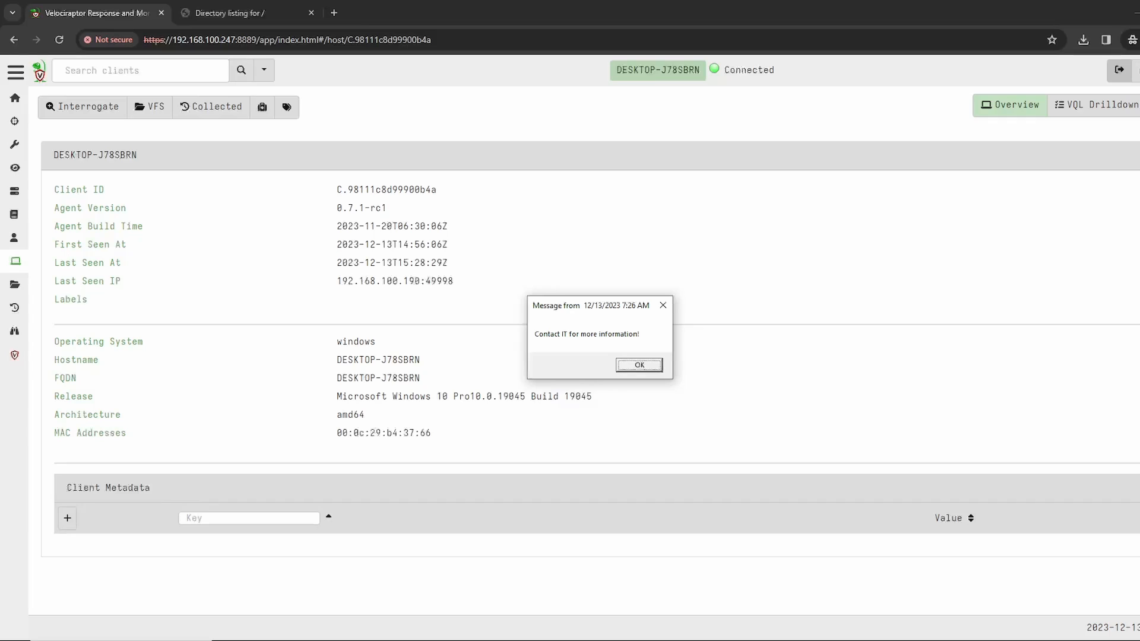
pyautogui.hotkey('alt', 'Tab')
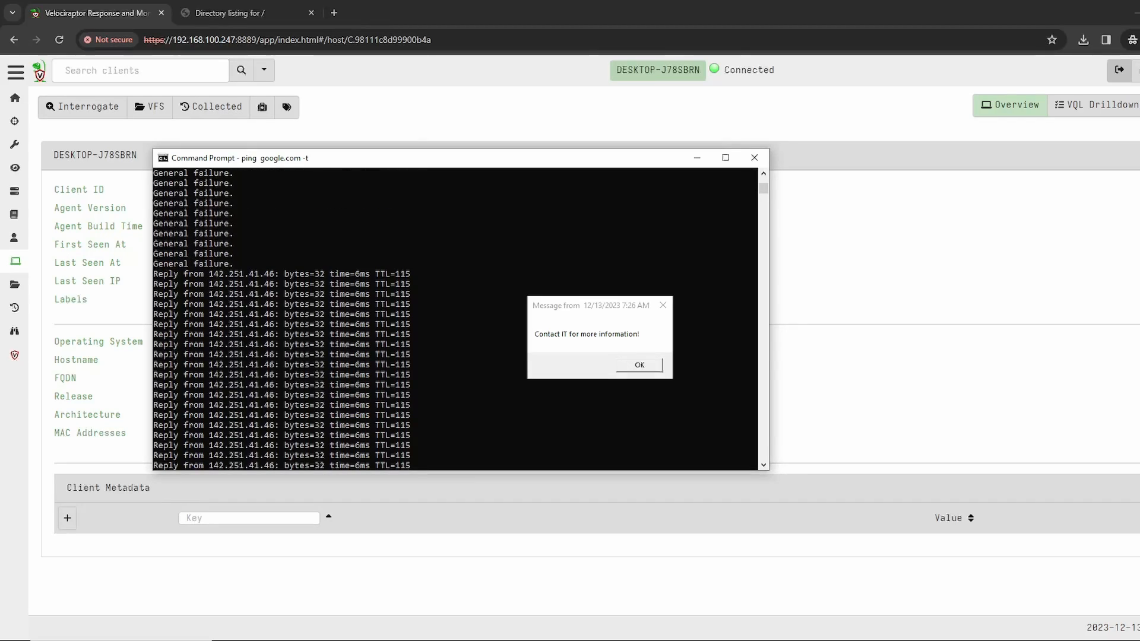
pyautogui.hotkey('ctrl', 'c')
pyautogui.scroll(10, 456, 318)
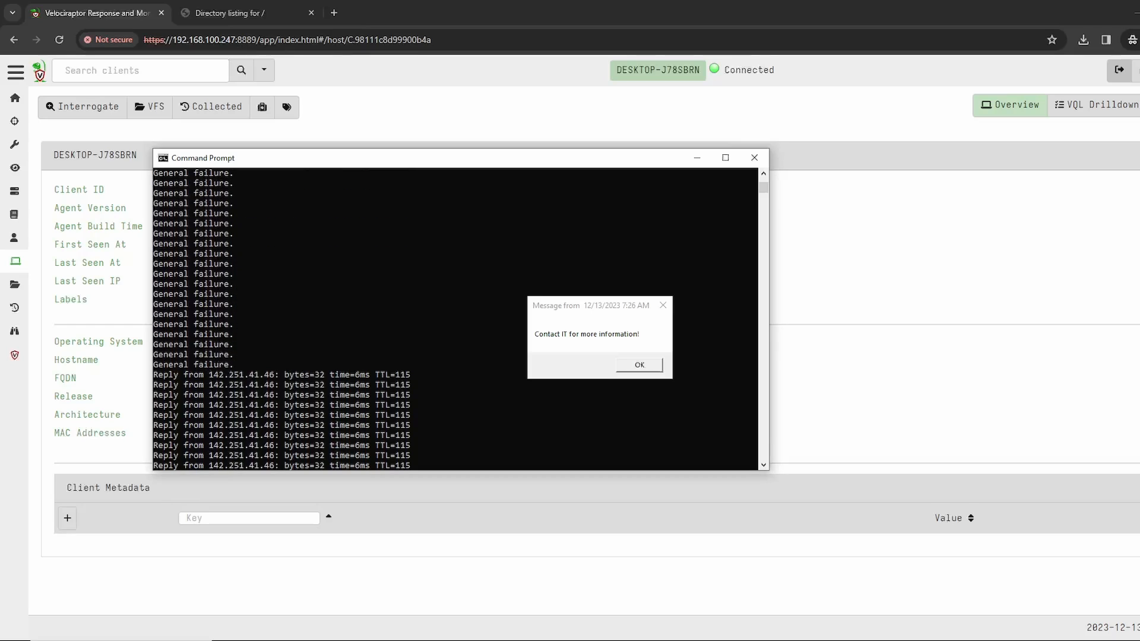
pyautogui.scroll(-3, 455, 319)
pyautogui.moveTo(276, 364); pyautogui.dragTo(408, 395)
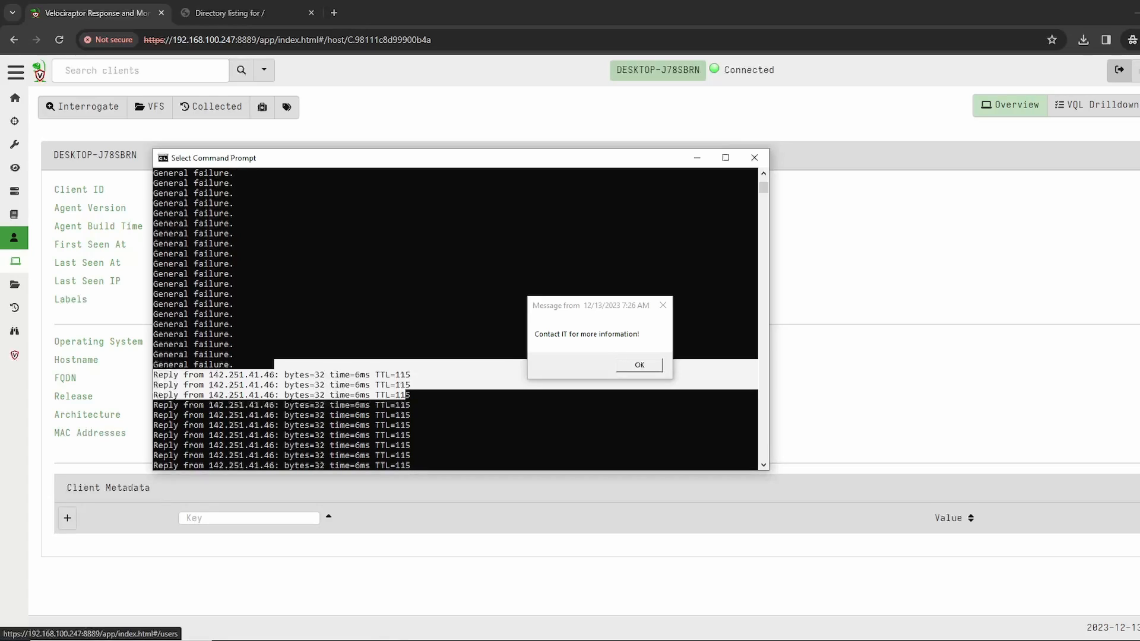
pyautogui.click(89, 202)
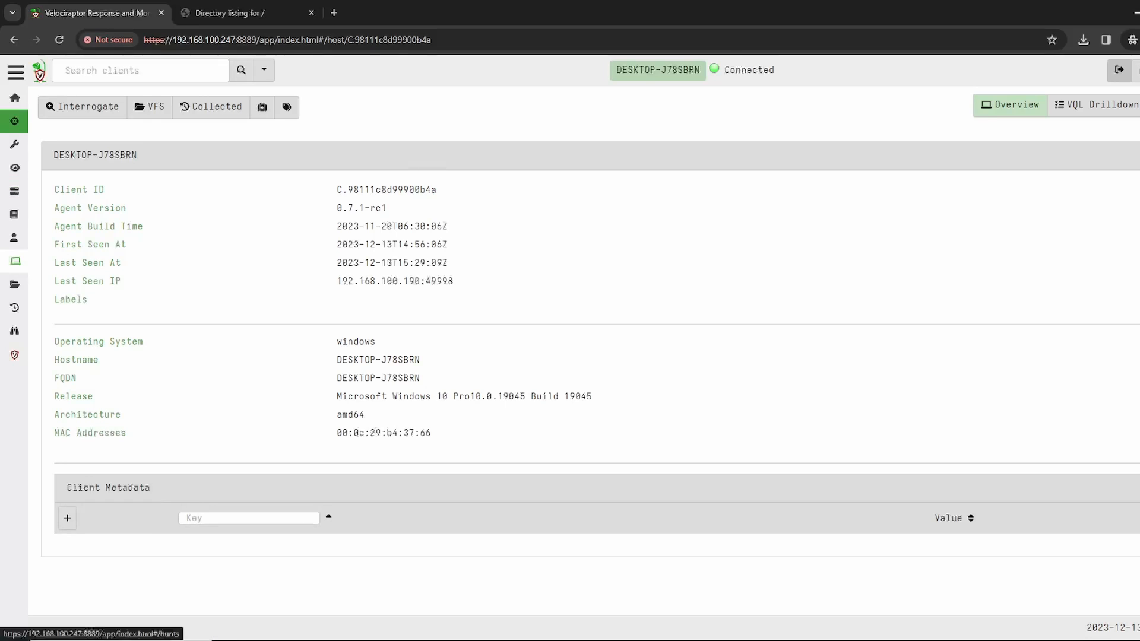
# Step: Create a new hunt with the description "Mass Containment"
pyautogui.click(14, 121)
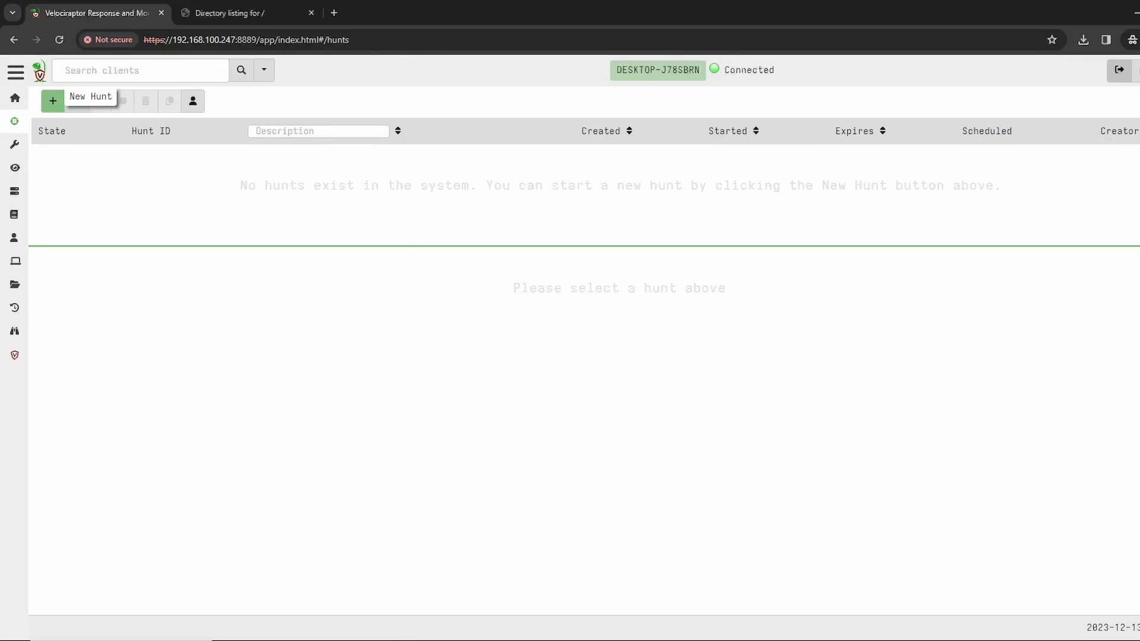
pyautogui.click(53, 101)
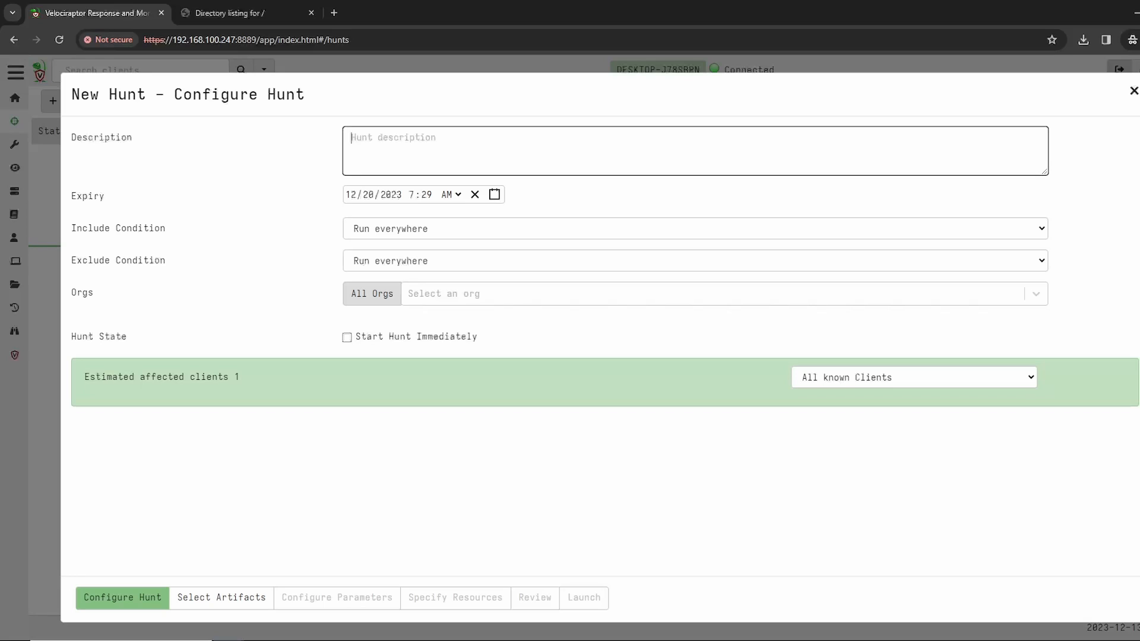
pyautogui.write('Mass Containment')
# Step: Add the Windows.Remediation.Quarantine artifact to the hunt, review its parameters and launch the hunt with the defaults
pyautogui.click(221, 598)
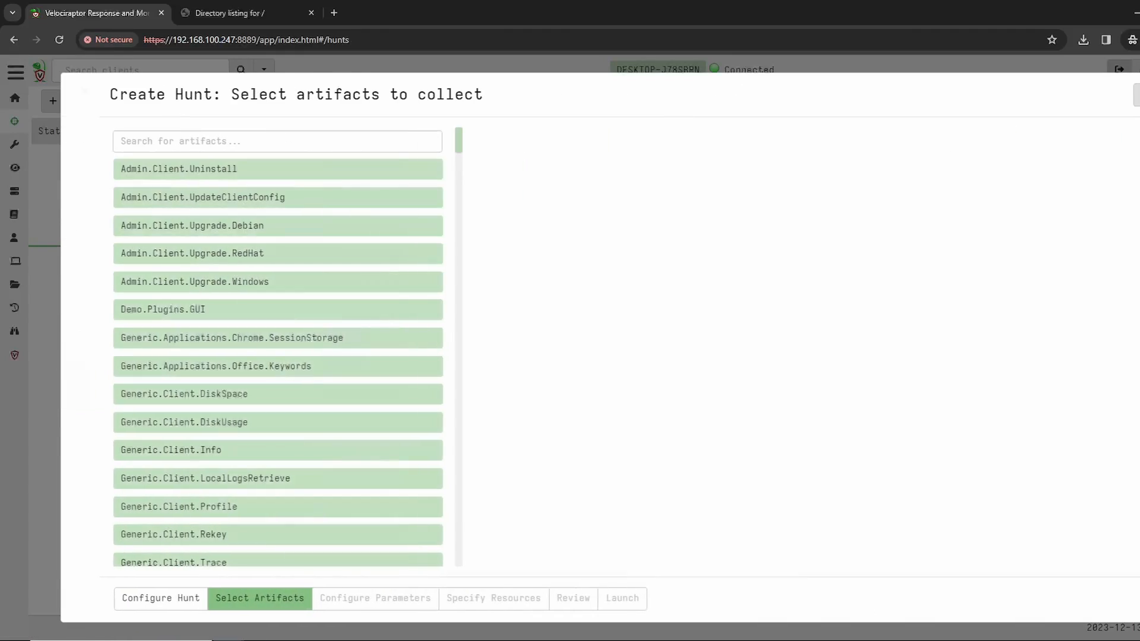
pyautogui.write('quaran')
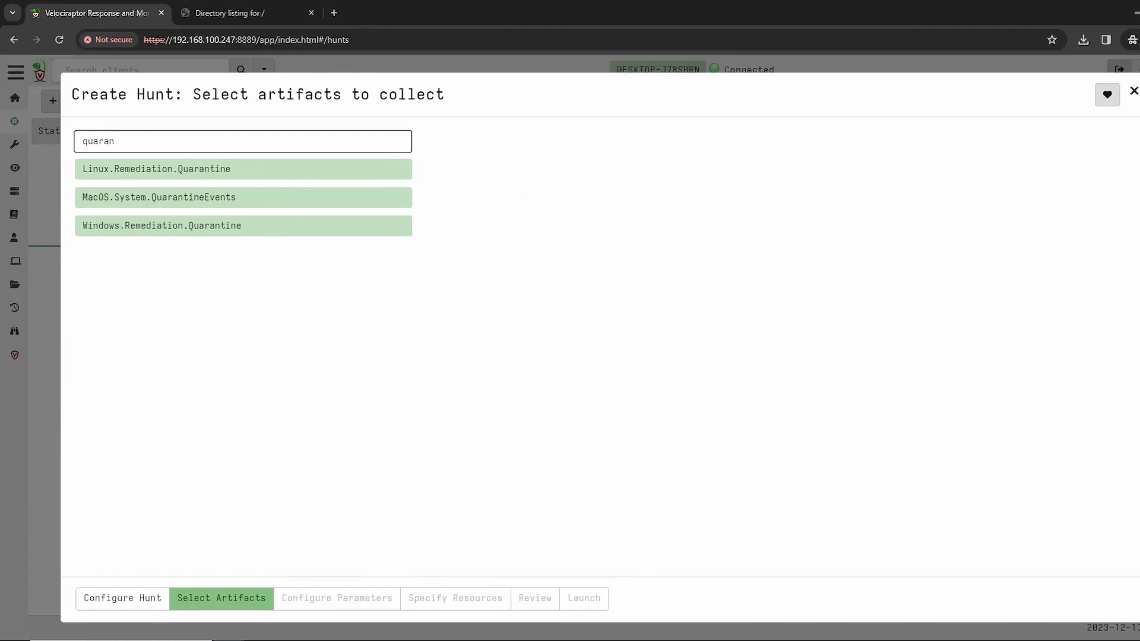
pyautogui.click(216, 227)
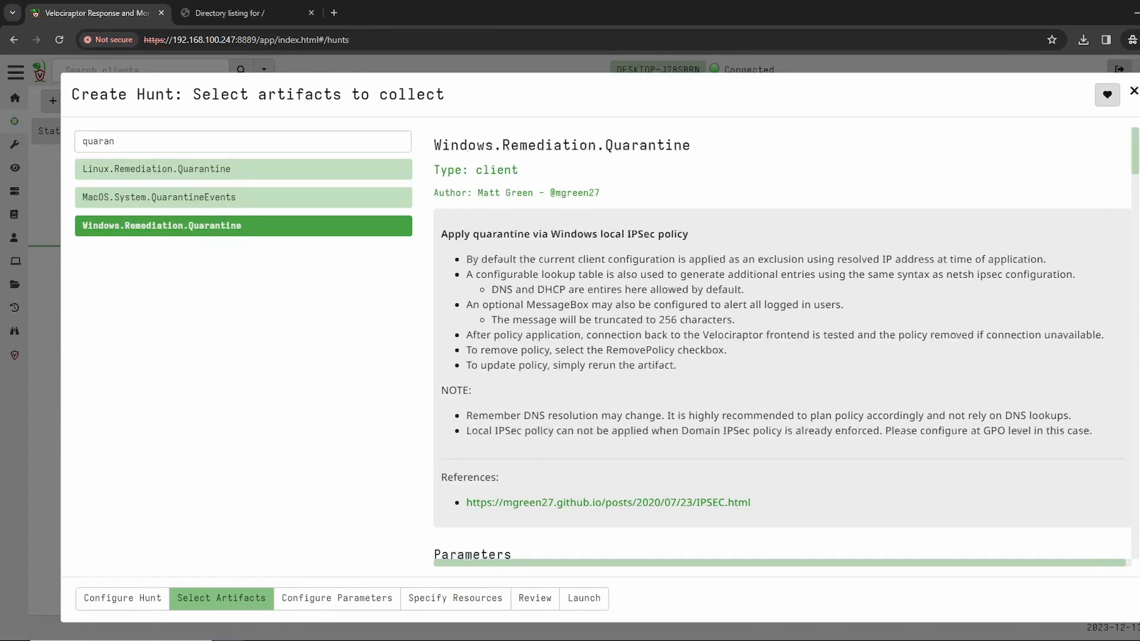
pyautogui.click(337, 598)
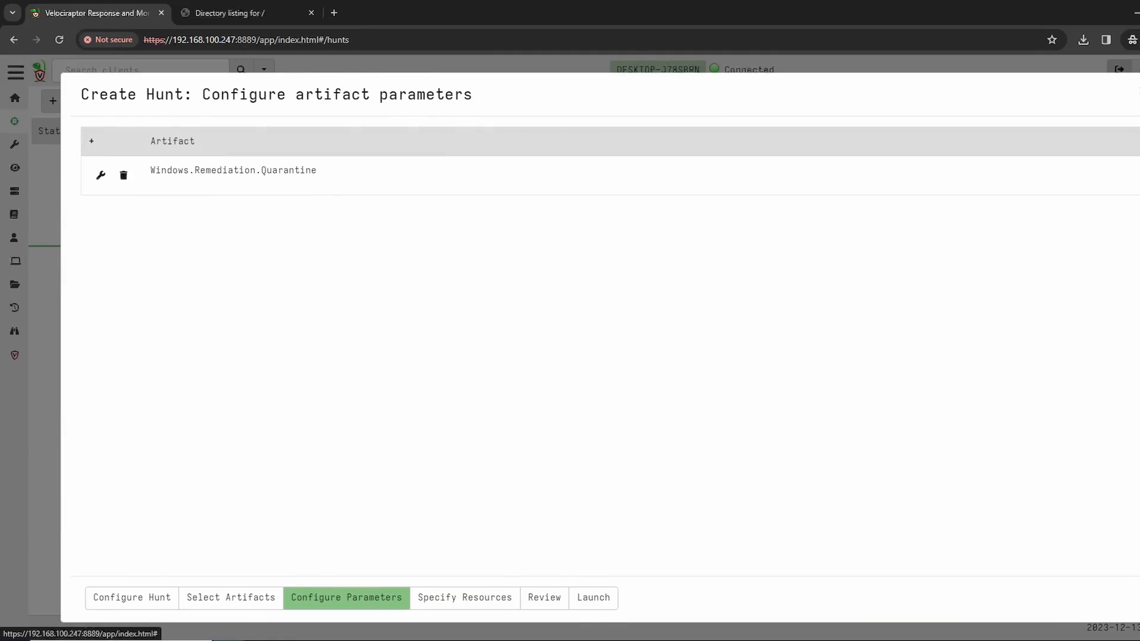
pyautogui.click(92, 175)
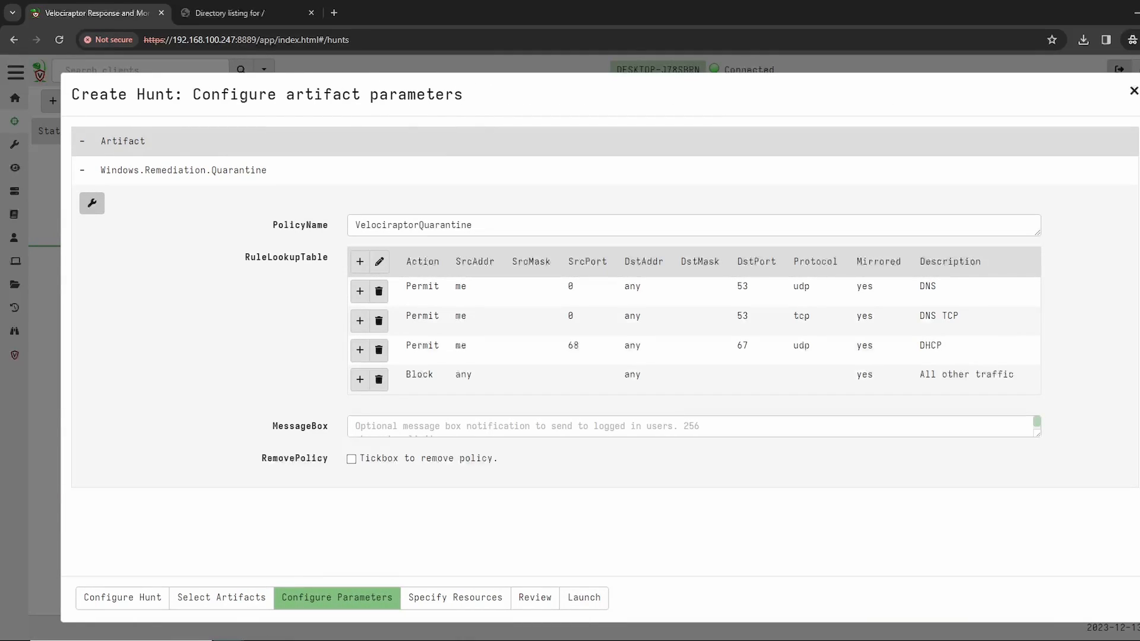
pyautogui.click(356, 427)
pyautogui.click(584, 597)
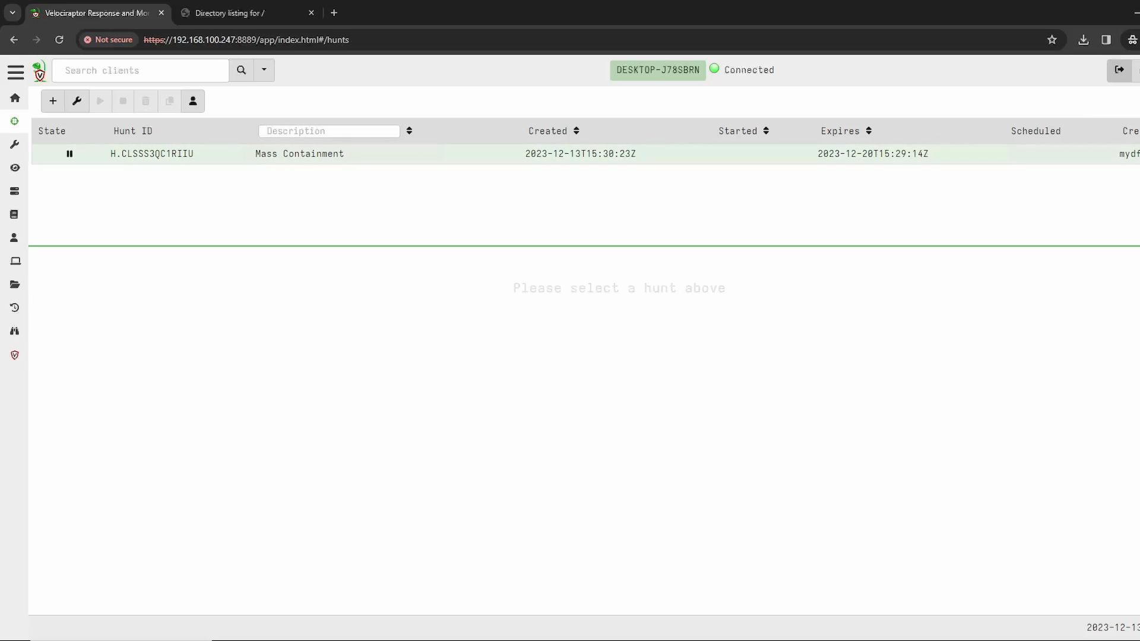
# Step: Select the Mass Containment hunt, review its overview and run it
pyautogui.click(299, 154)
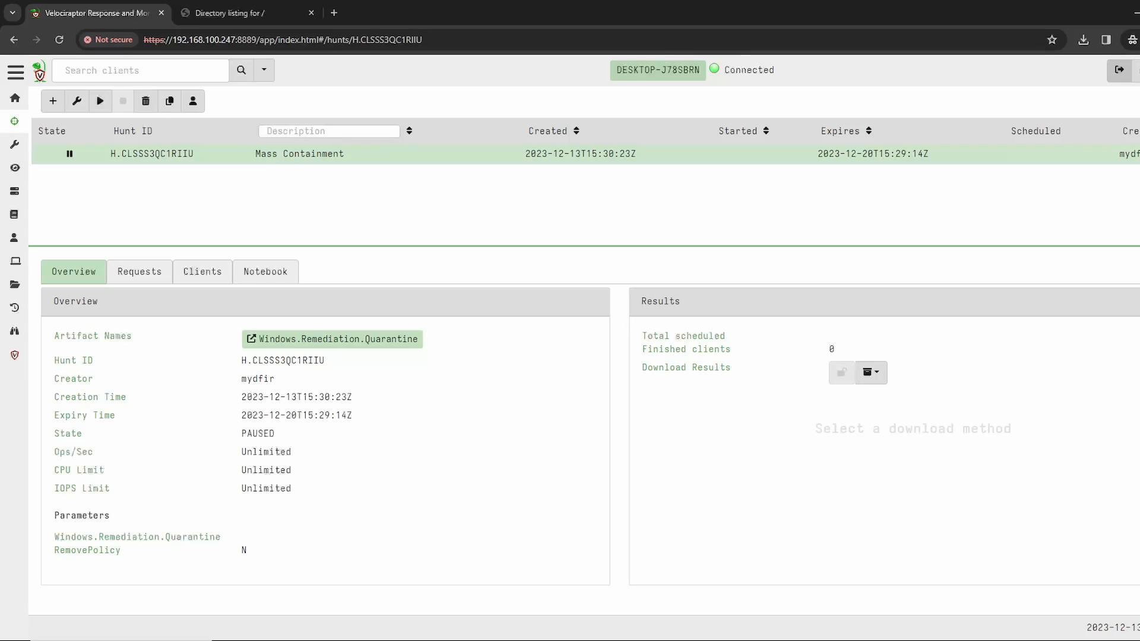
pyautogui.click(100, 101)
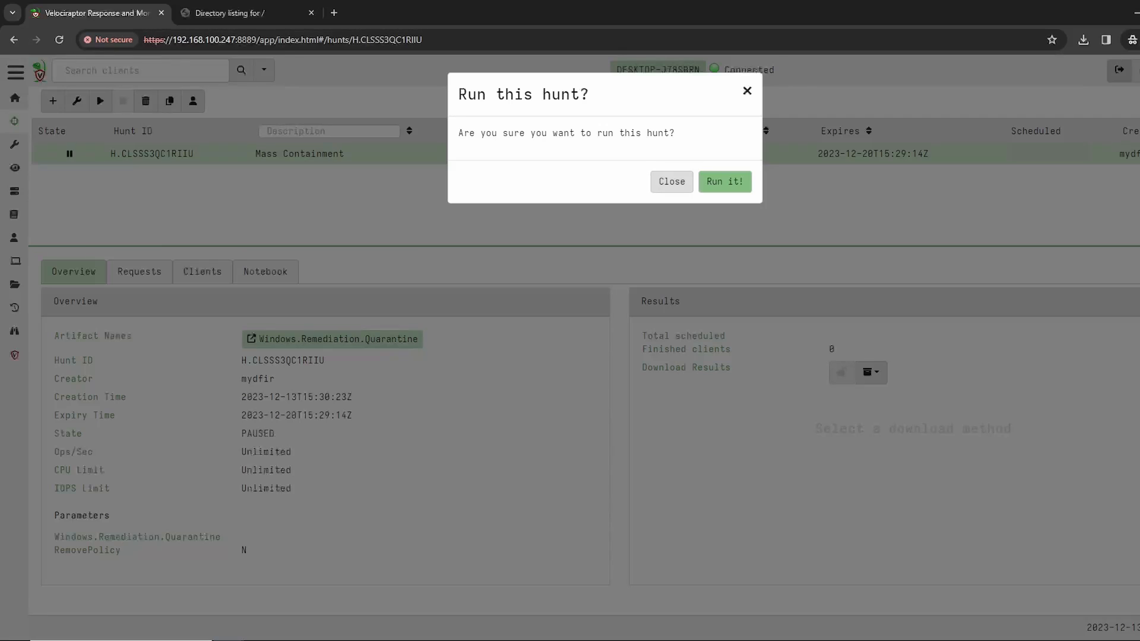
pyautogui.click(724, 181)
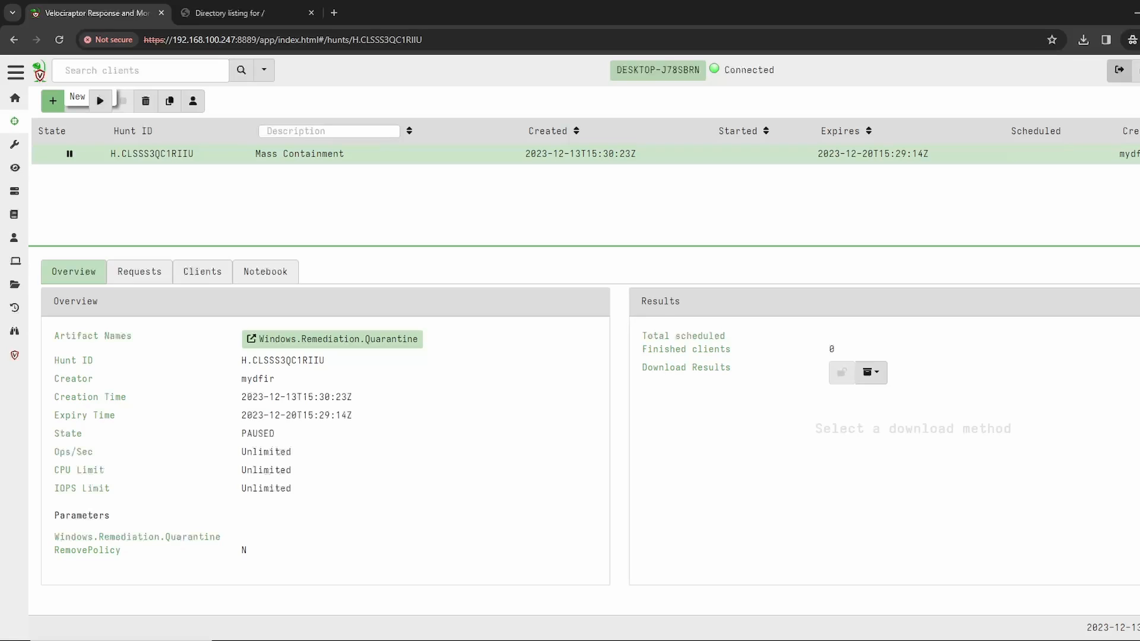
# Step: Create a new hunt with the description "Revert Containment" and add the Windows.Remediation.Quarantine artifact to it
pyautogui.click(53, 100)
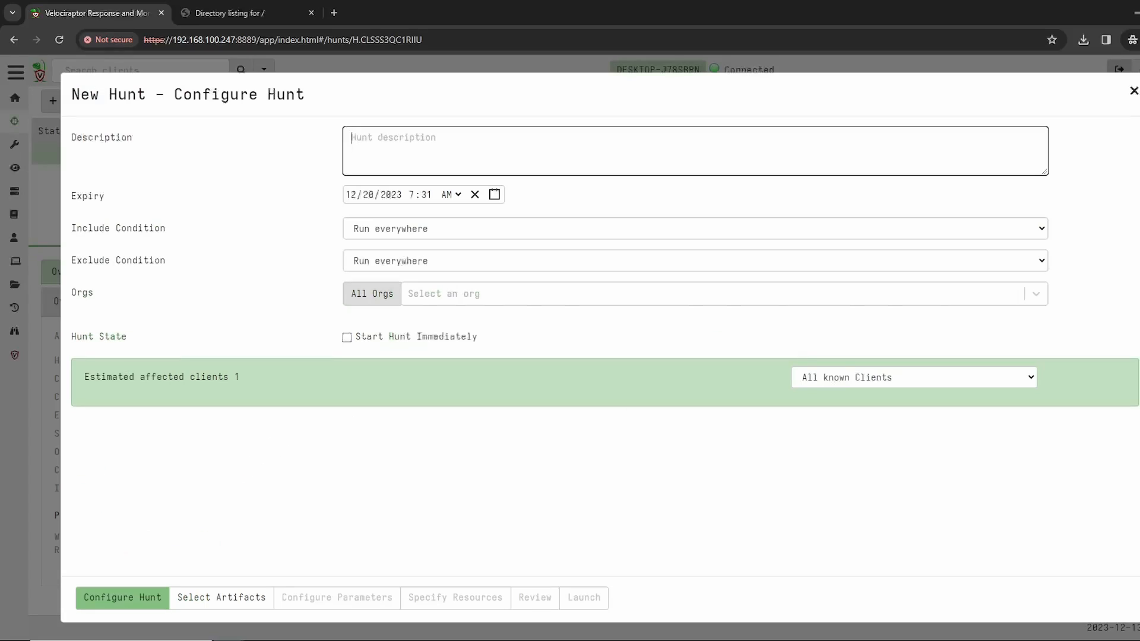
pyautogui.write('Revert Containment')
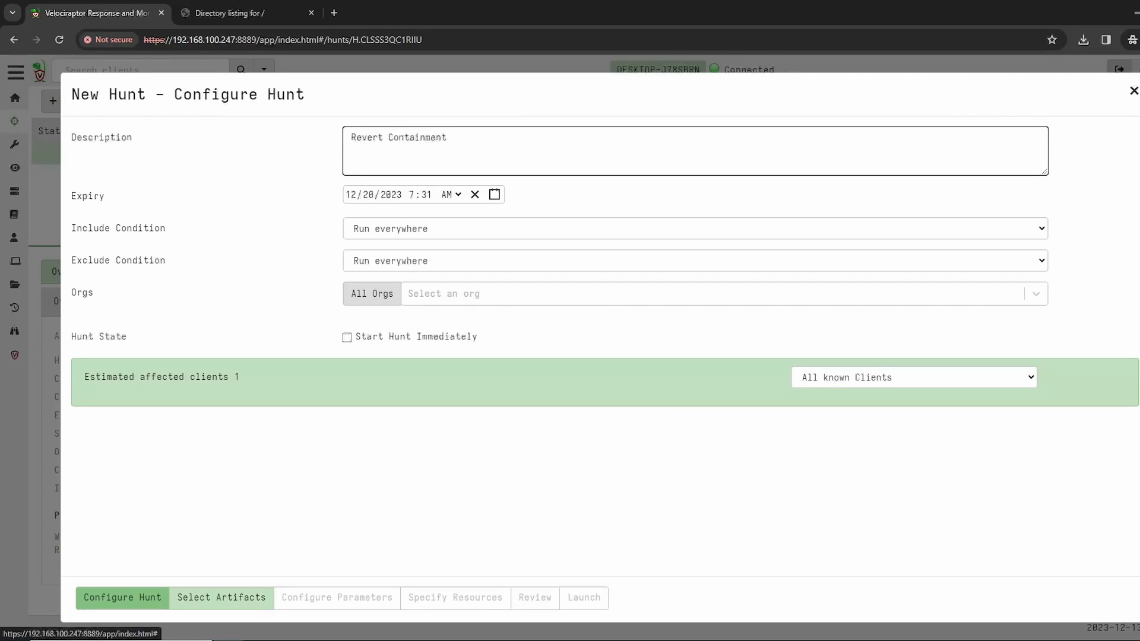
pyautogui.click(222, 597)
pyautogui.write('quarantine')
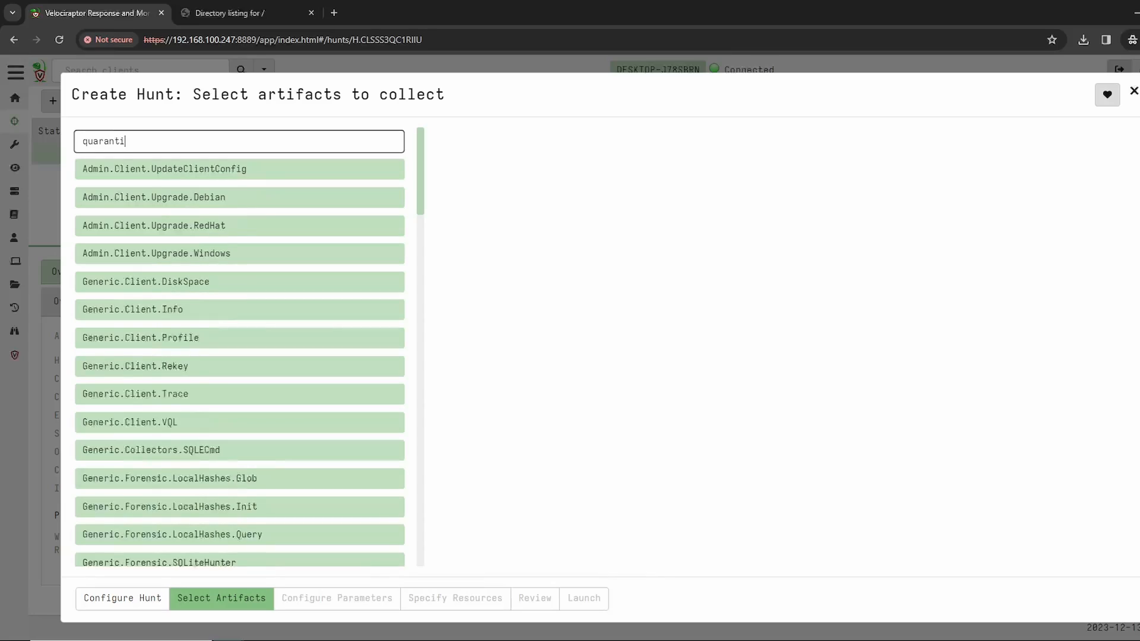
pyautogui.click(161, 226)
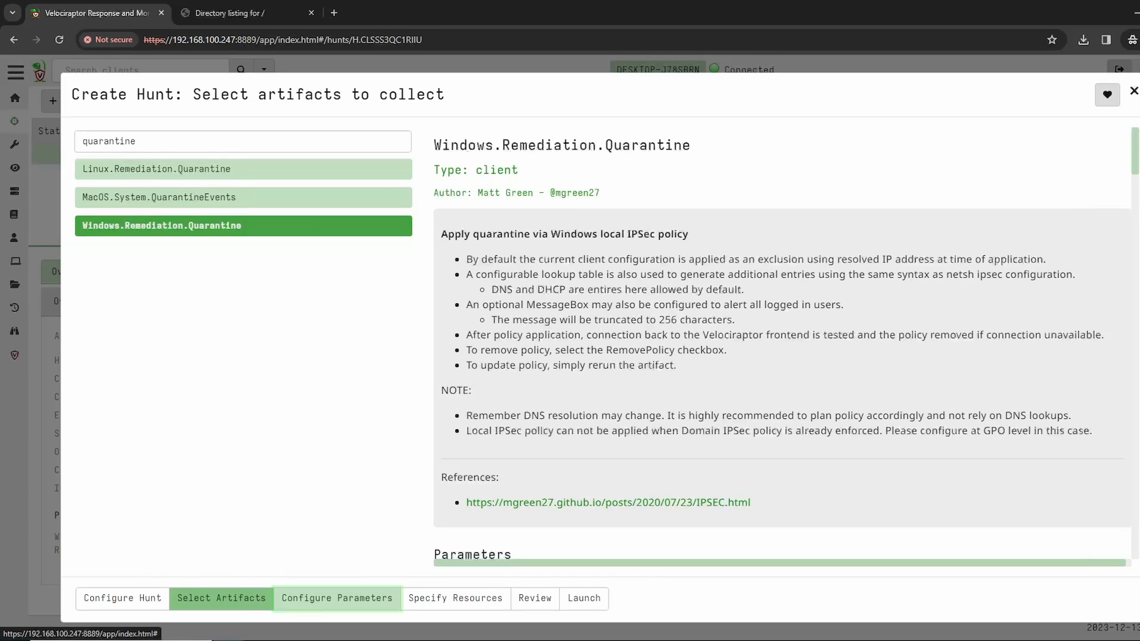
# Step: Enable RemovePolicy in the Windows.Remediation.Quarantine parameters and launch the hunt
pyautogui.click(336, 598)
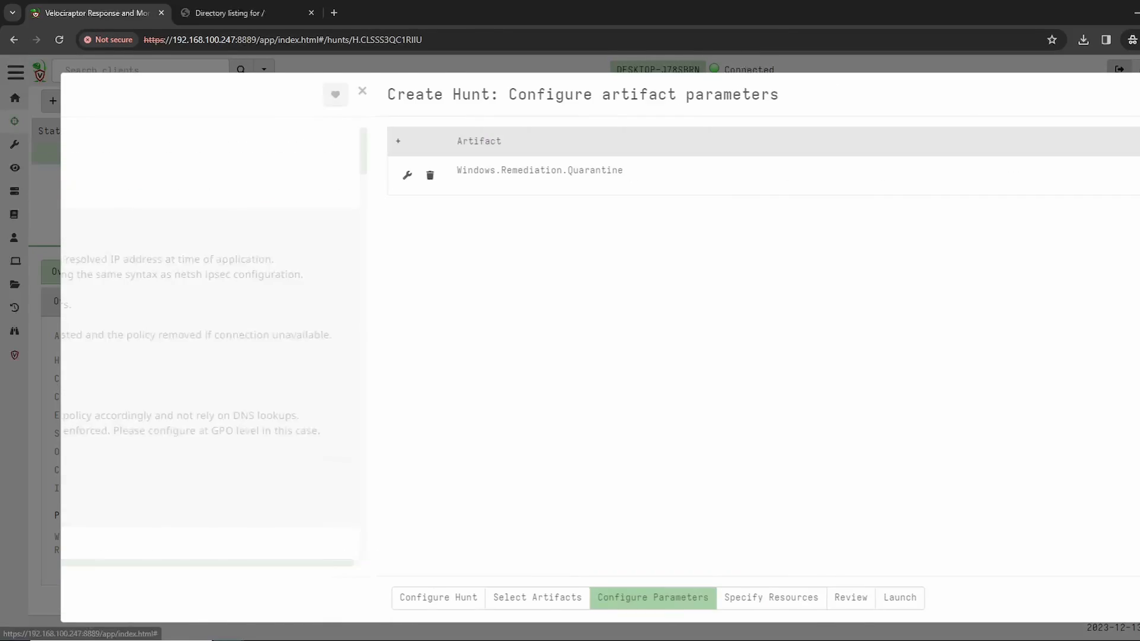
pyautogui.click(92, 175)
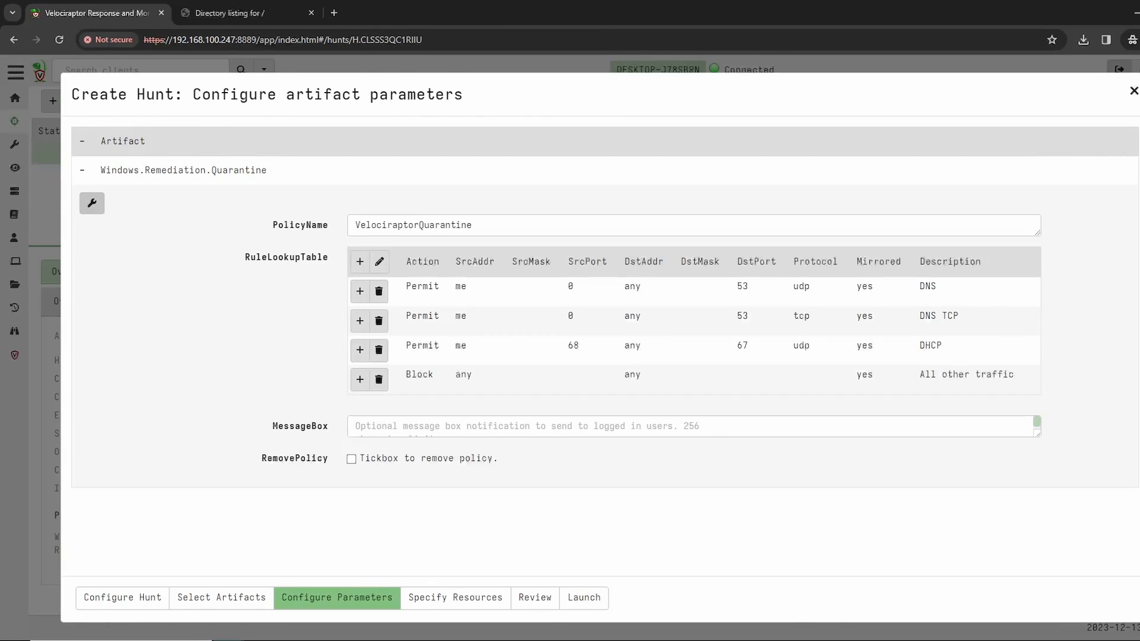
pyautogui.click(352, 459)
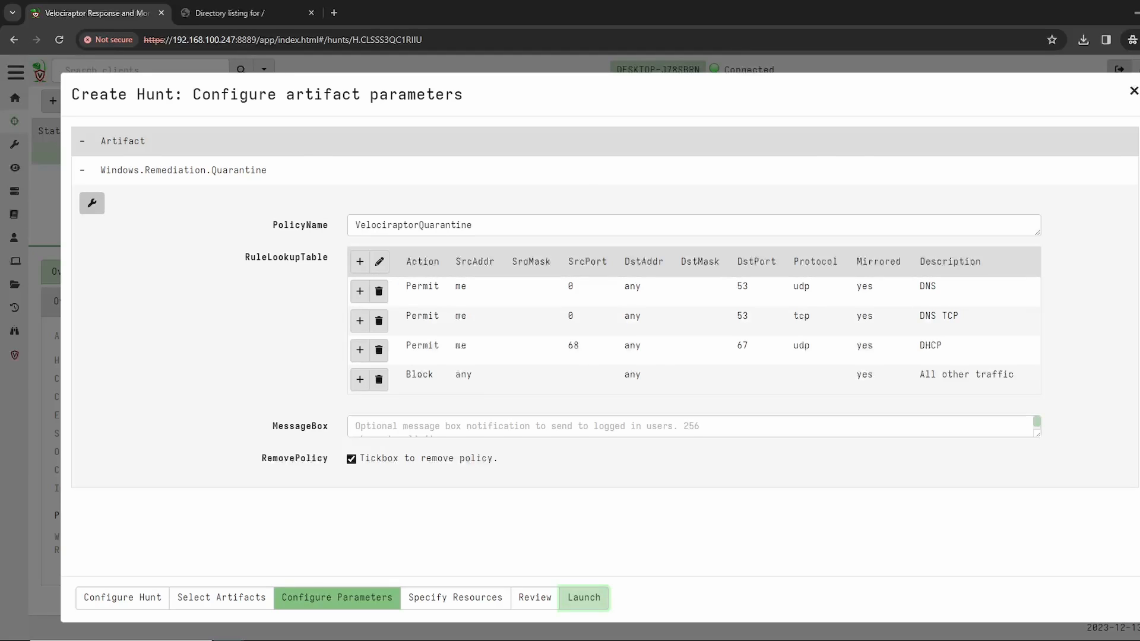
pyautogui.click(584, 598)
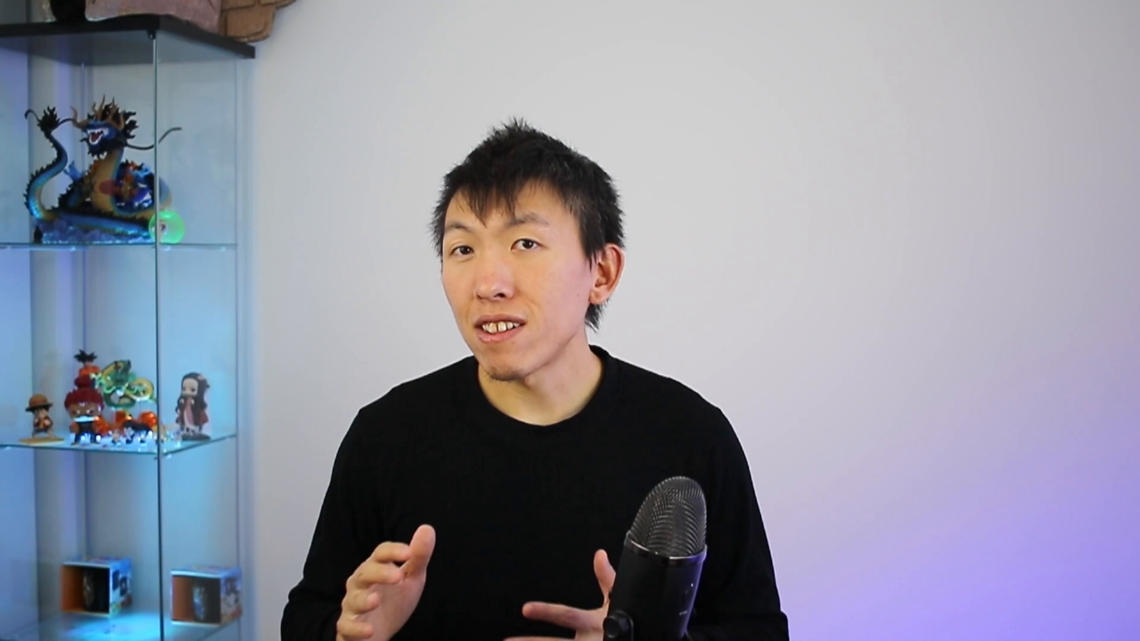